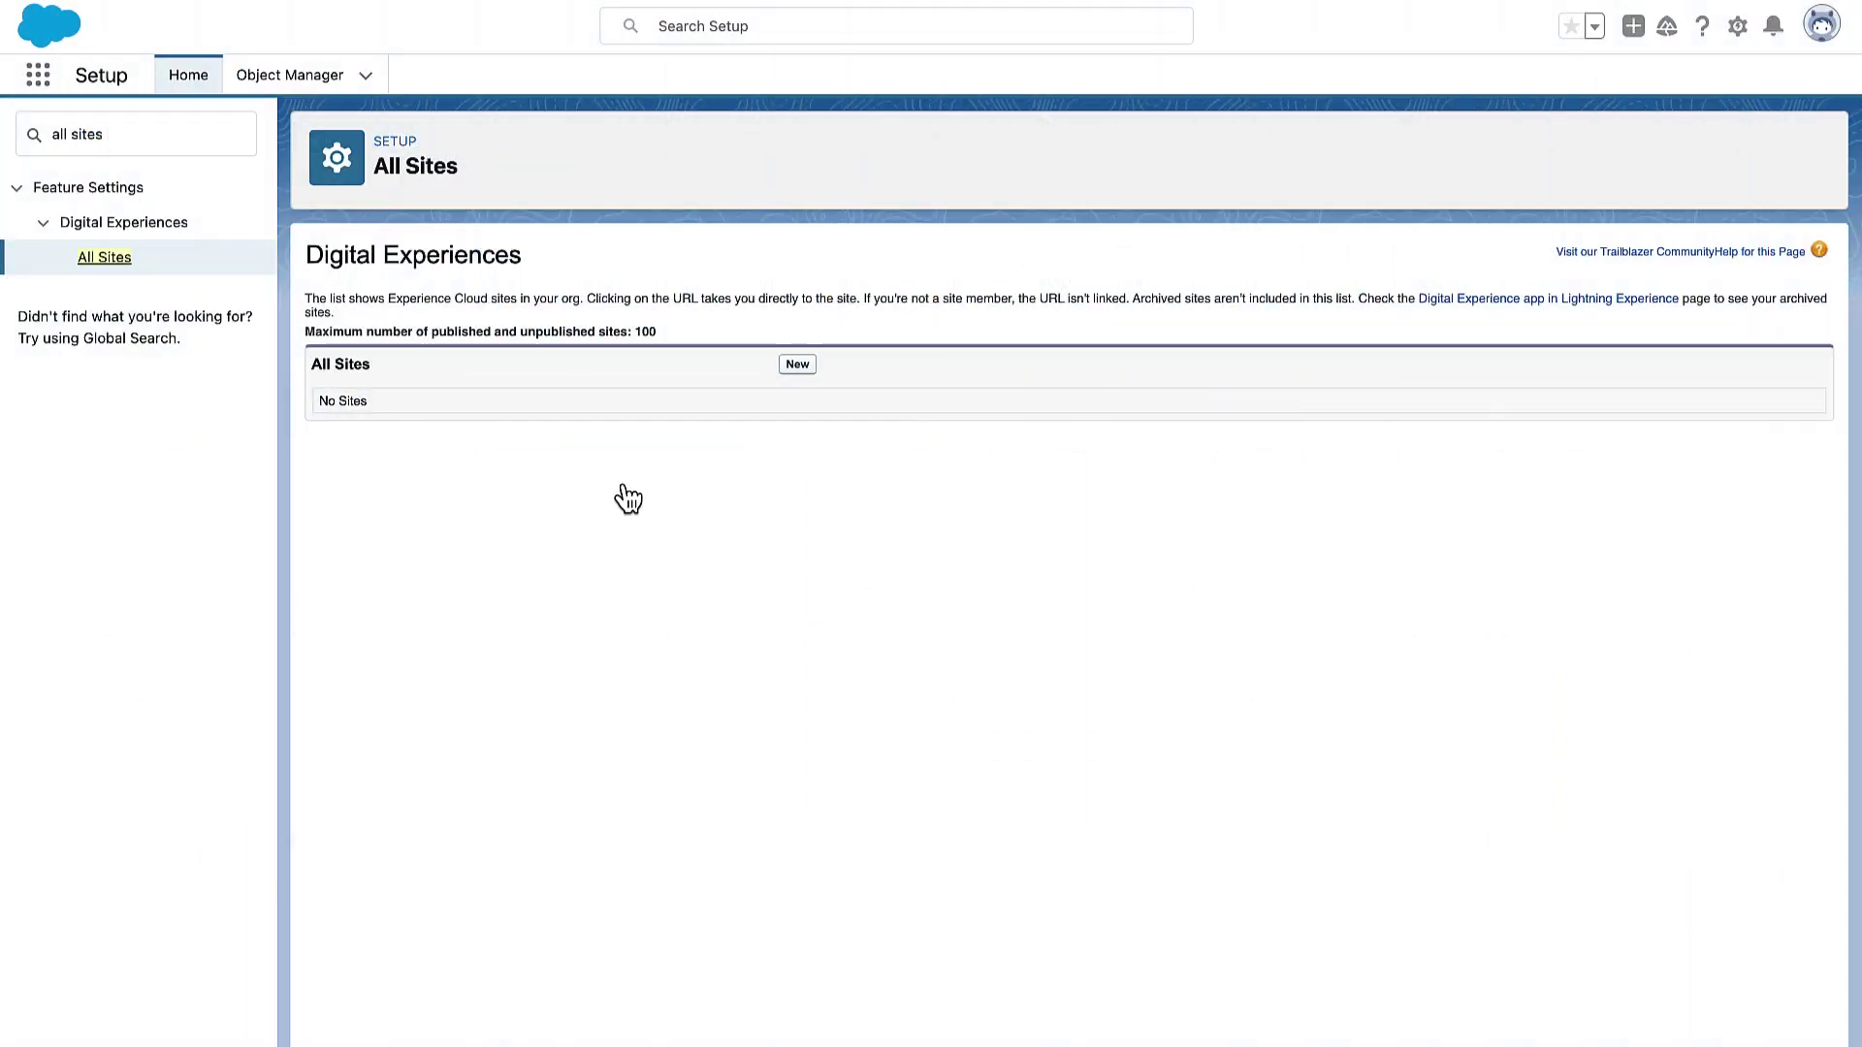
Create a Build Your Own (Aura) site named Prospects with the URL suffix Prospects.
click(797, 364)
scroll(802, 386, down, 10)
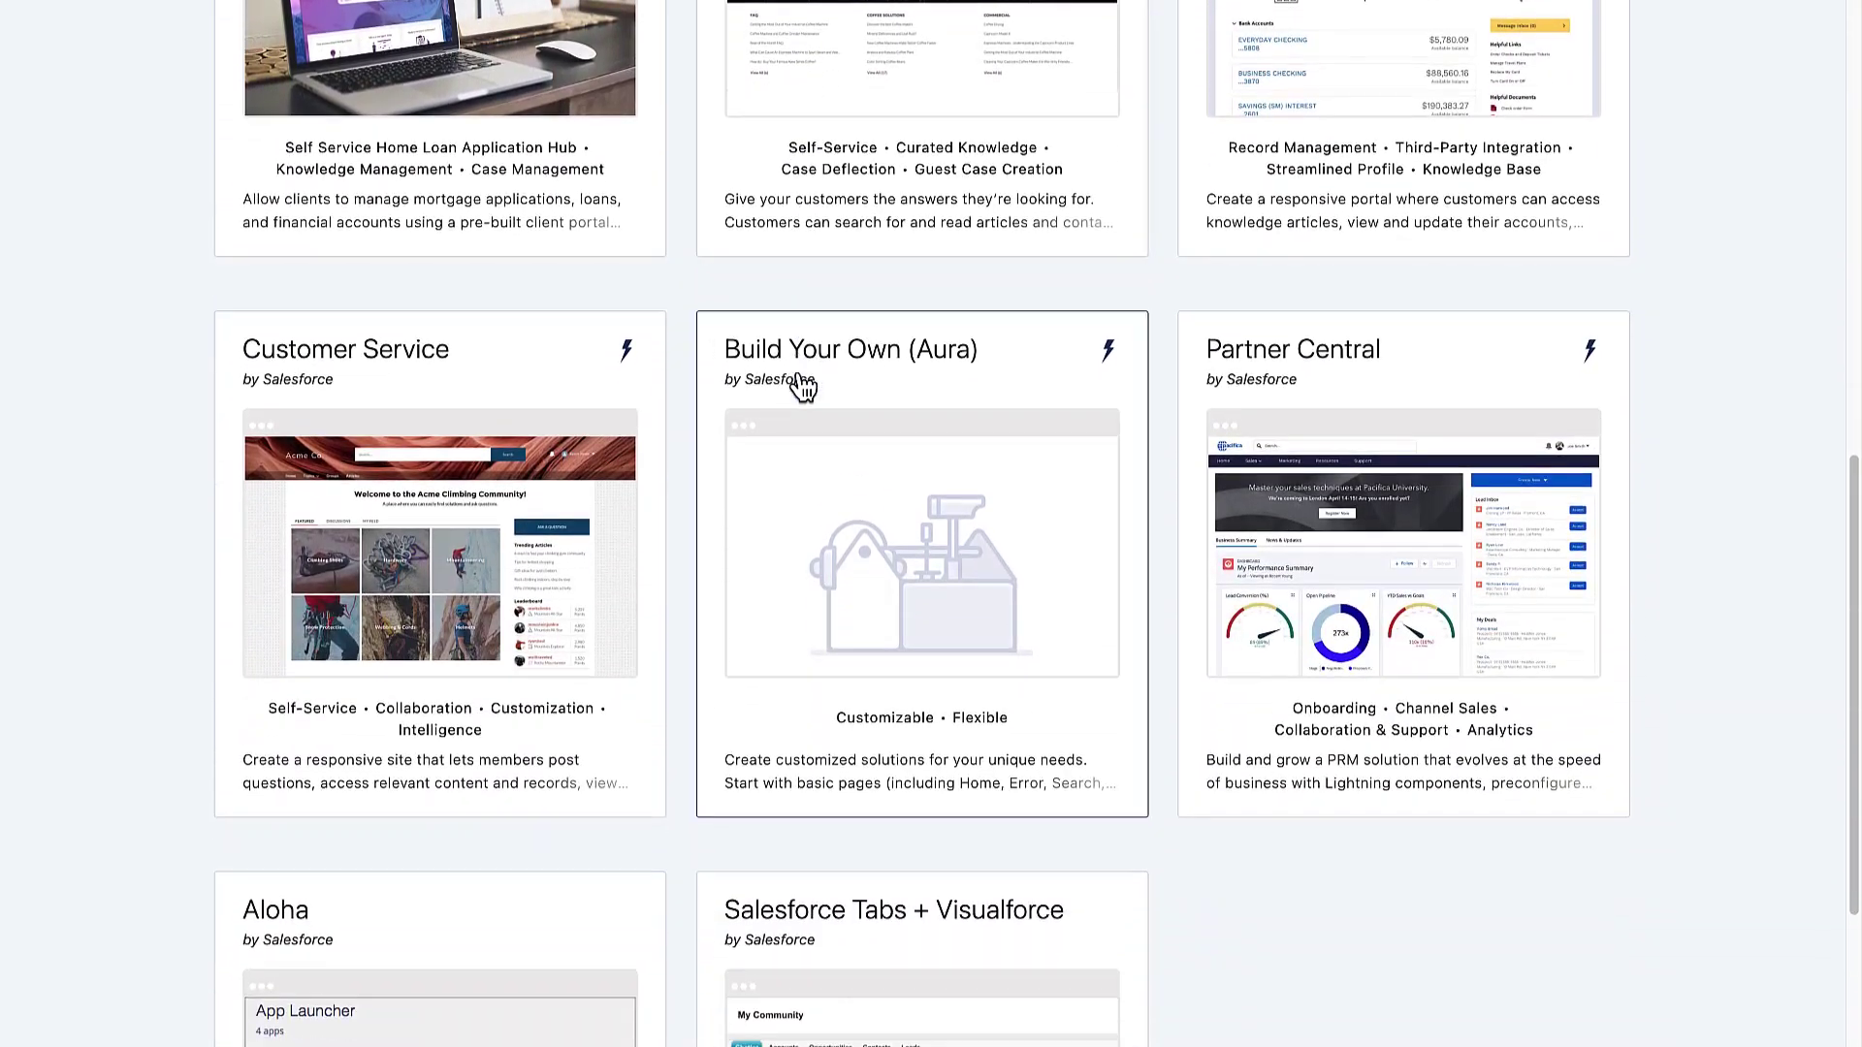
click(802, 386)
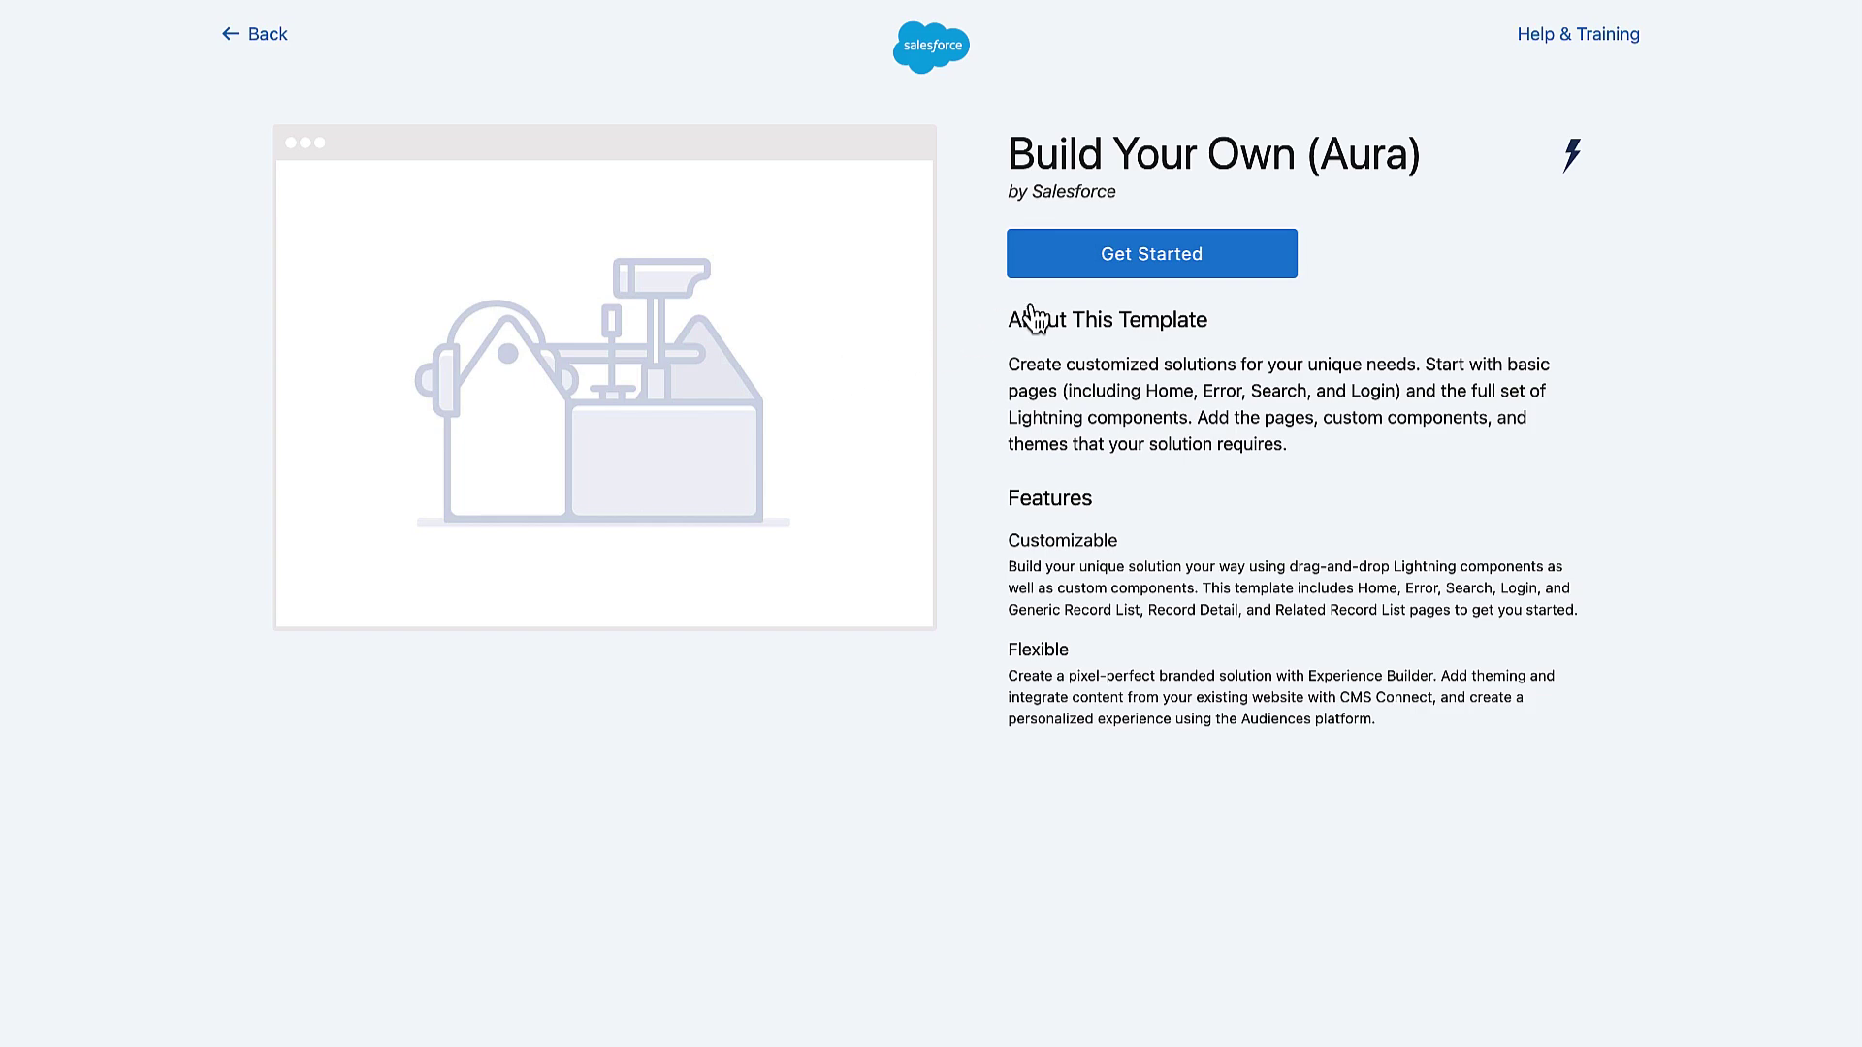
click(1163, 275)
text(Prospects)
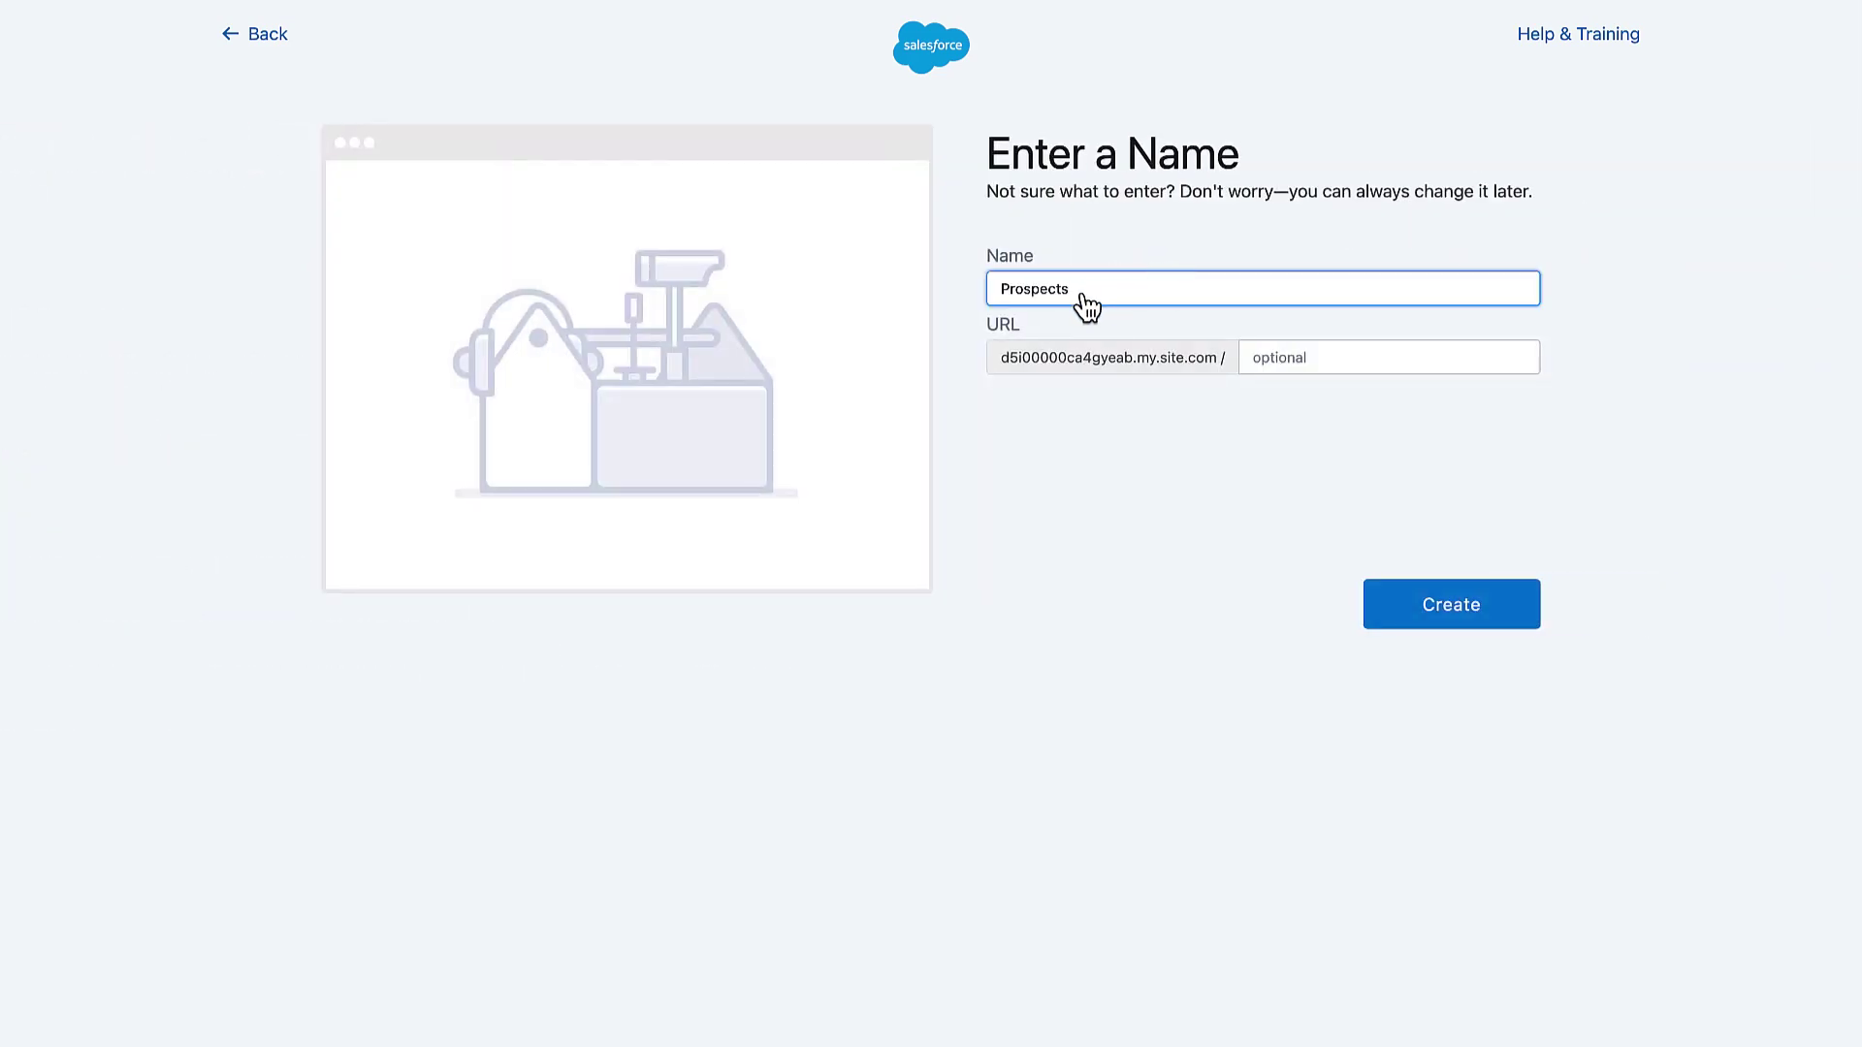
click(1261, 370)
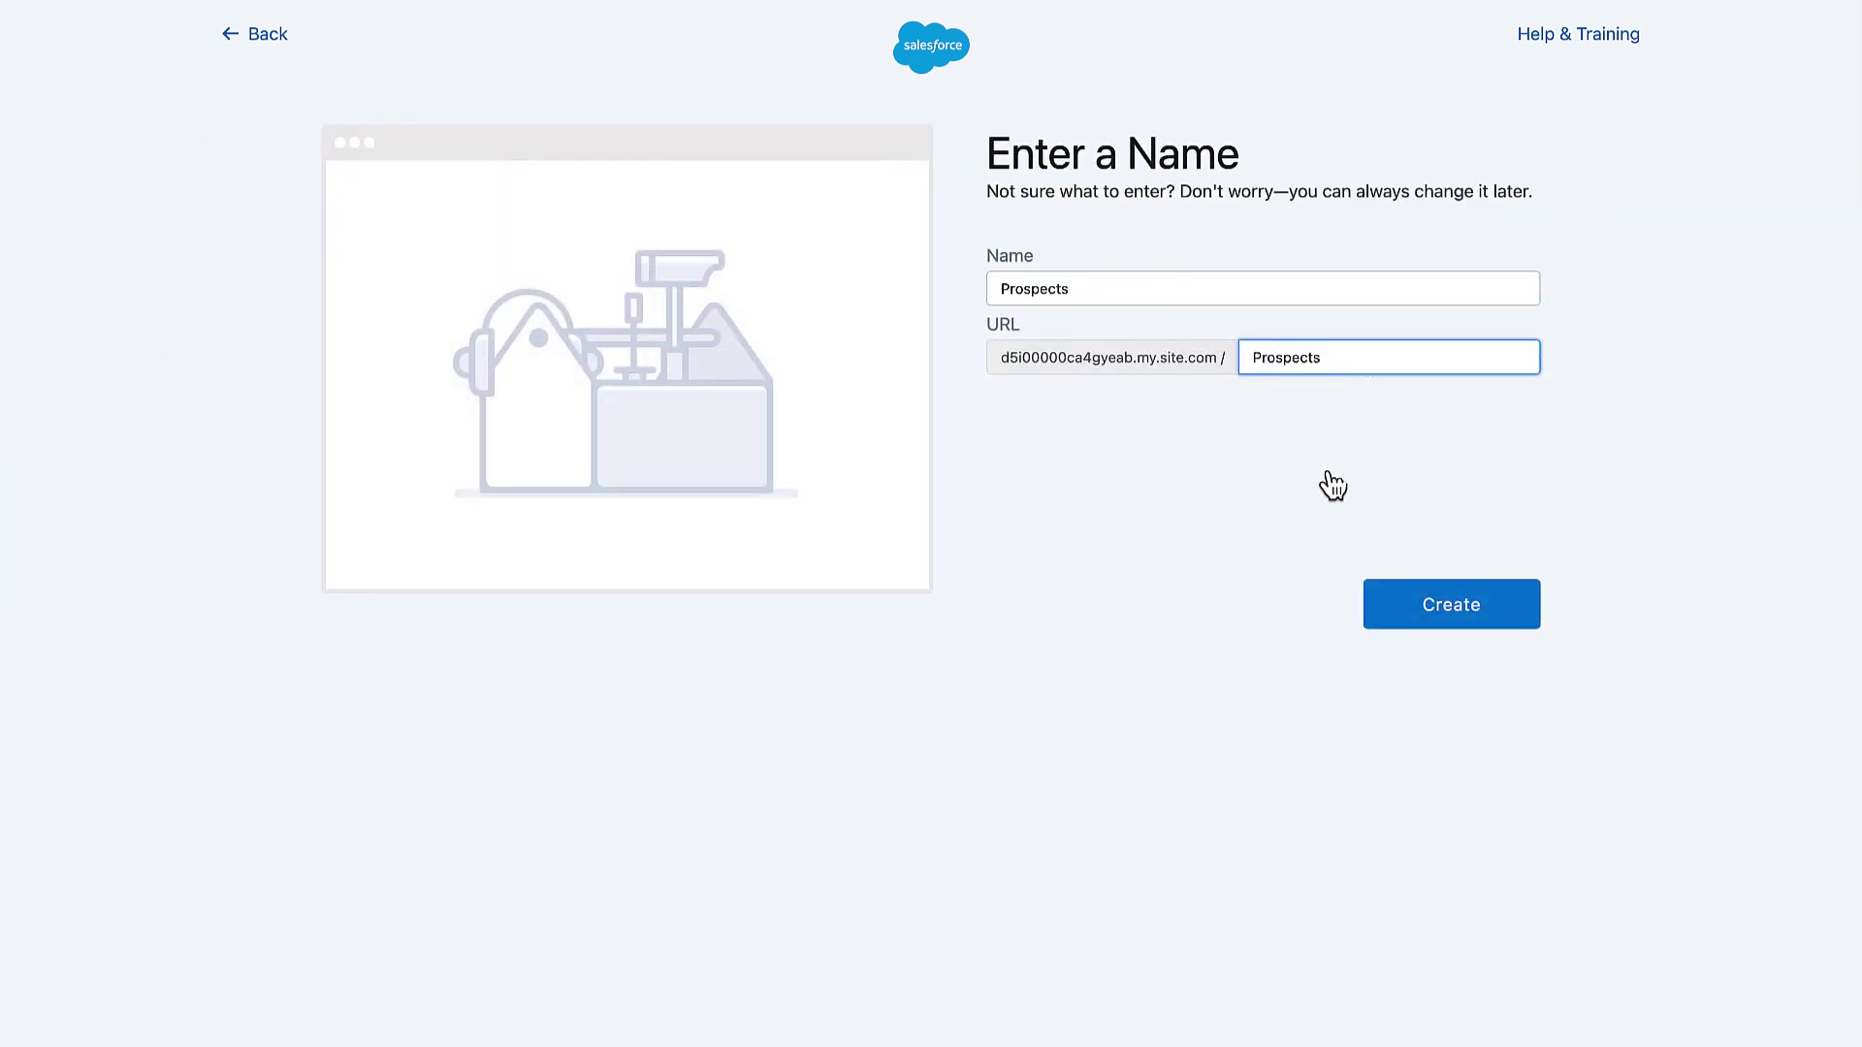
click(1419, 622)
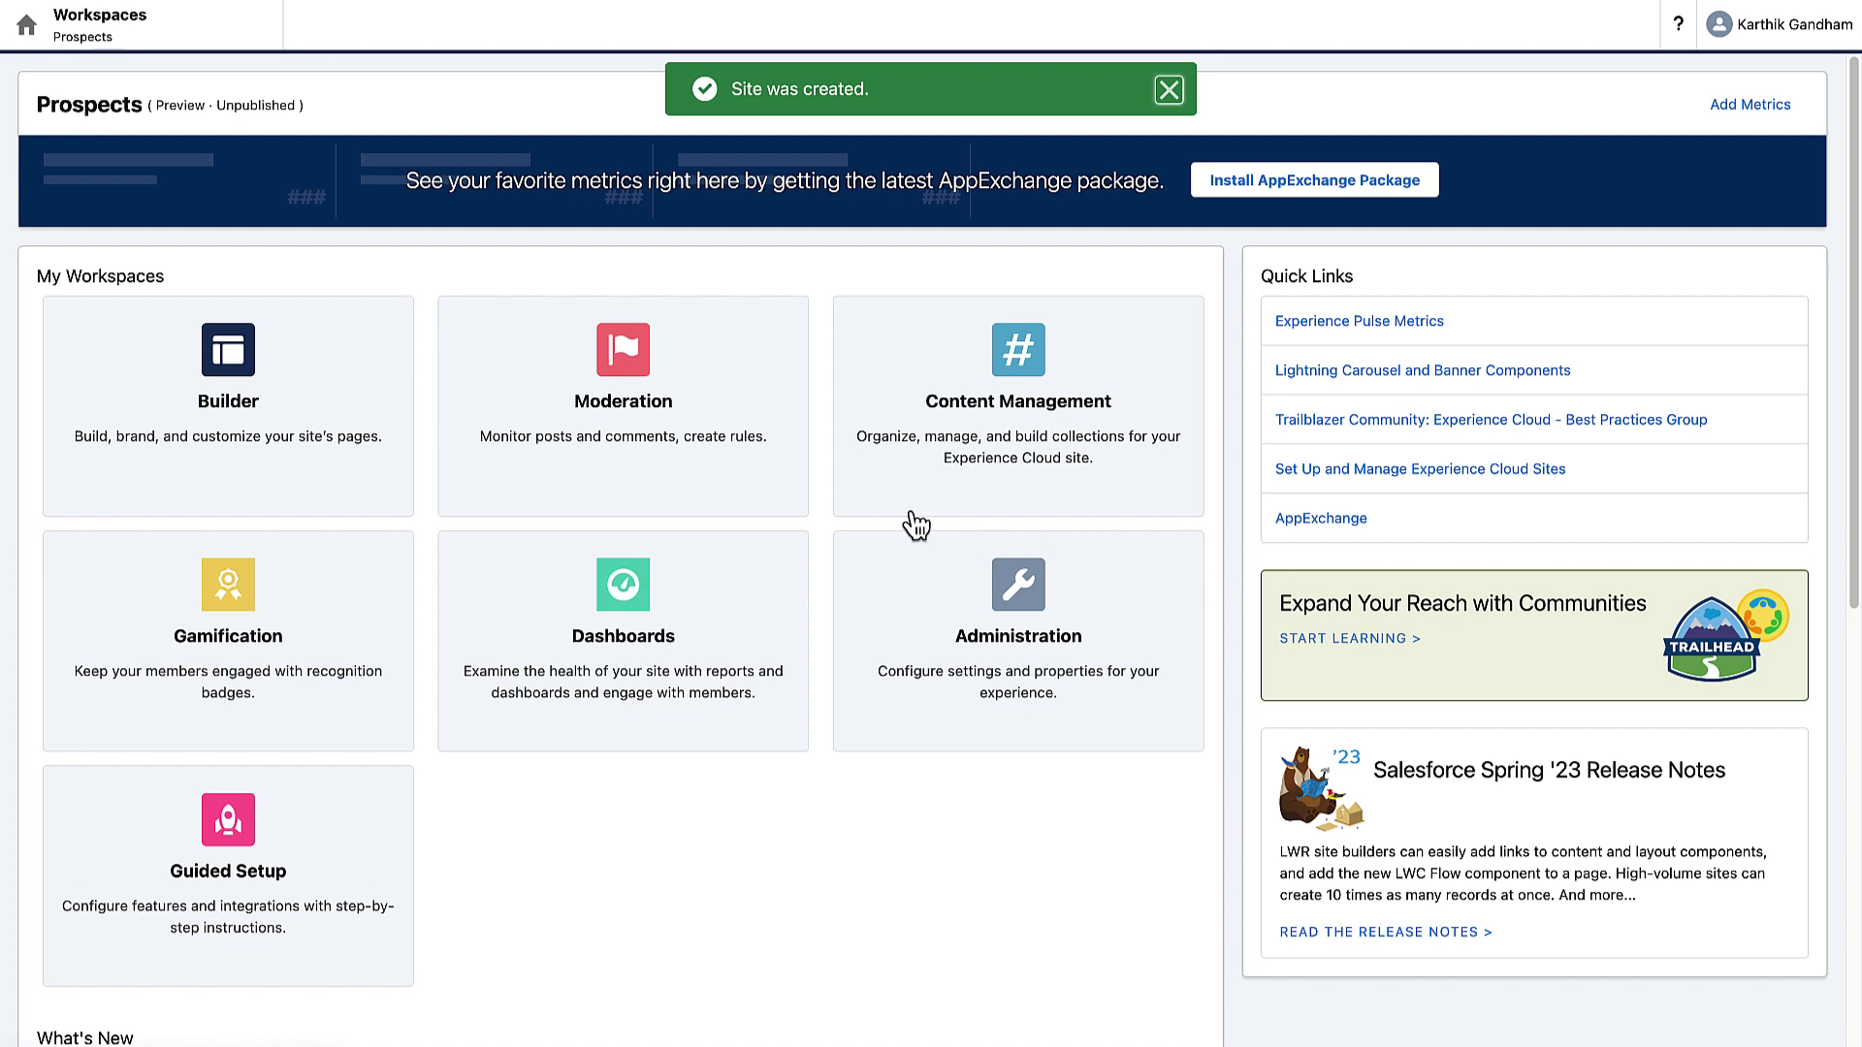
Drop a Flow component into the Home page's Content region and set it to Custom_Inbound New Guest Appointment.
click(301, 386)
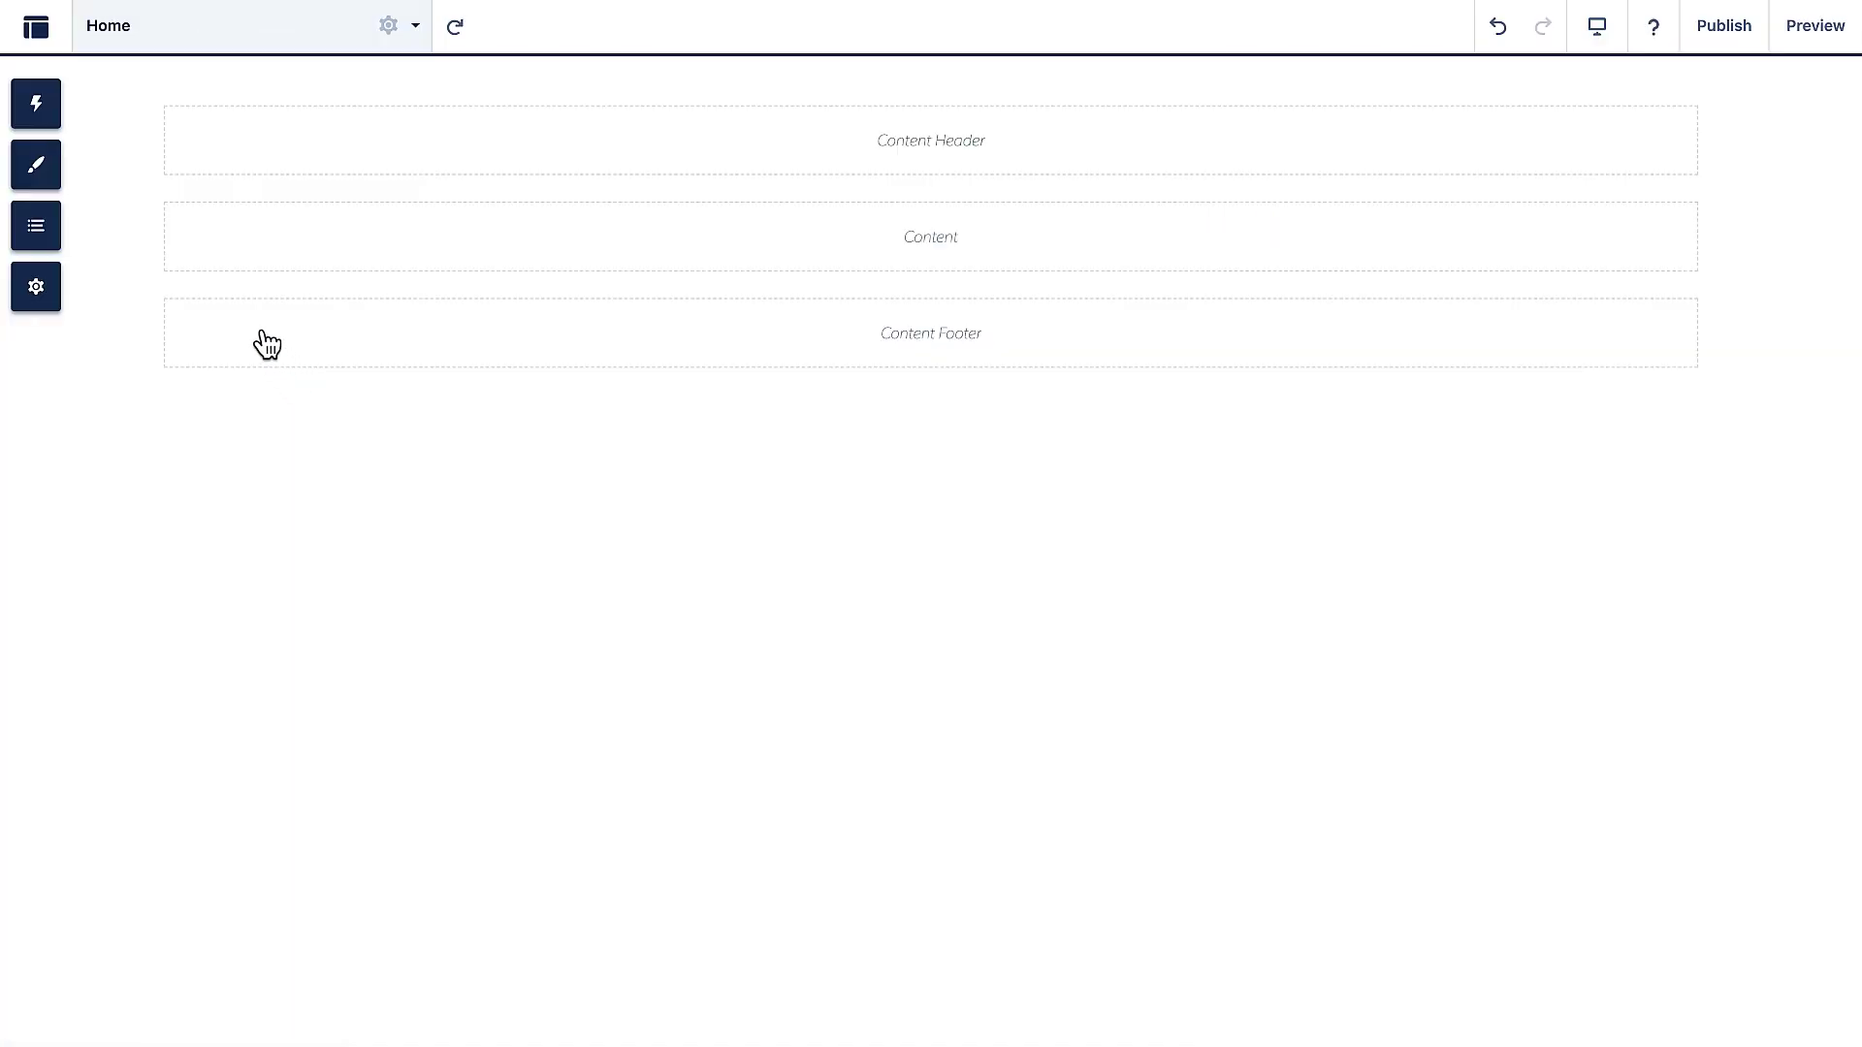
click(48, 114)
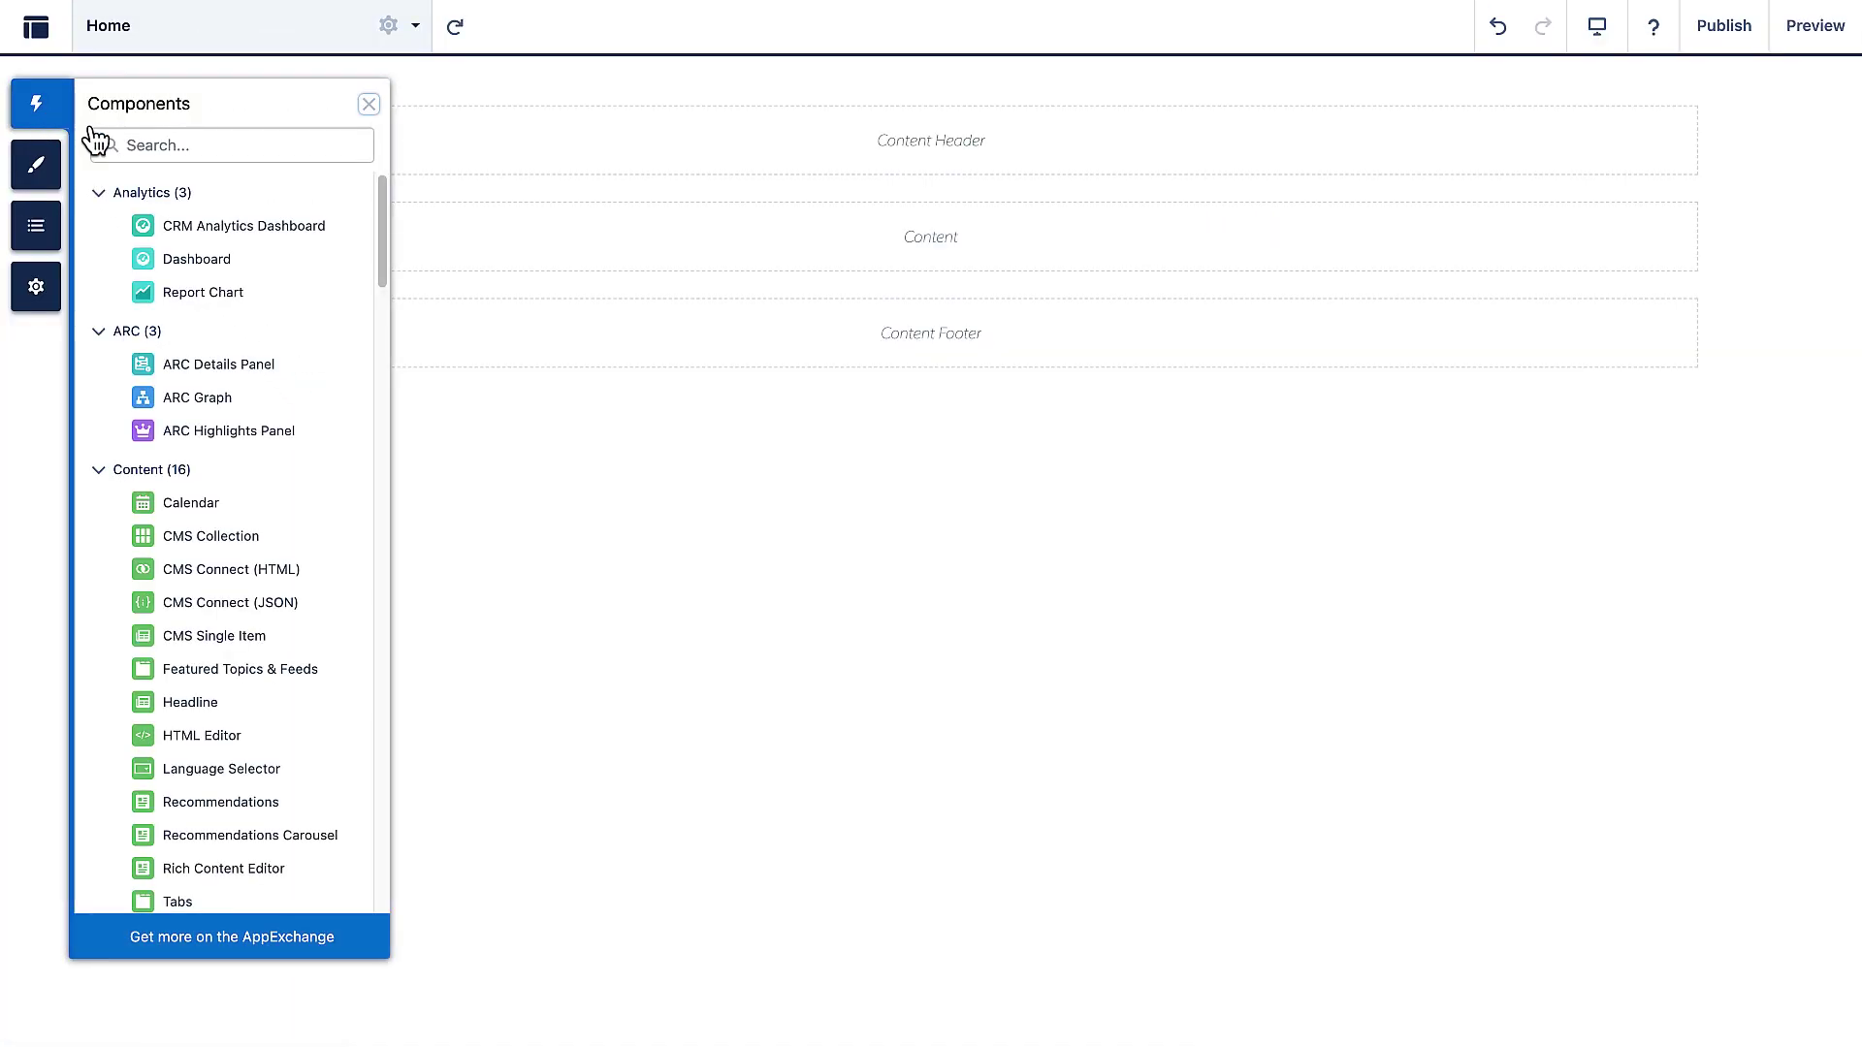
click(160, 148)
text(flow)
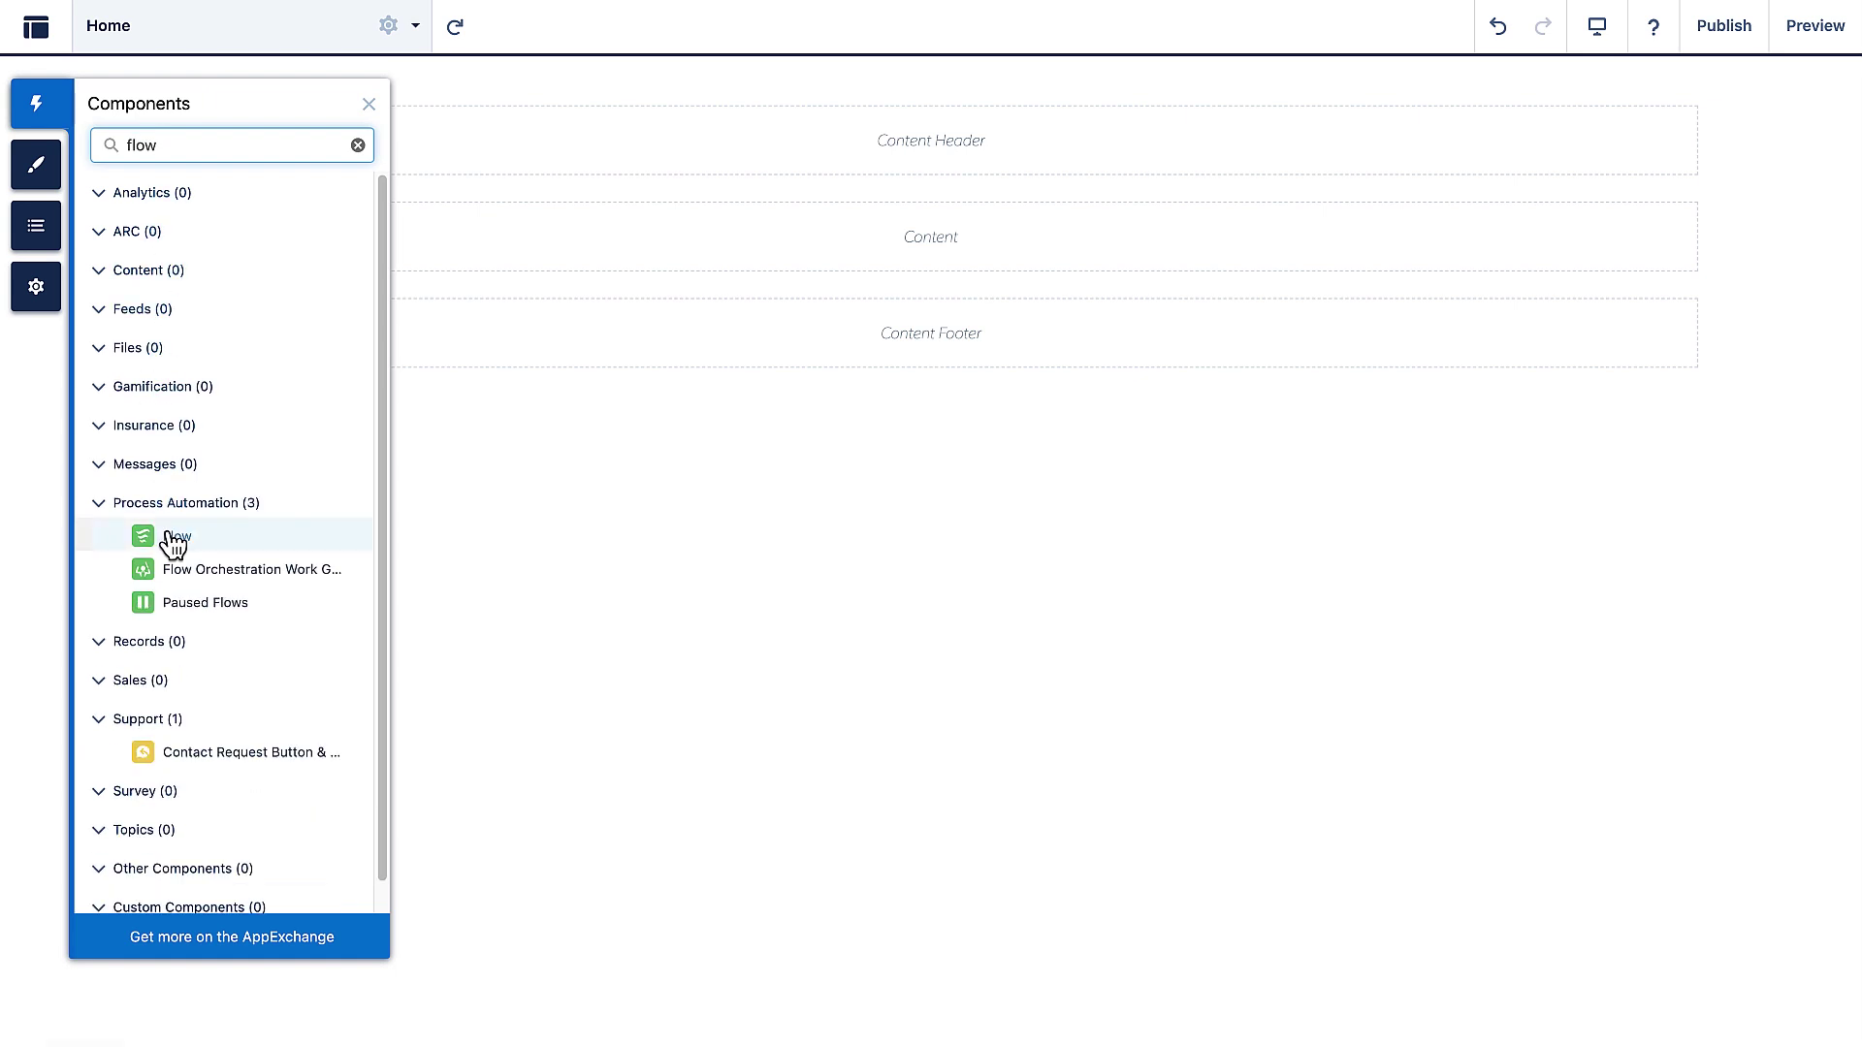
drag(172, 534, 921, 249)
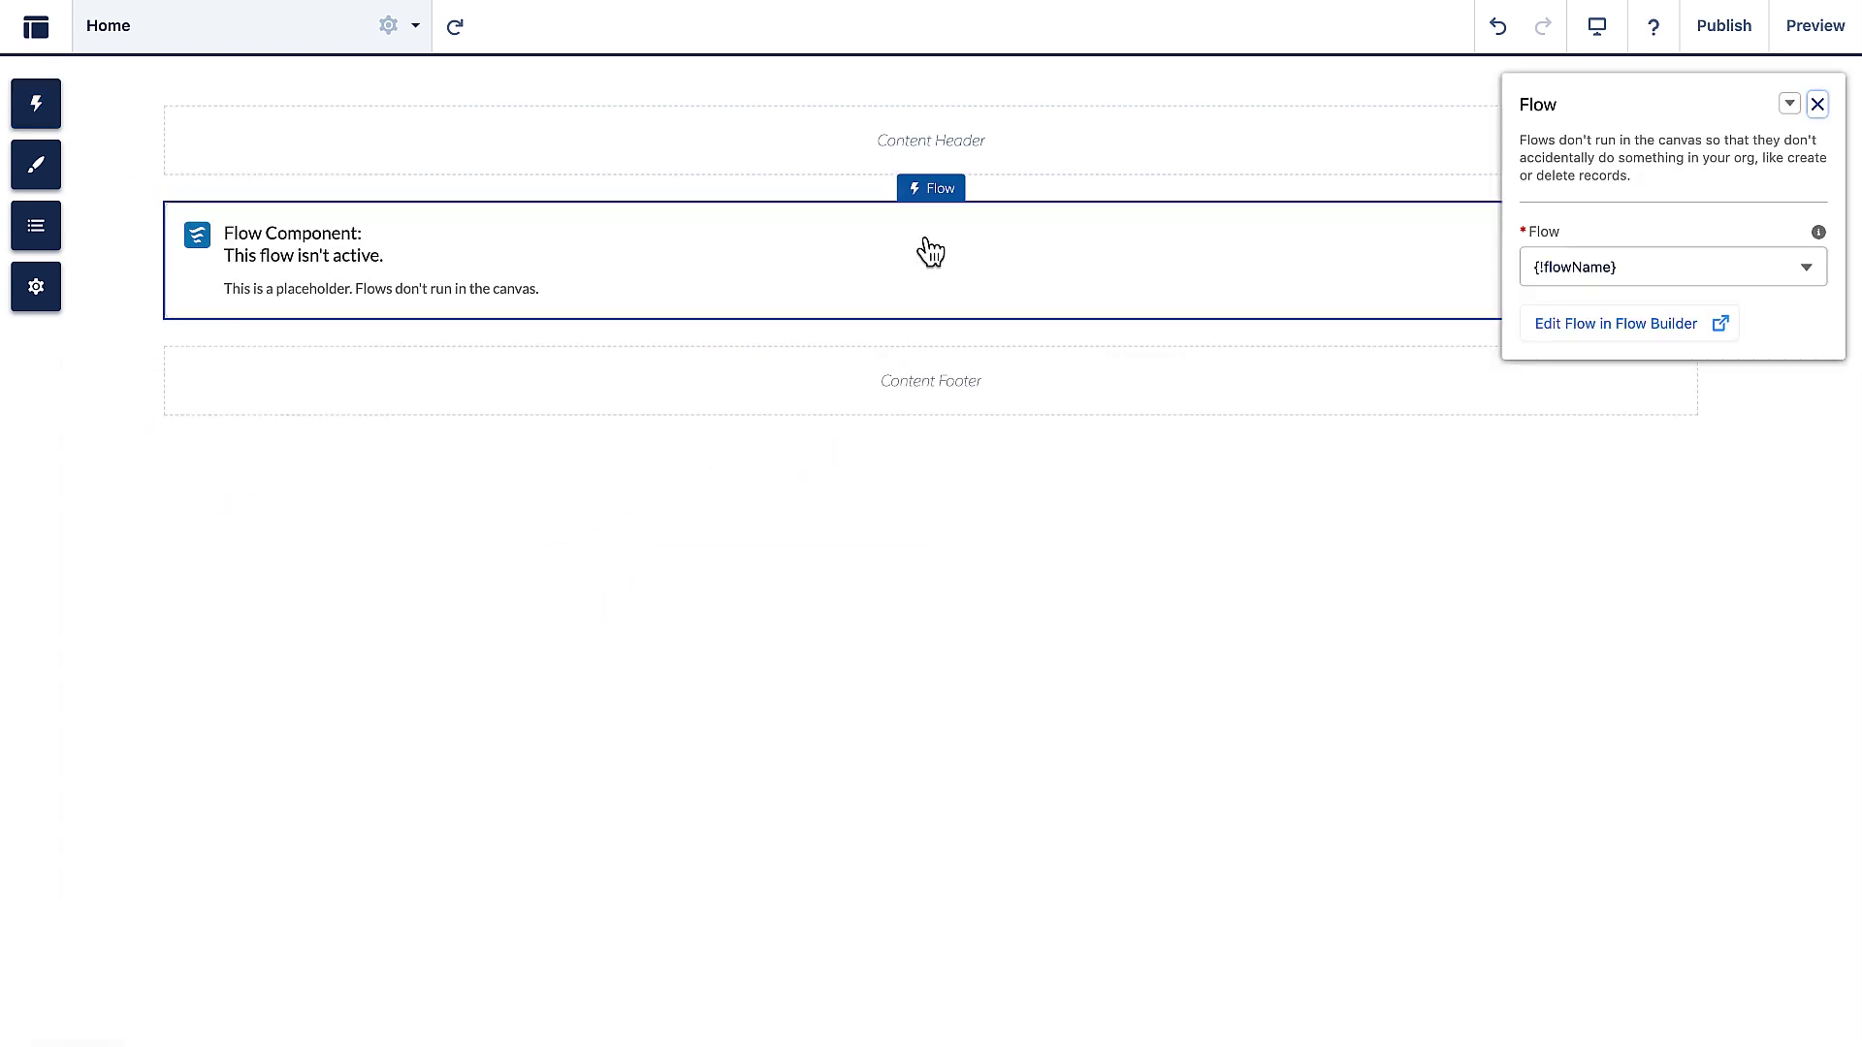
click(1635, 275)
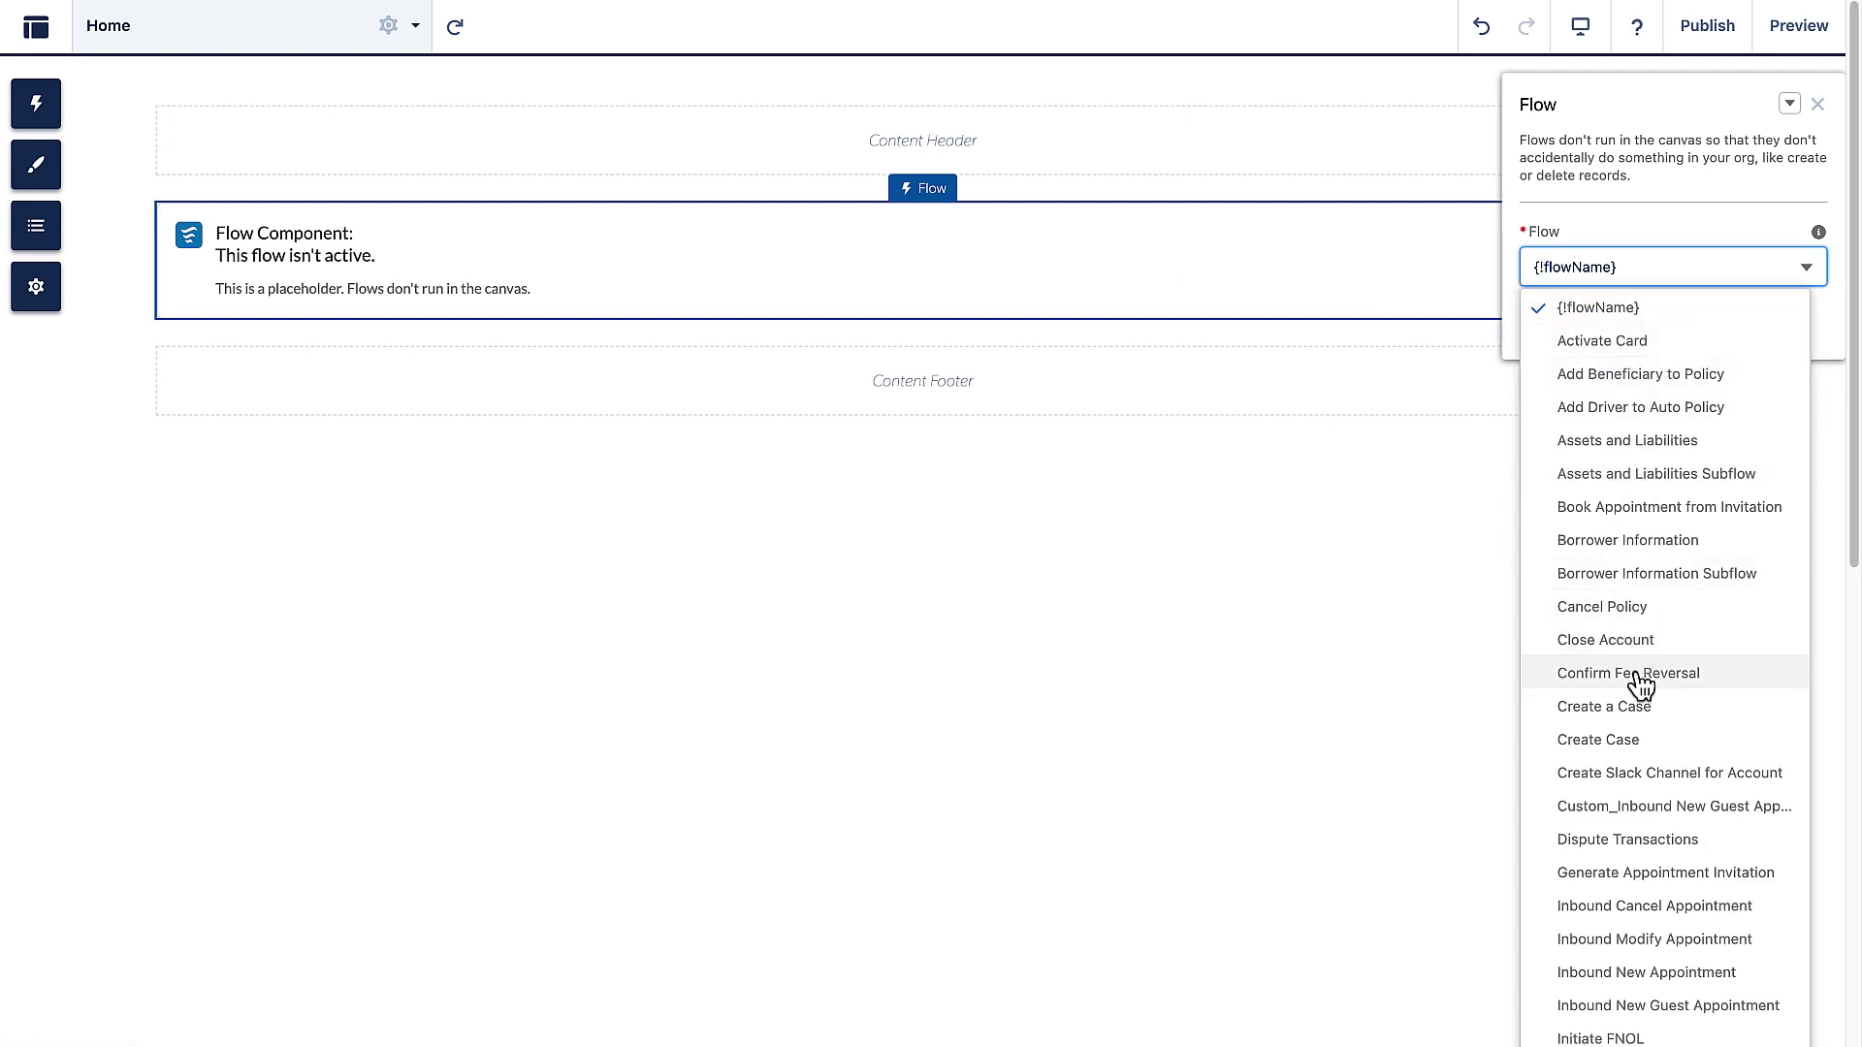
click(1636, 811)
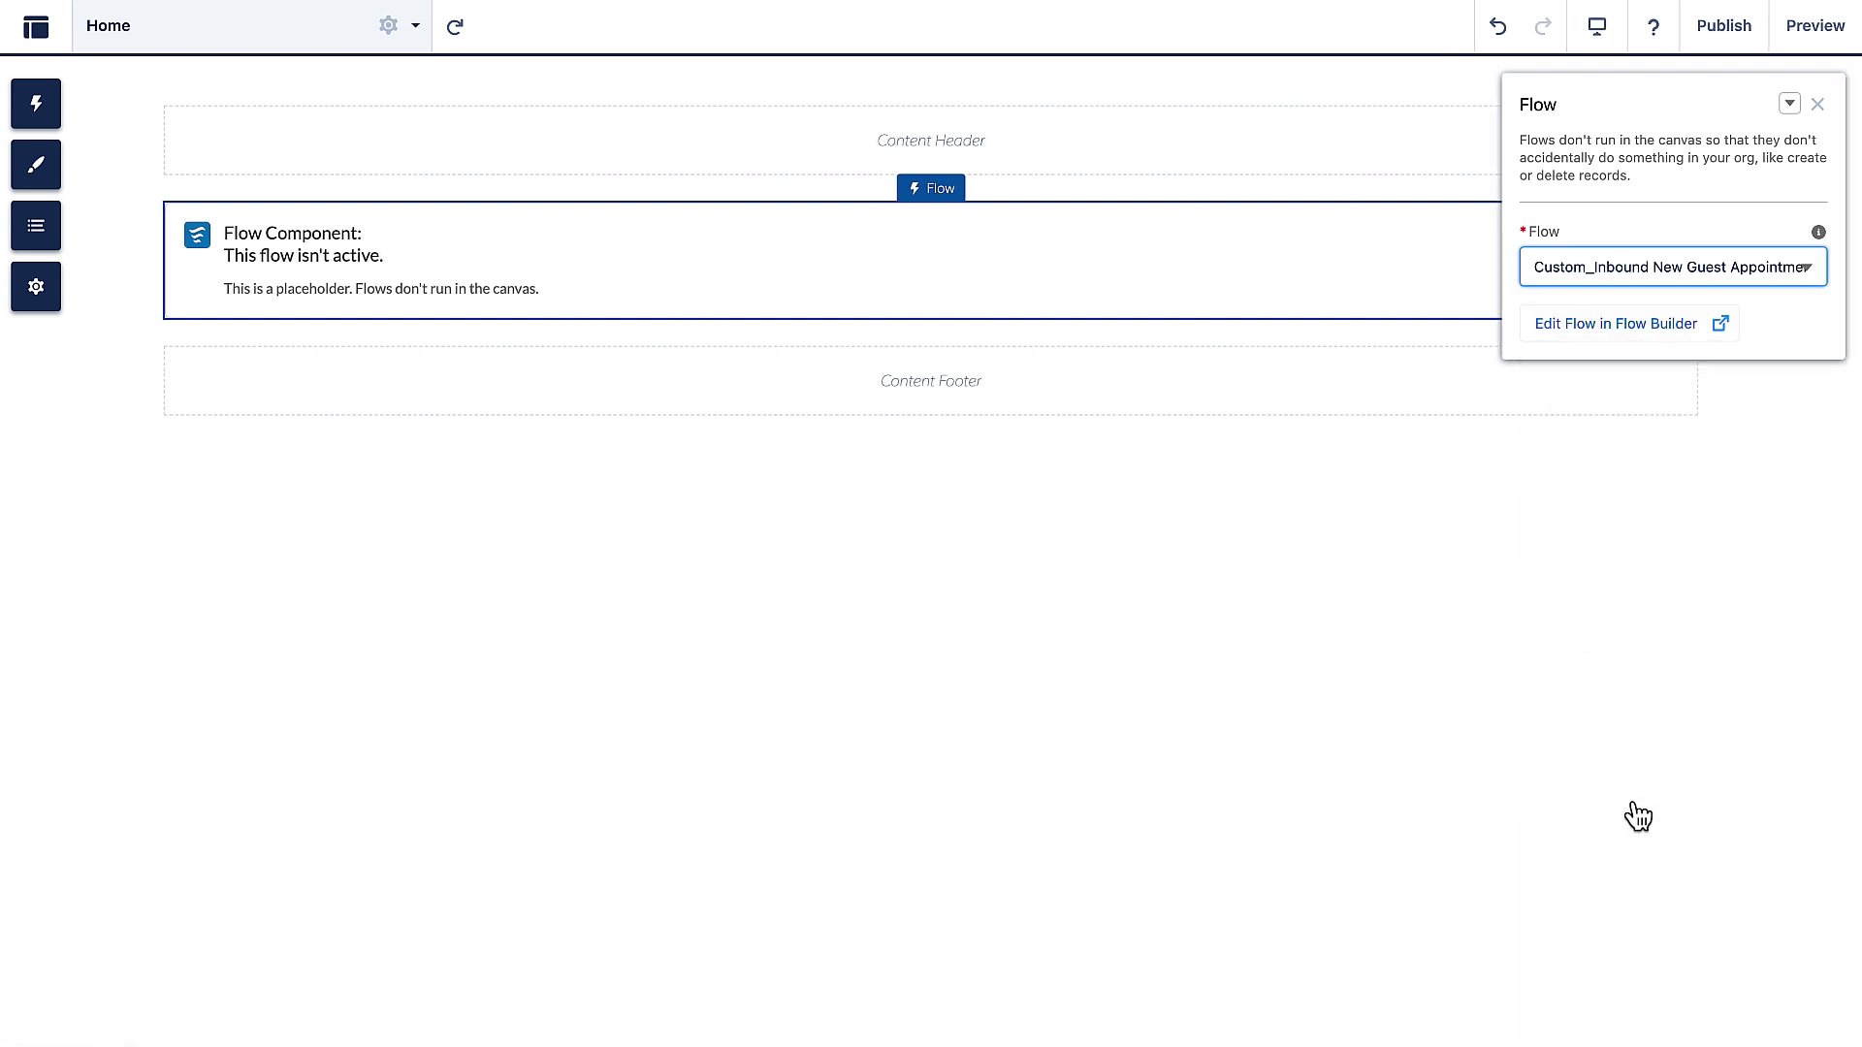
click(1638, 817)
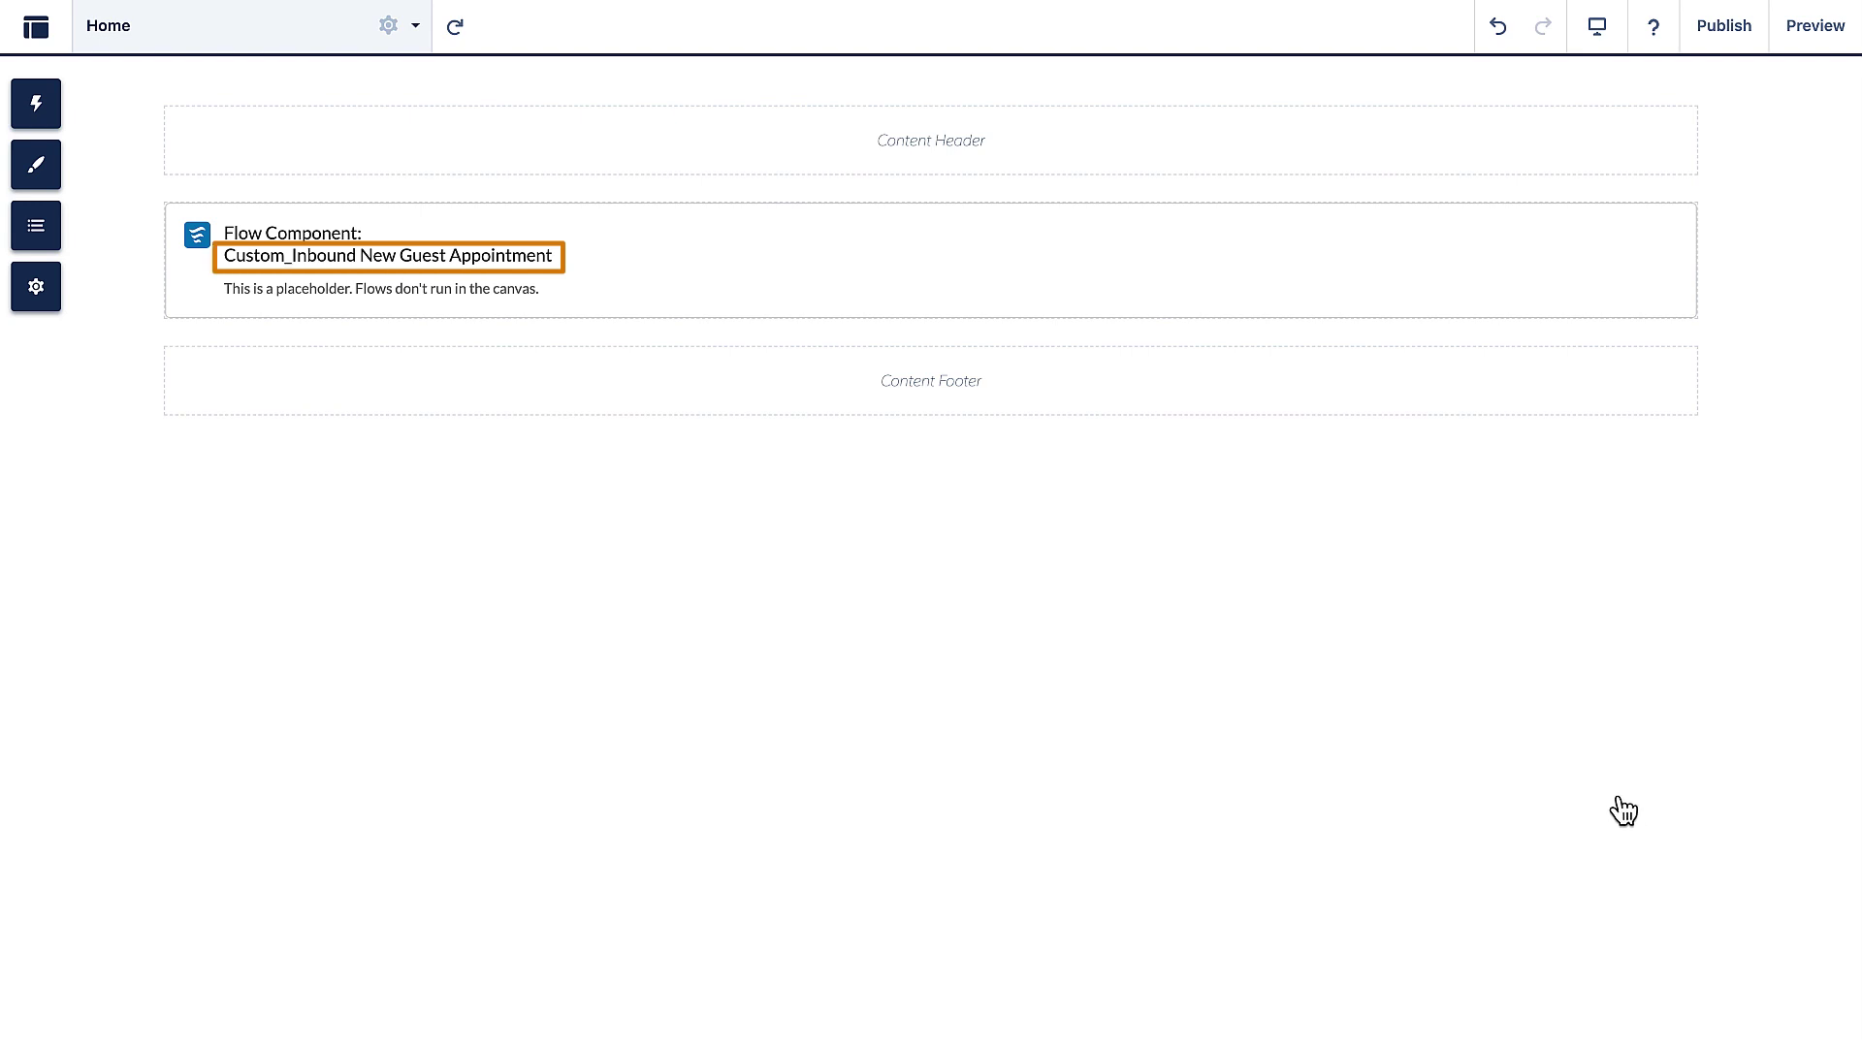
Enable Public Access in the site's General settings, then publish the Prospects site.
click(38, 289)
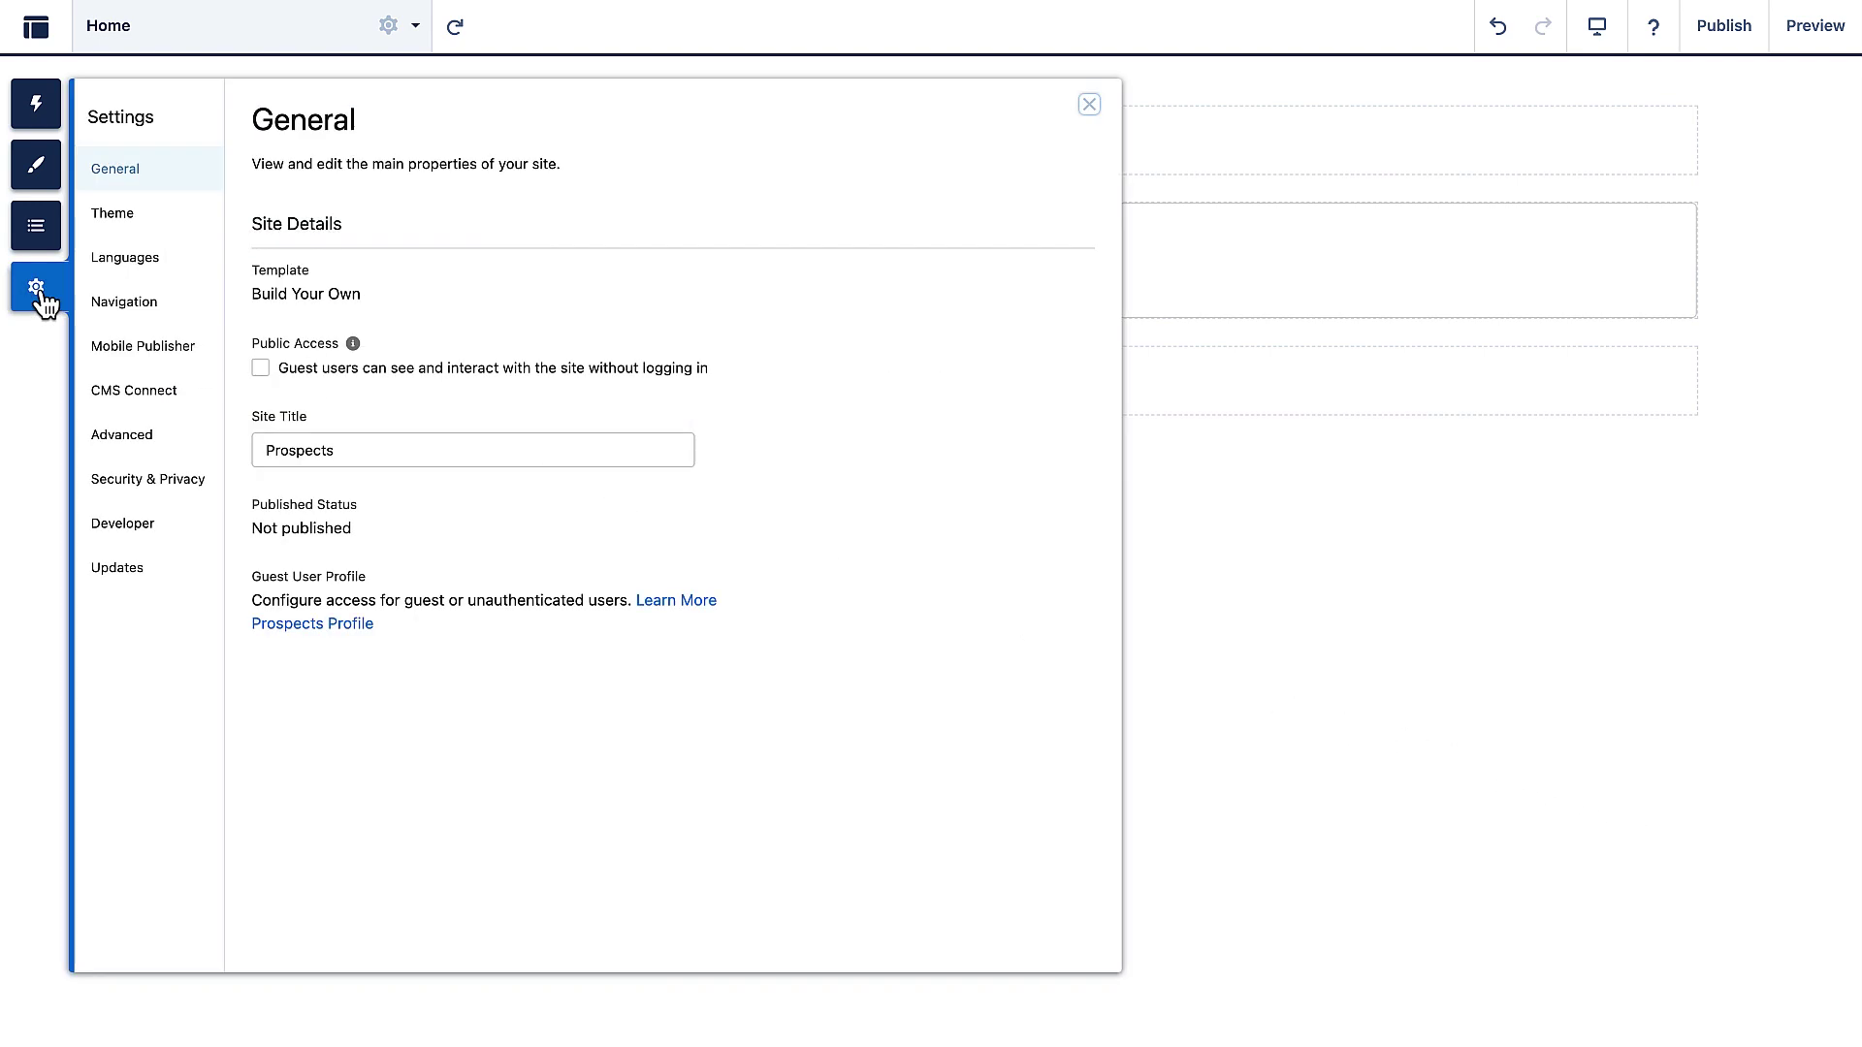
click(260, 369)
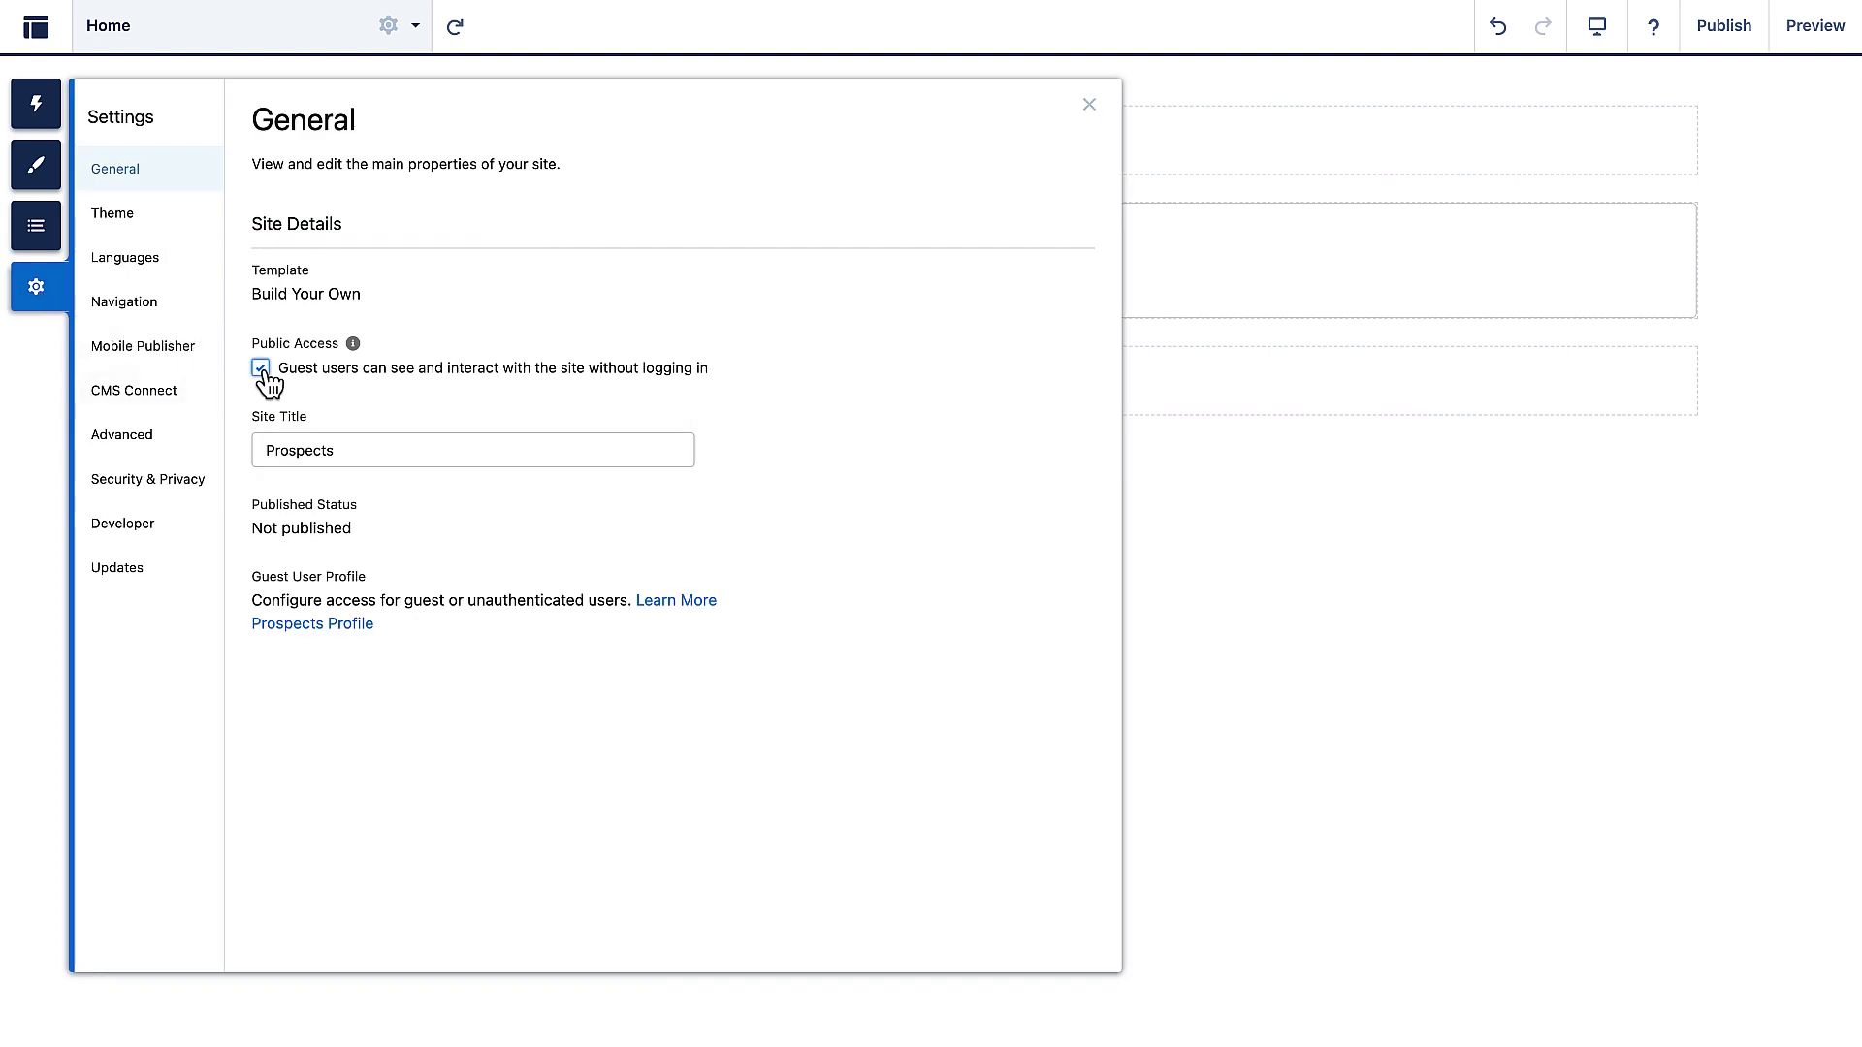
click(1724, 26)
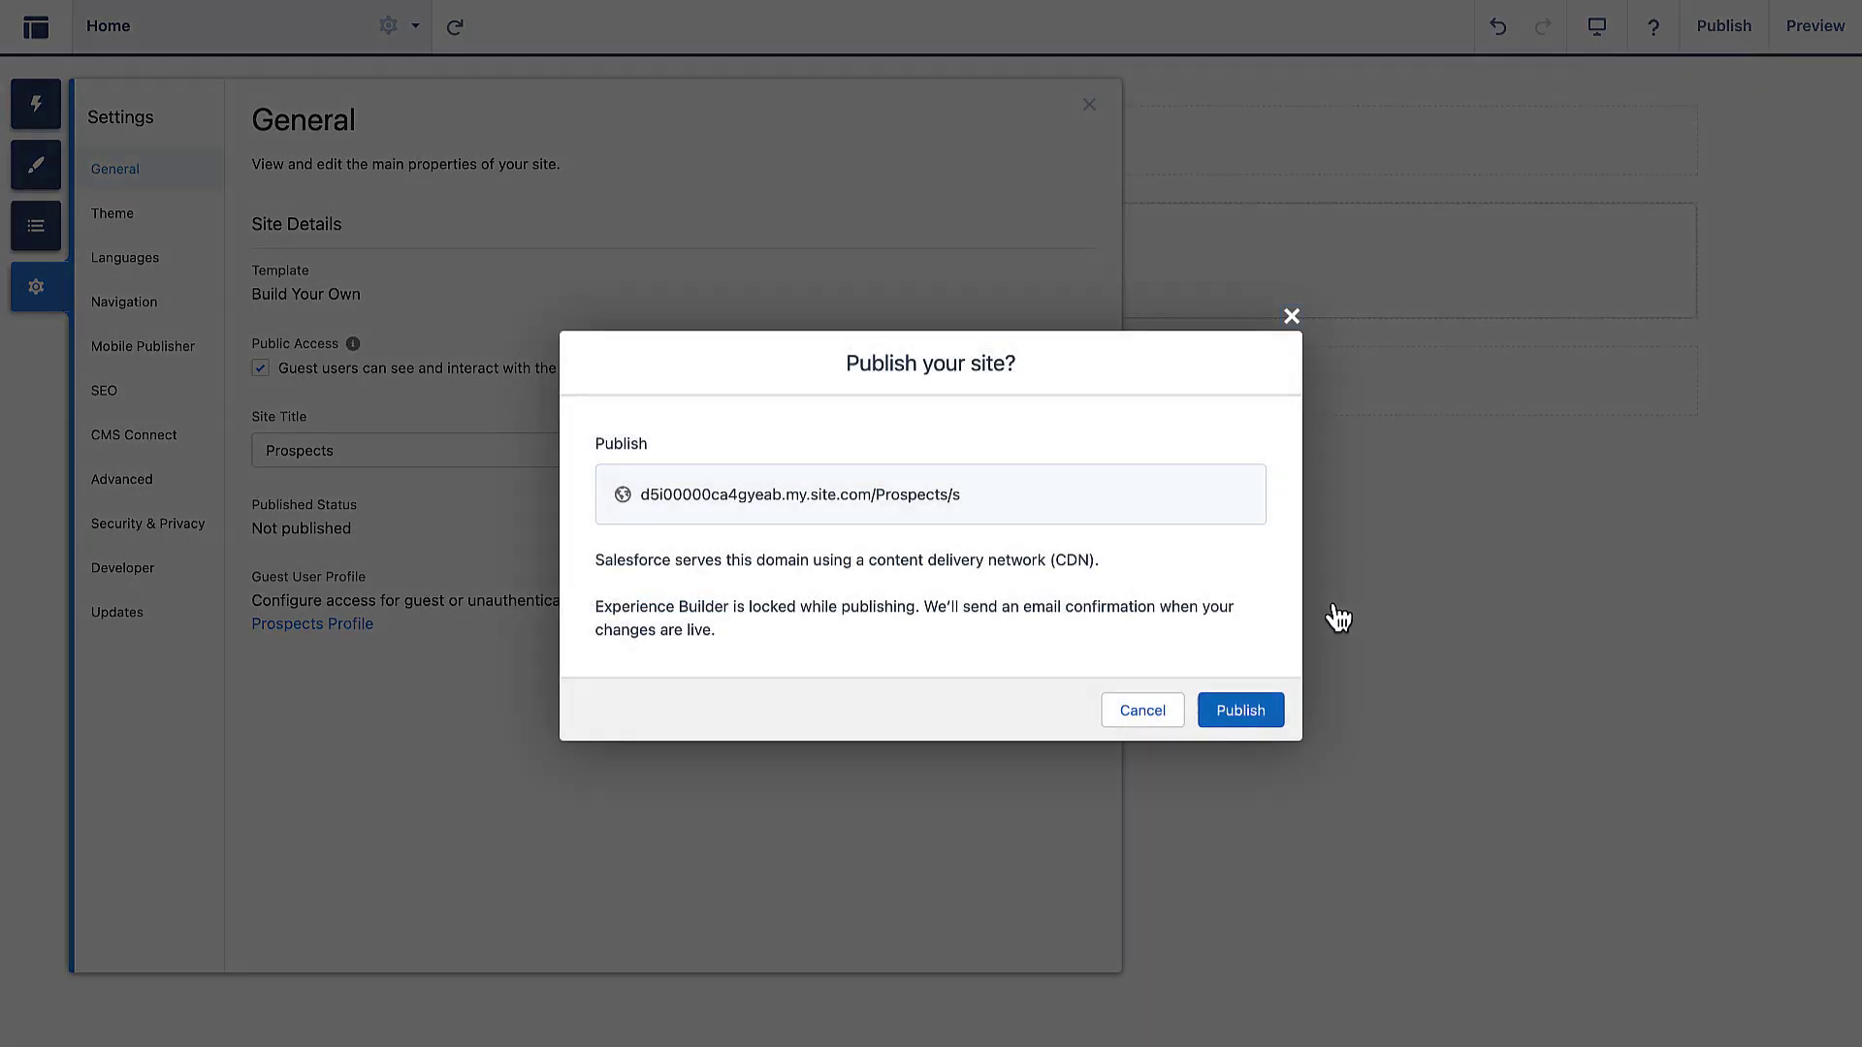
click(1258, 727)
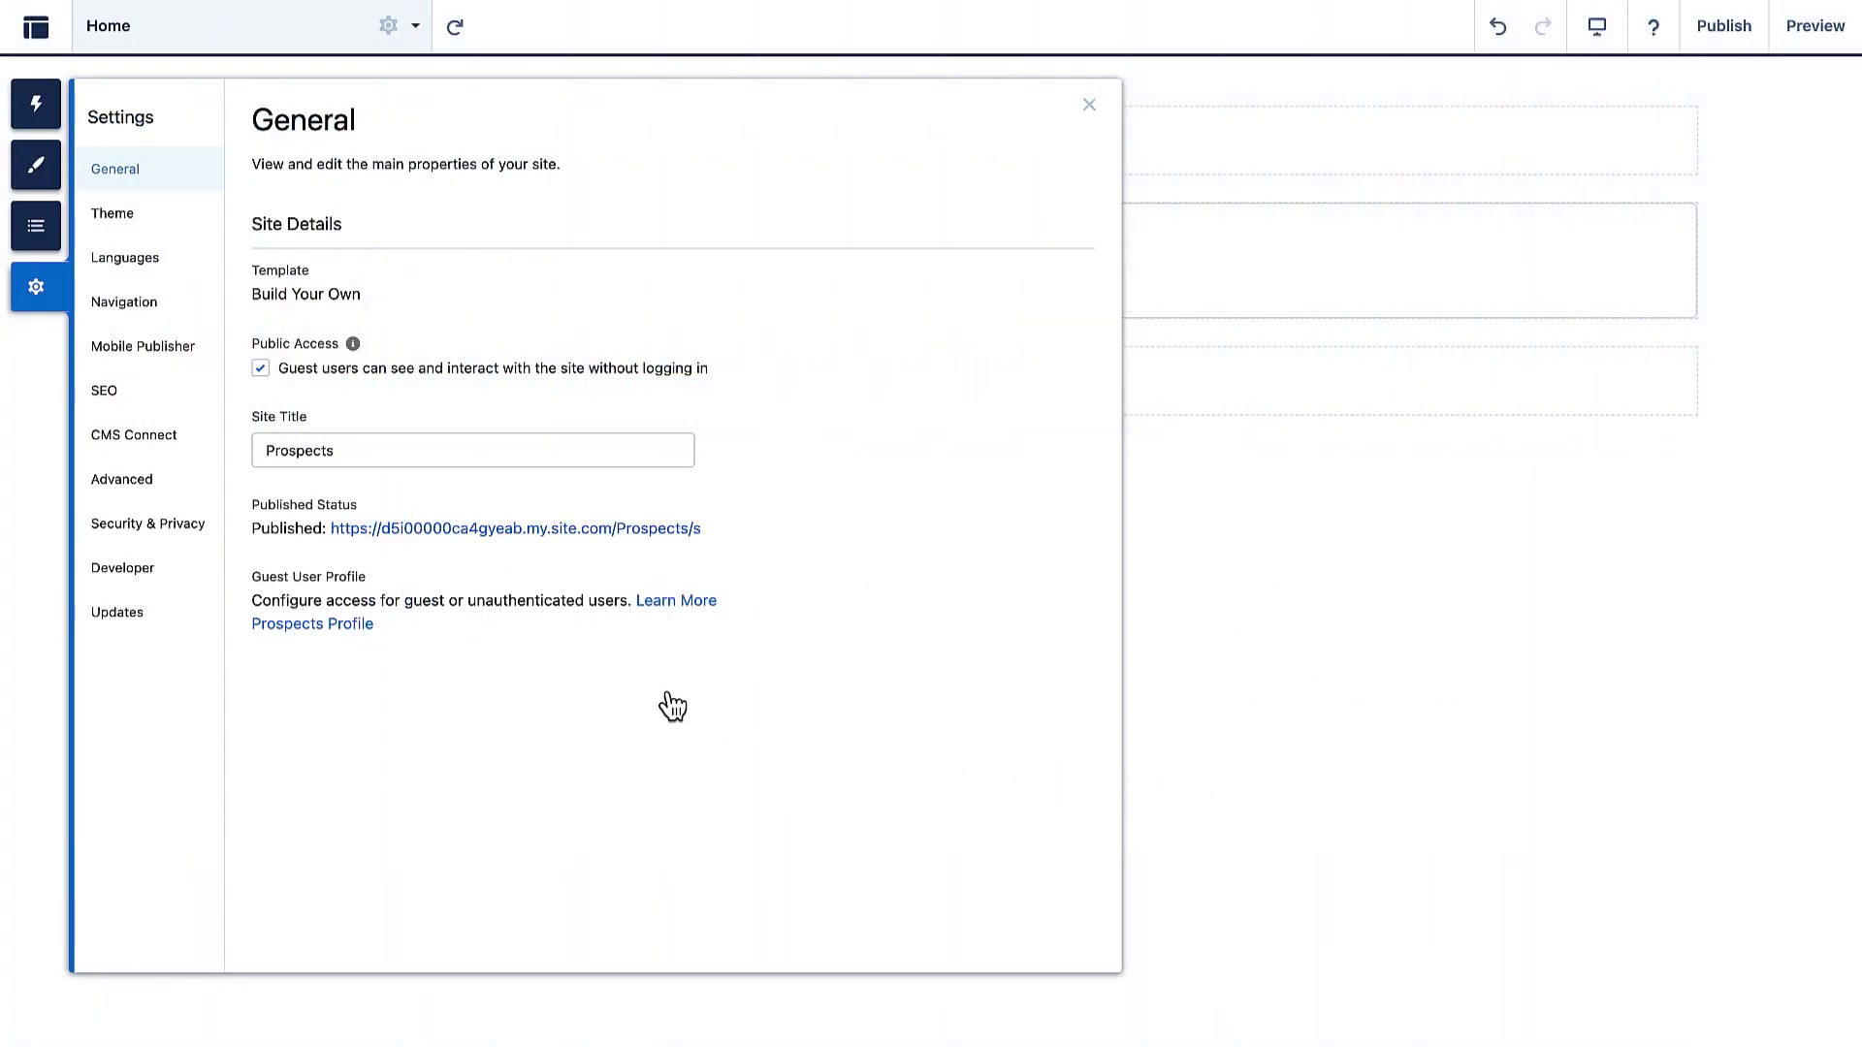
Give the Prospects Profile read access to the Time Slots Maximum Appointments field.
click(345, 625)
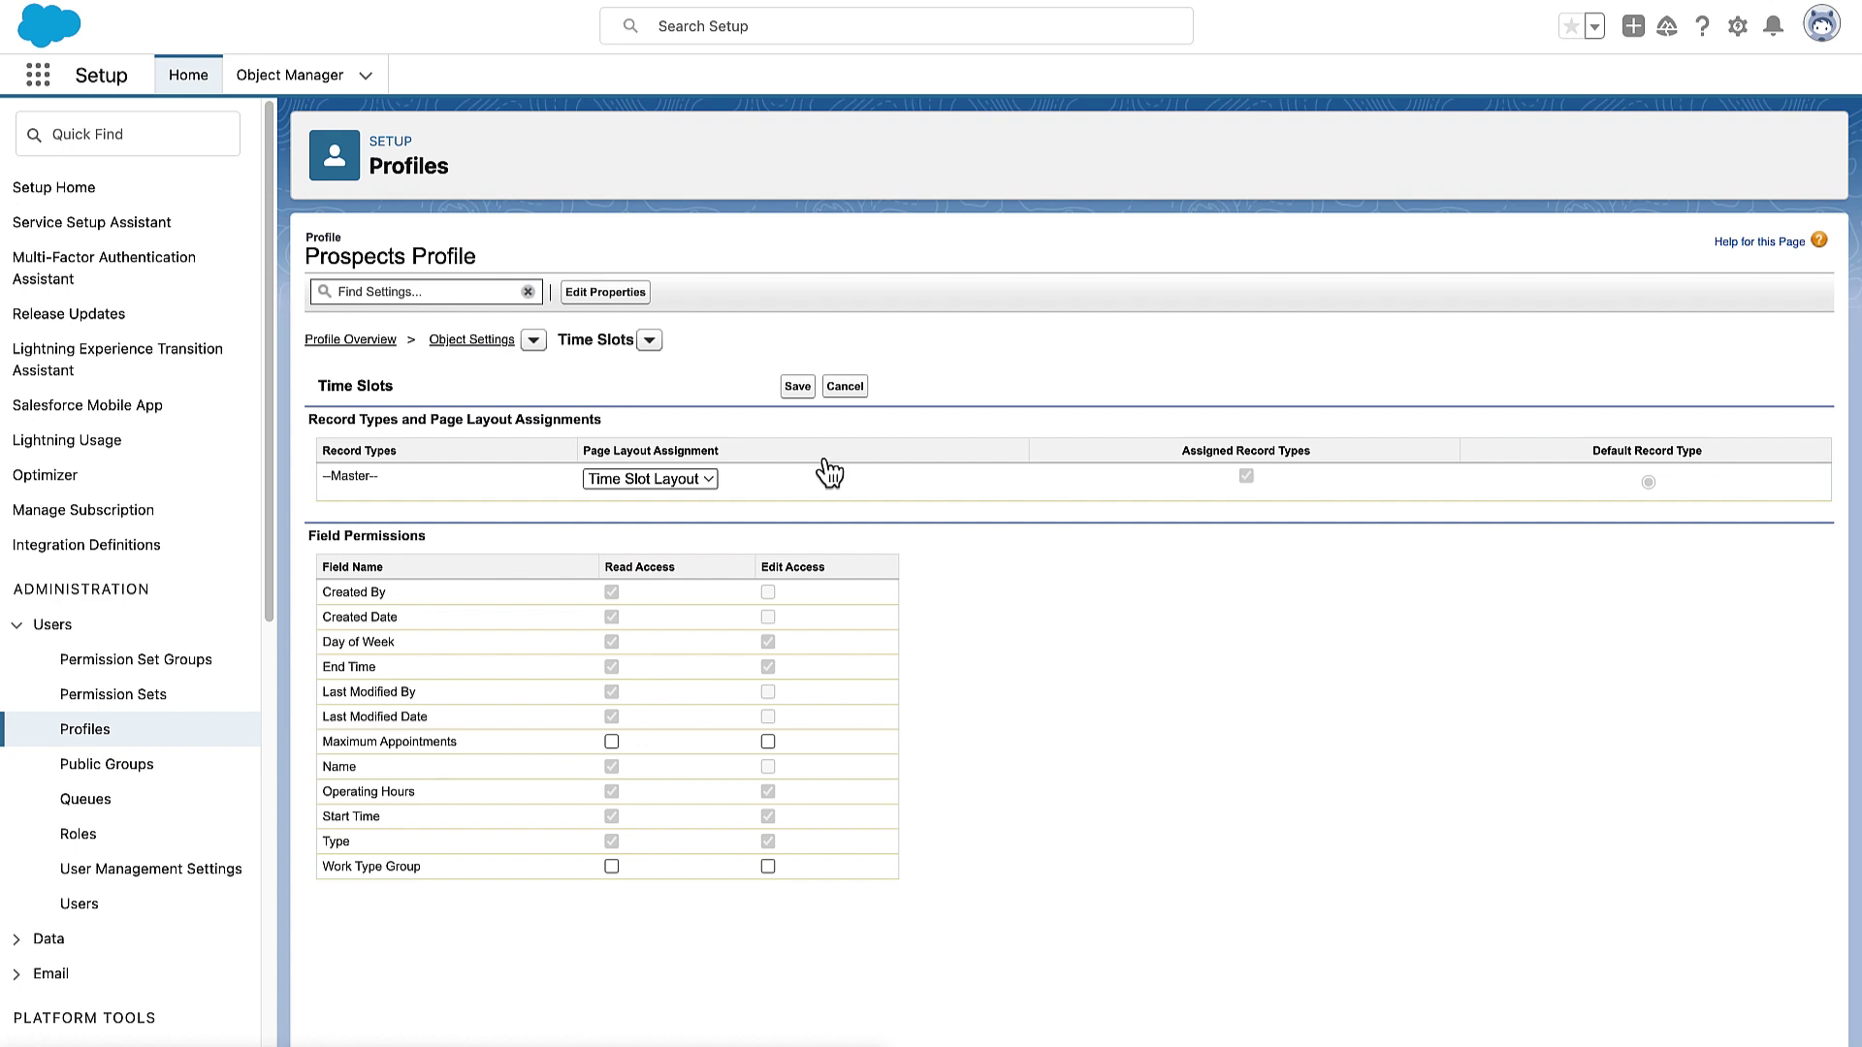
click(611, 741)
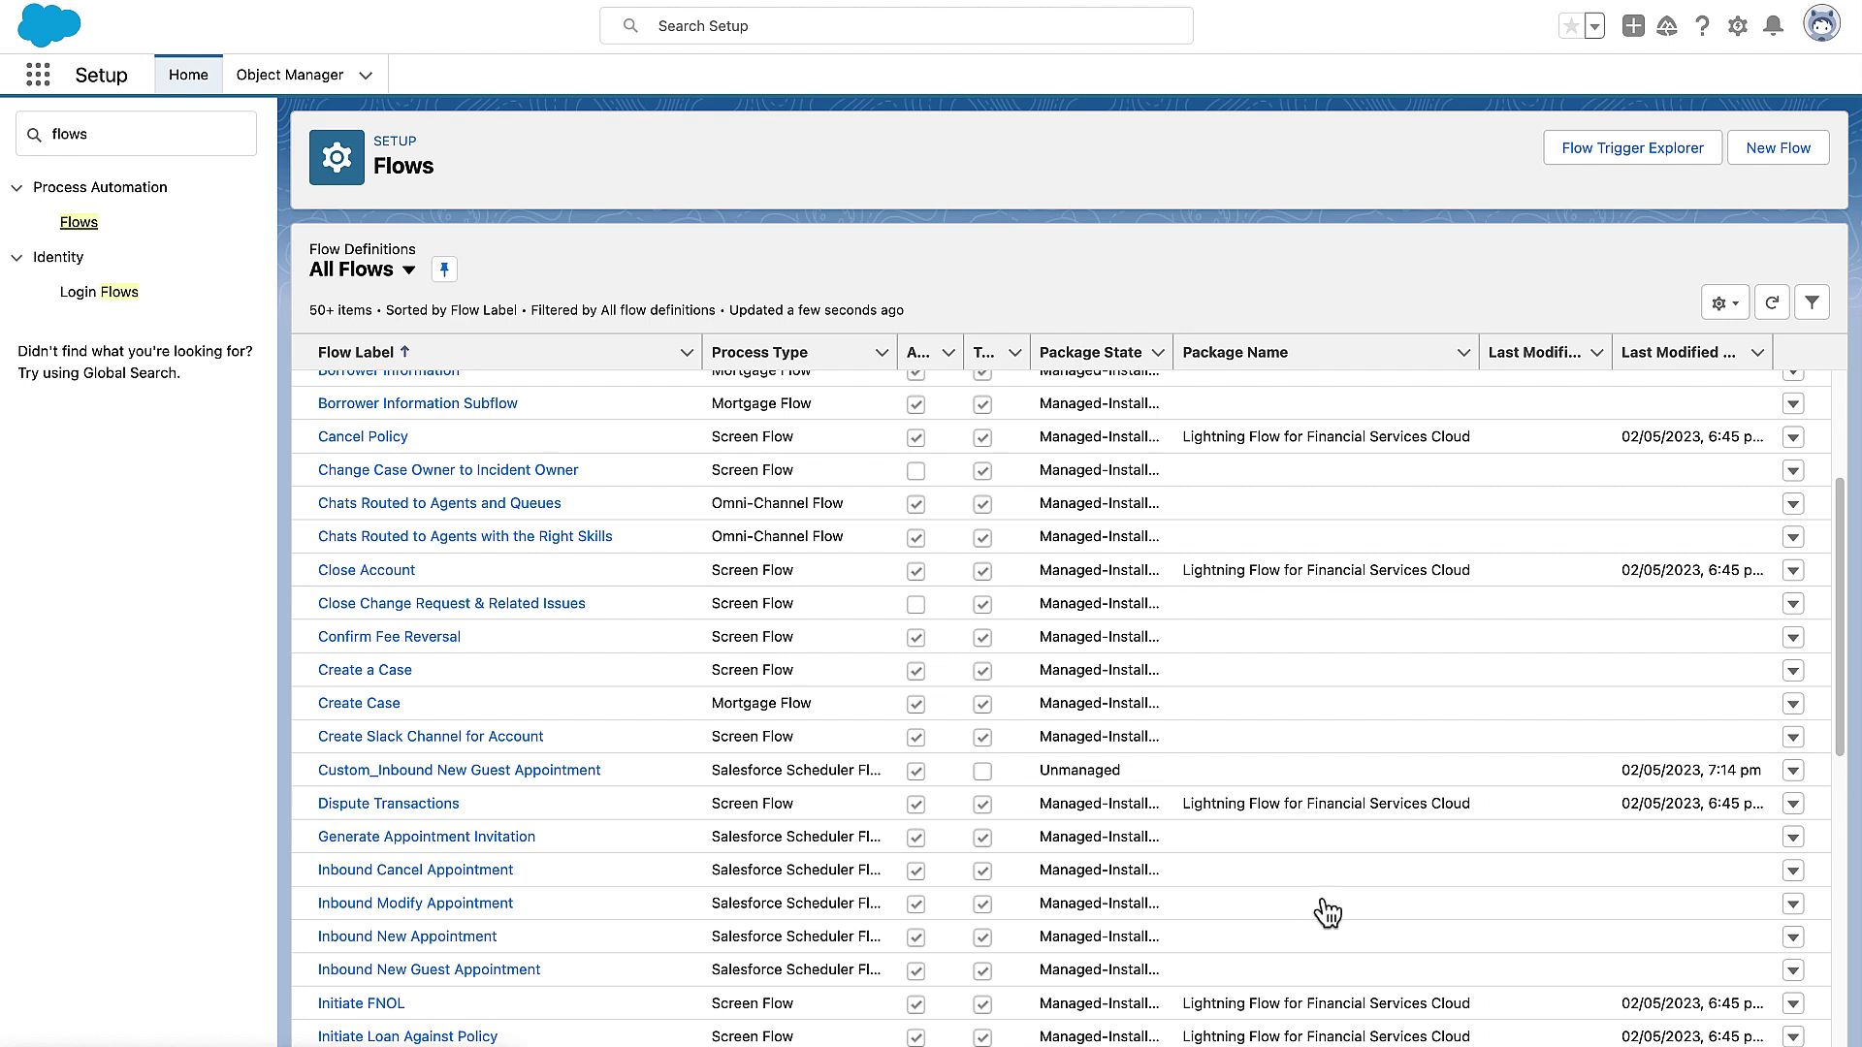
Override the flow's access to enabled profiles only, add System Administrator, and save.
click(1792, 771)
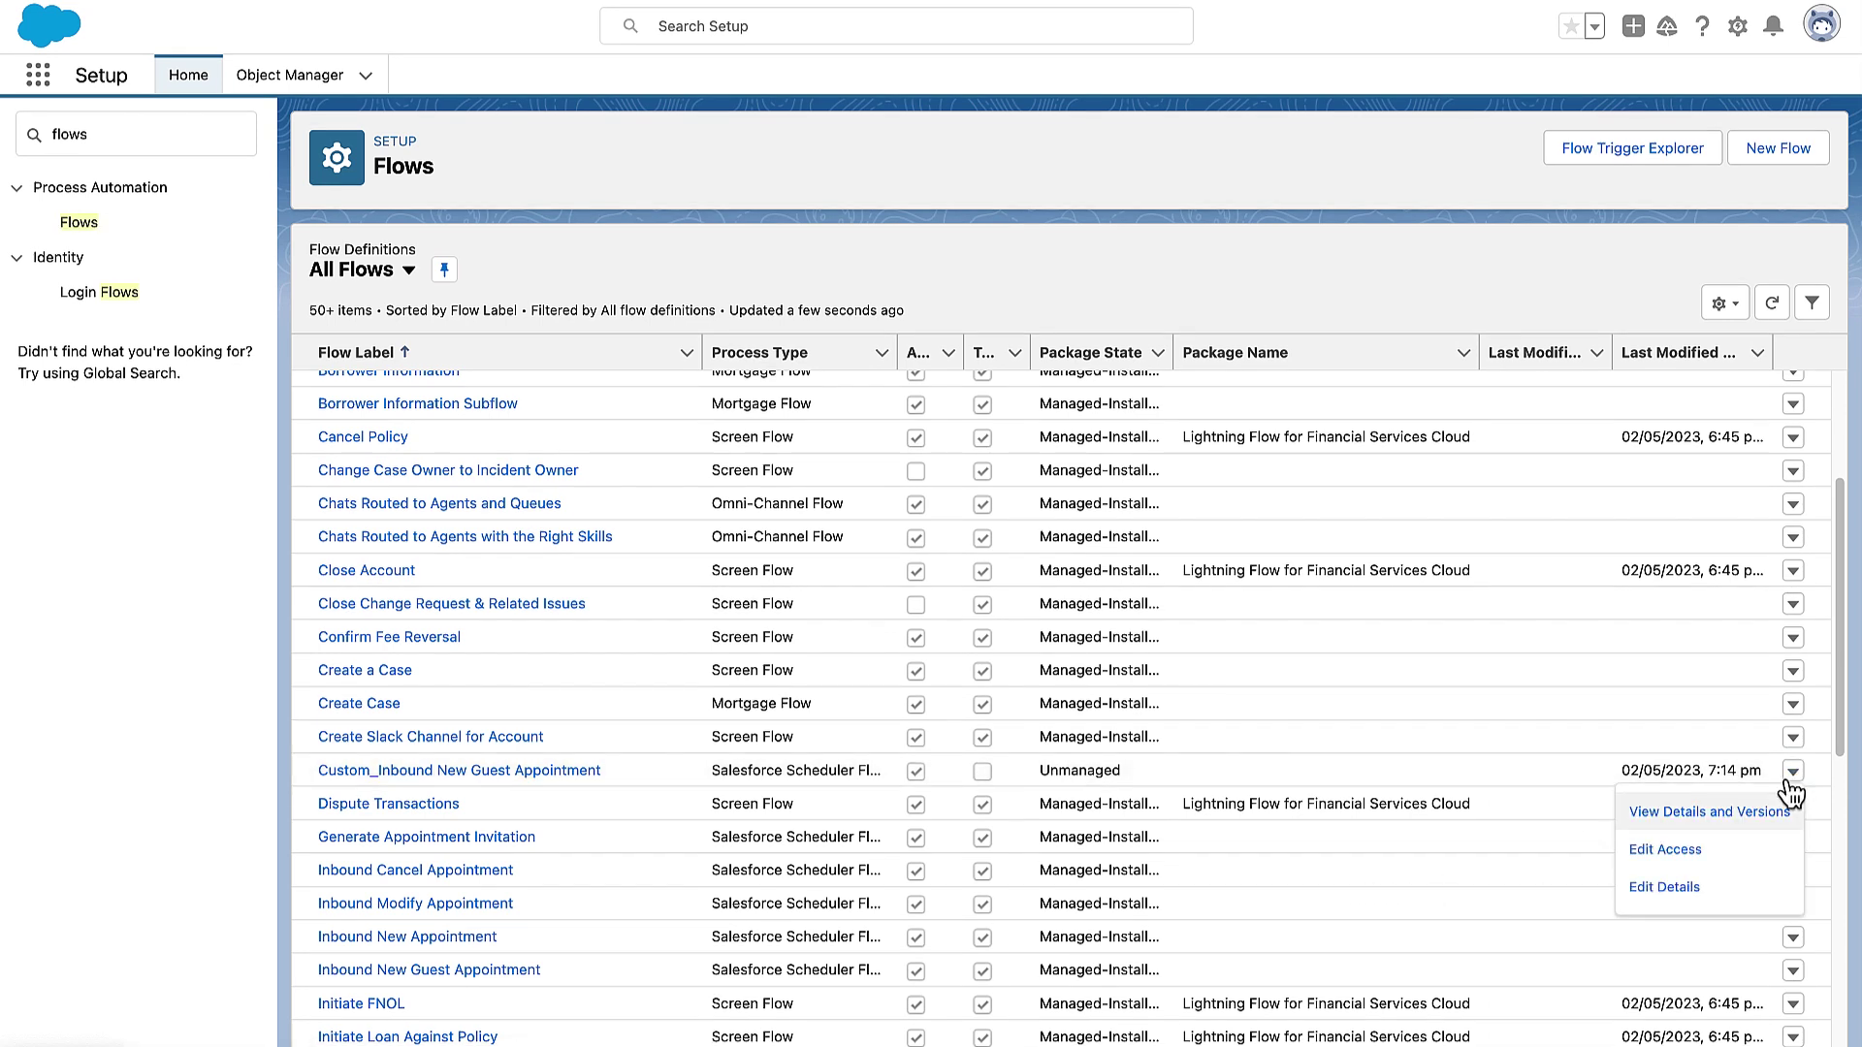
click(1665, 850)
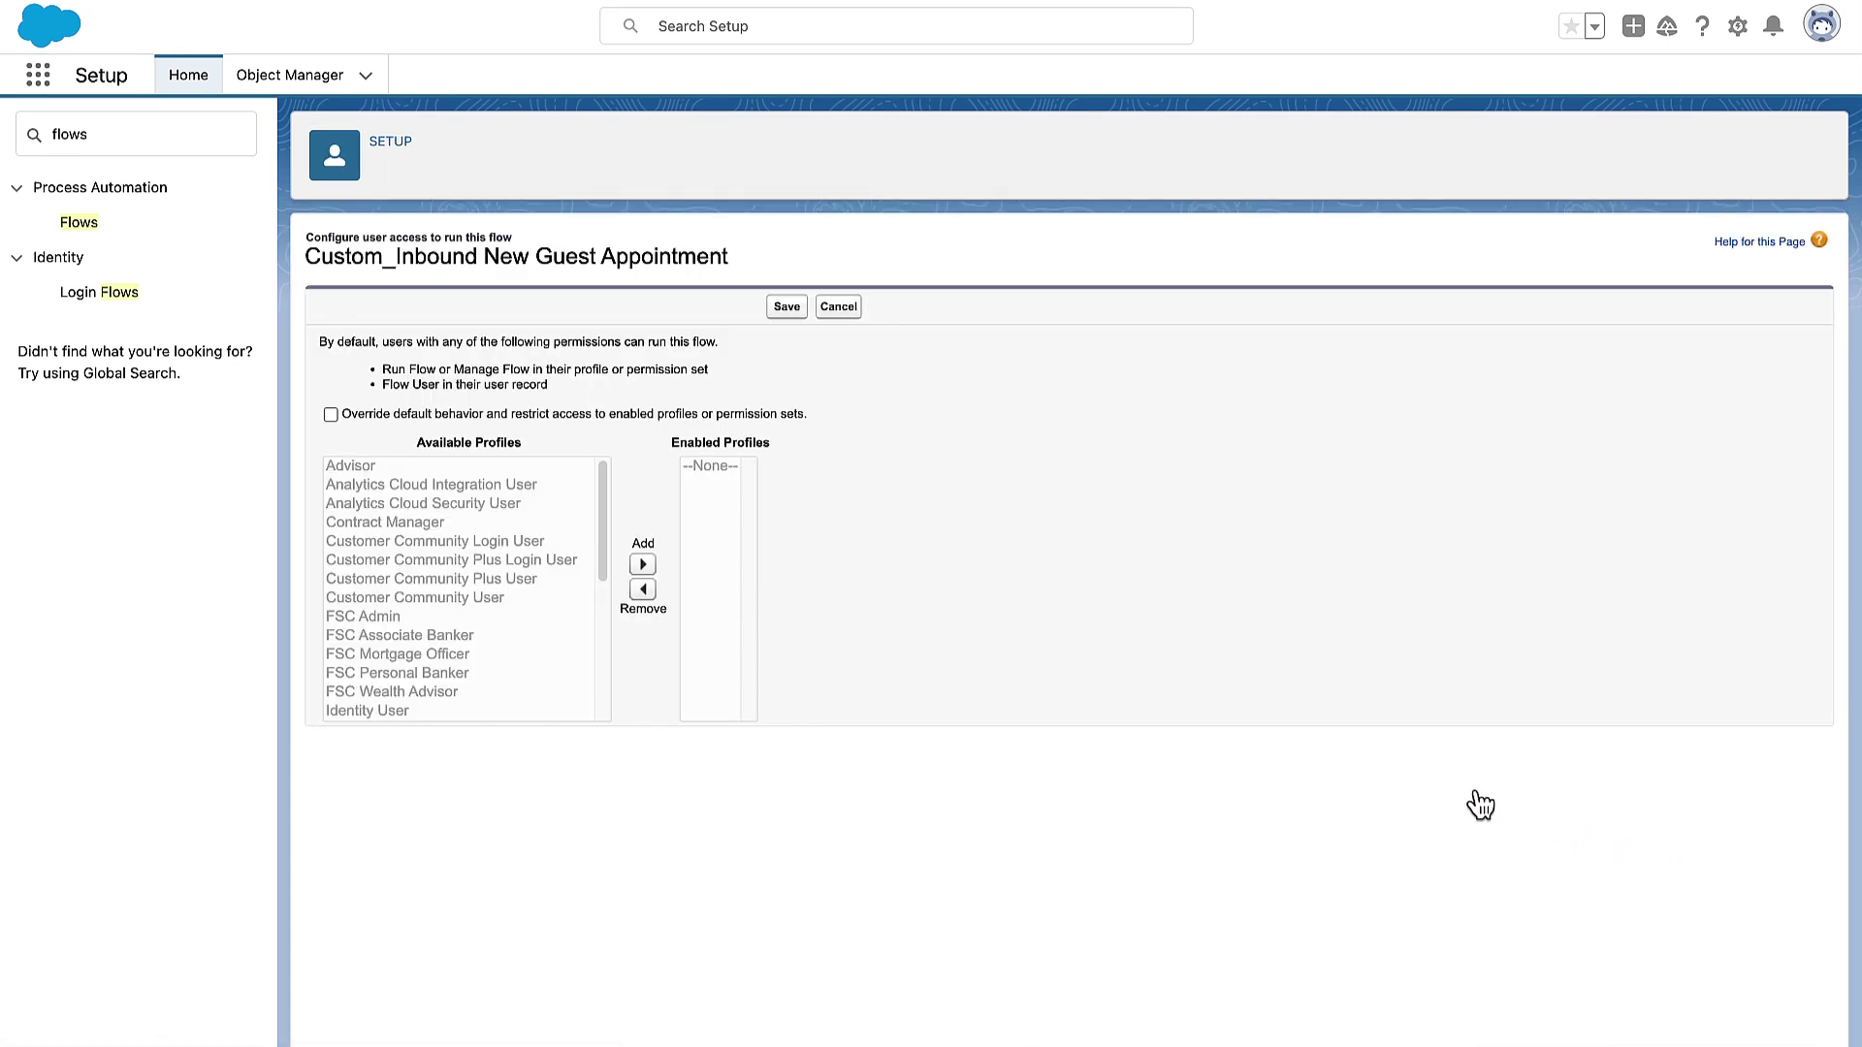
click(331, 415)
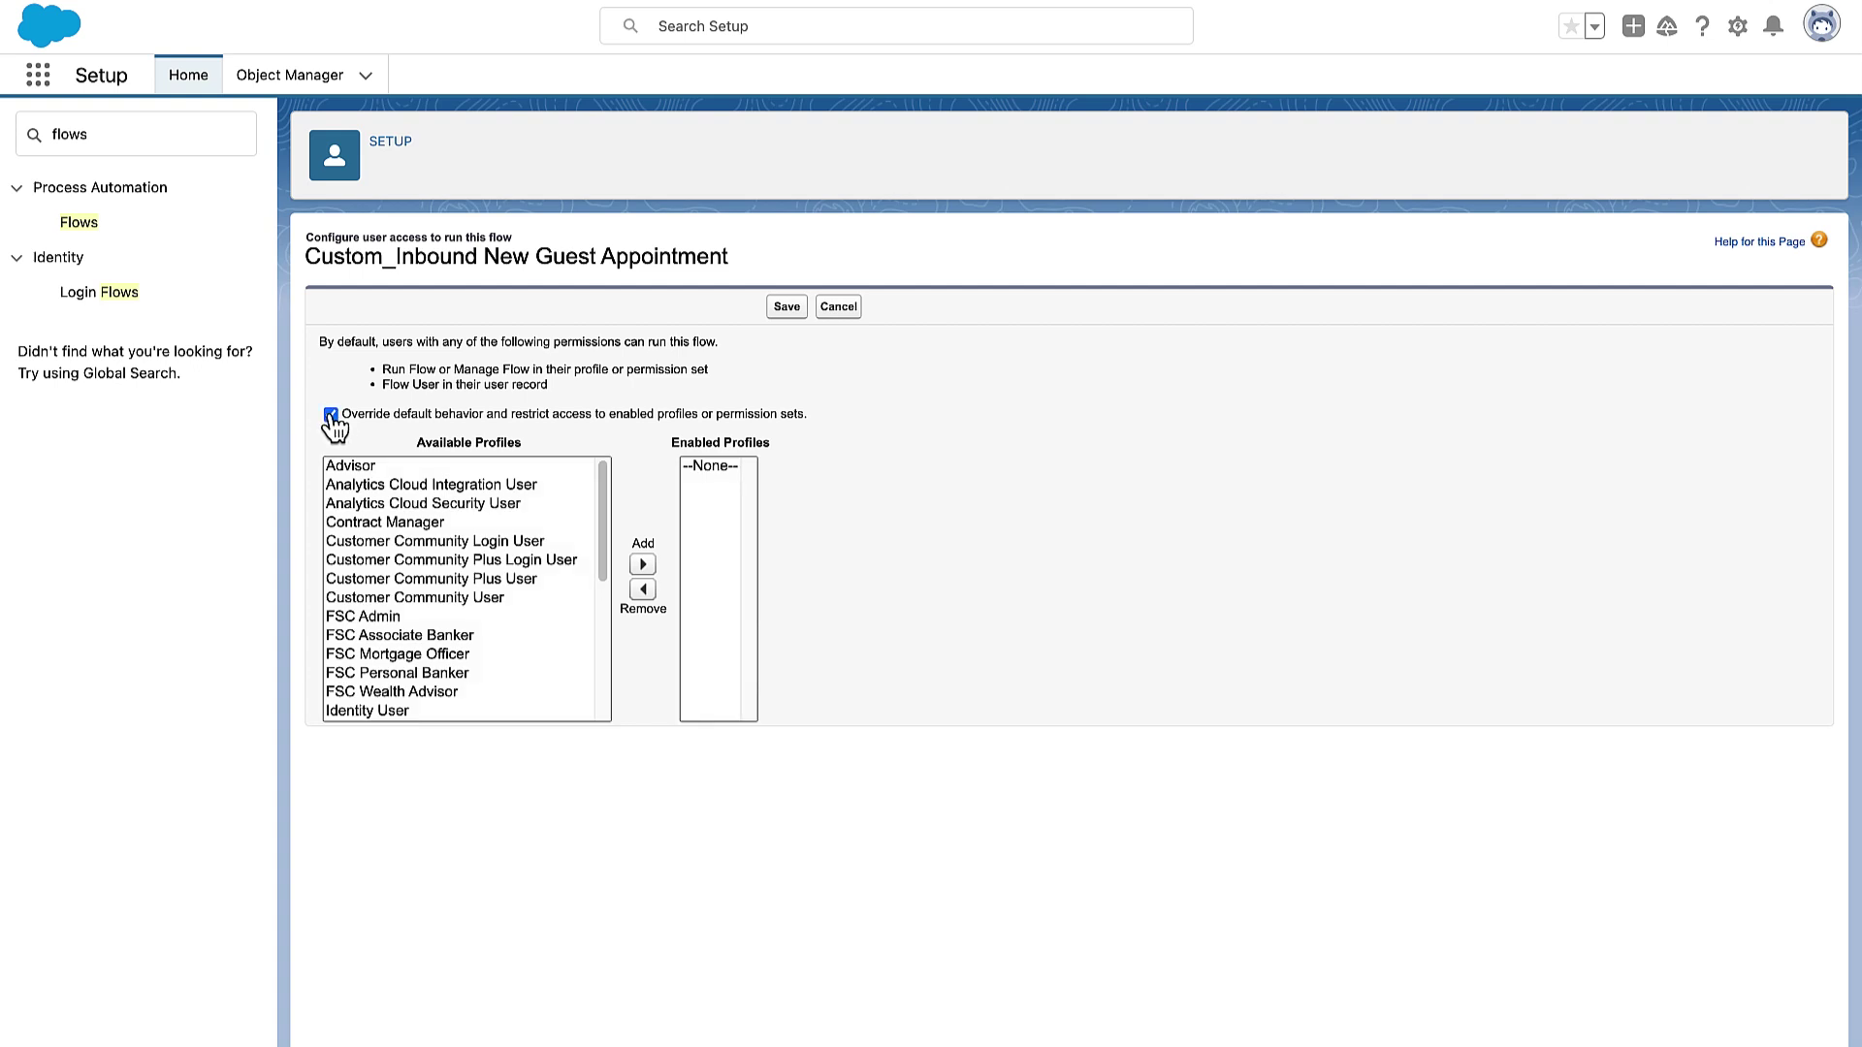
scroll(422, 602, down, 5)
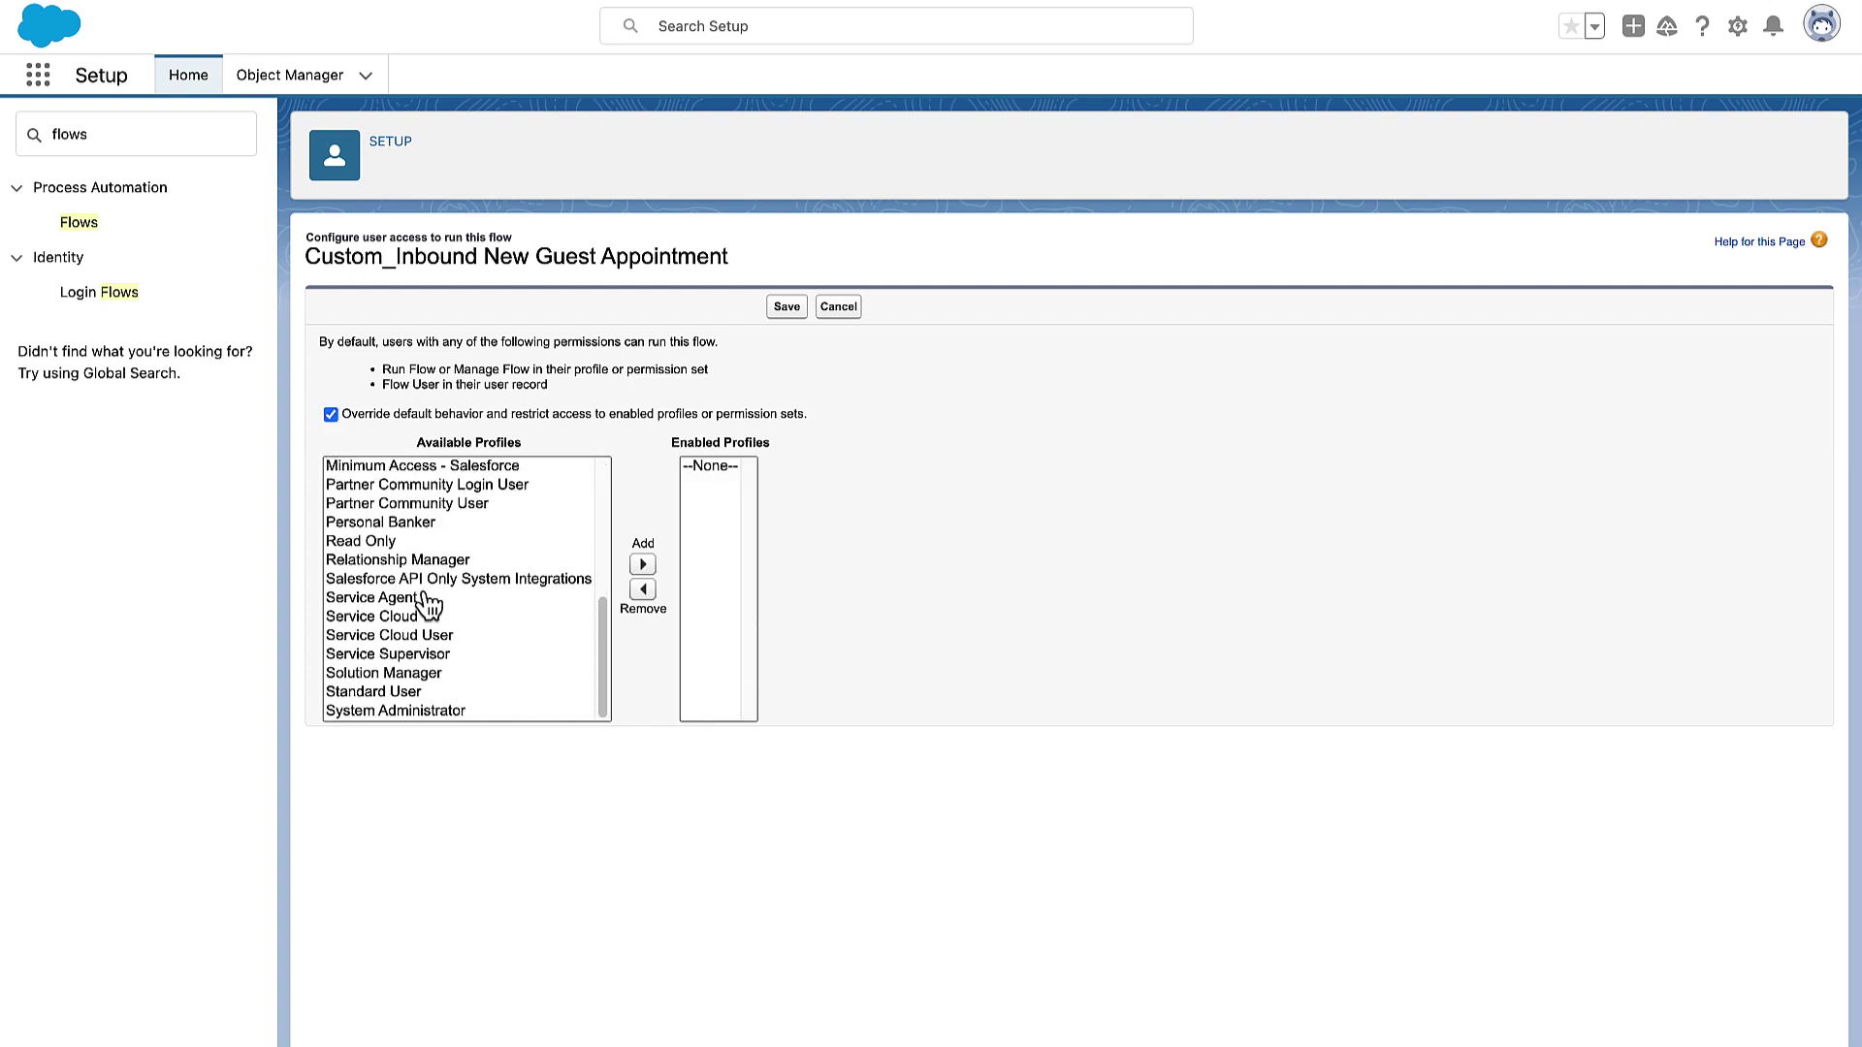
click(442, 713)
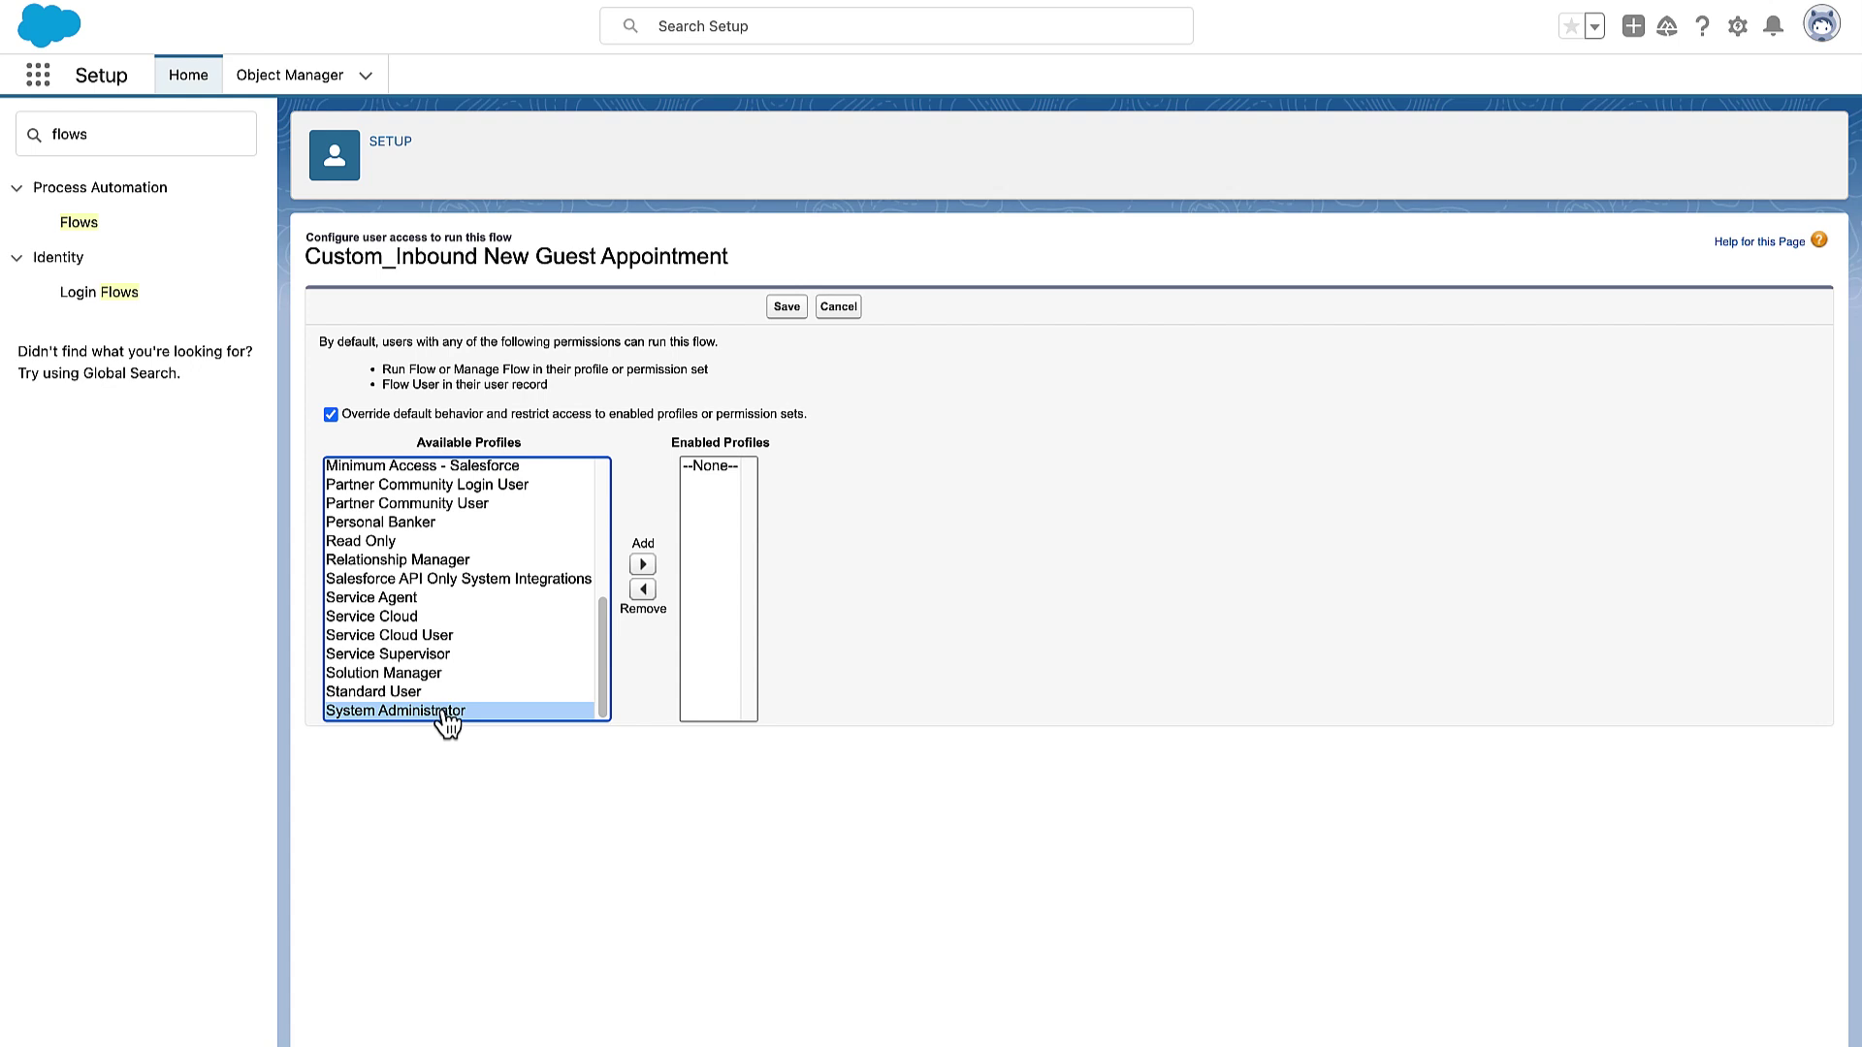
click(643, 568)
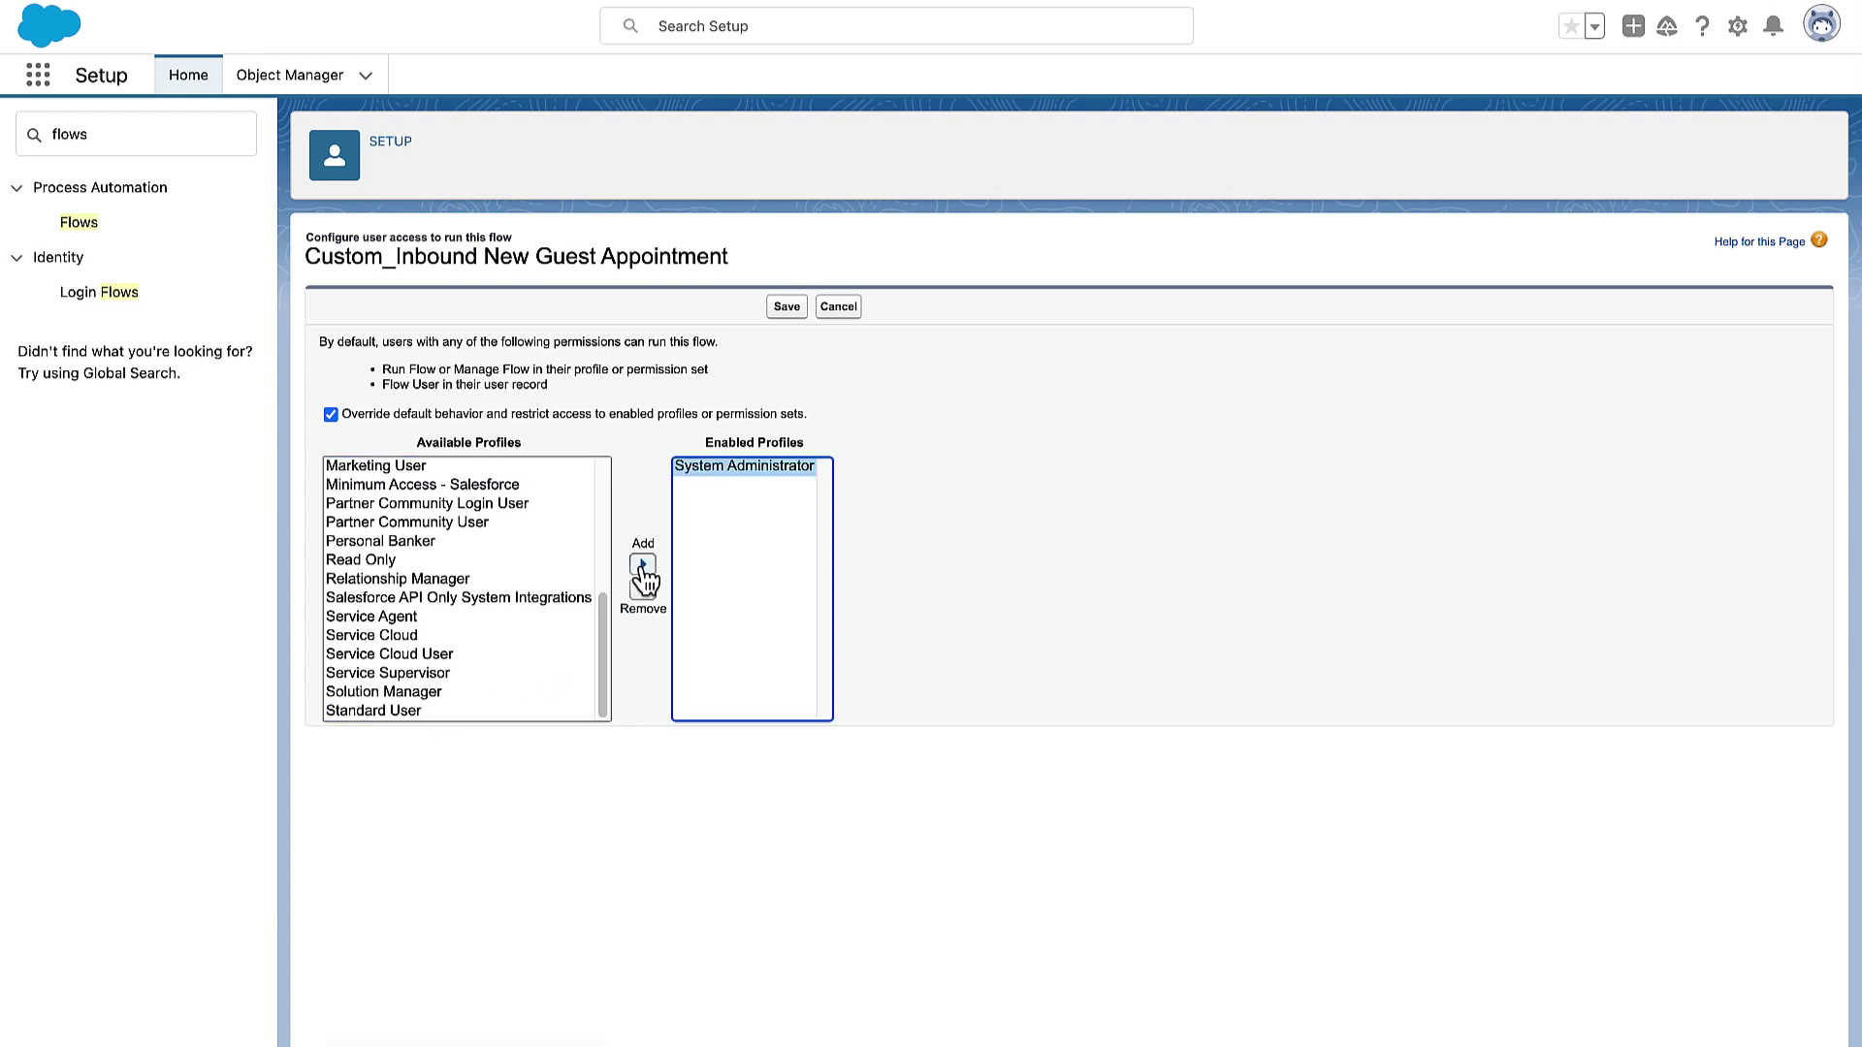
click(787, 308)
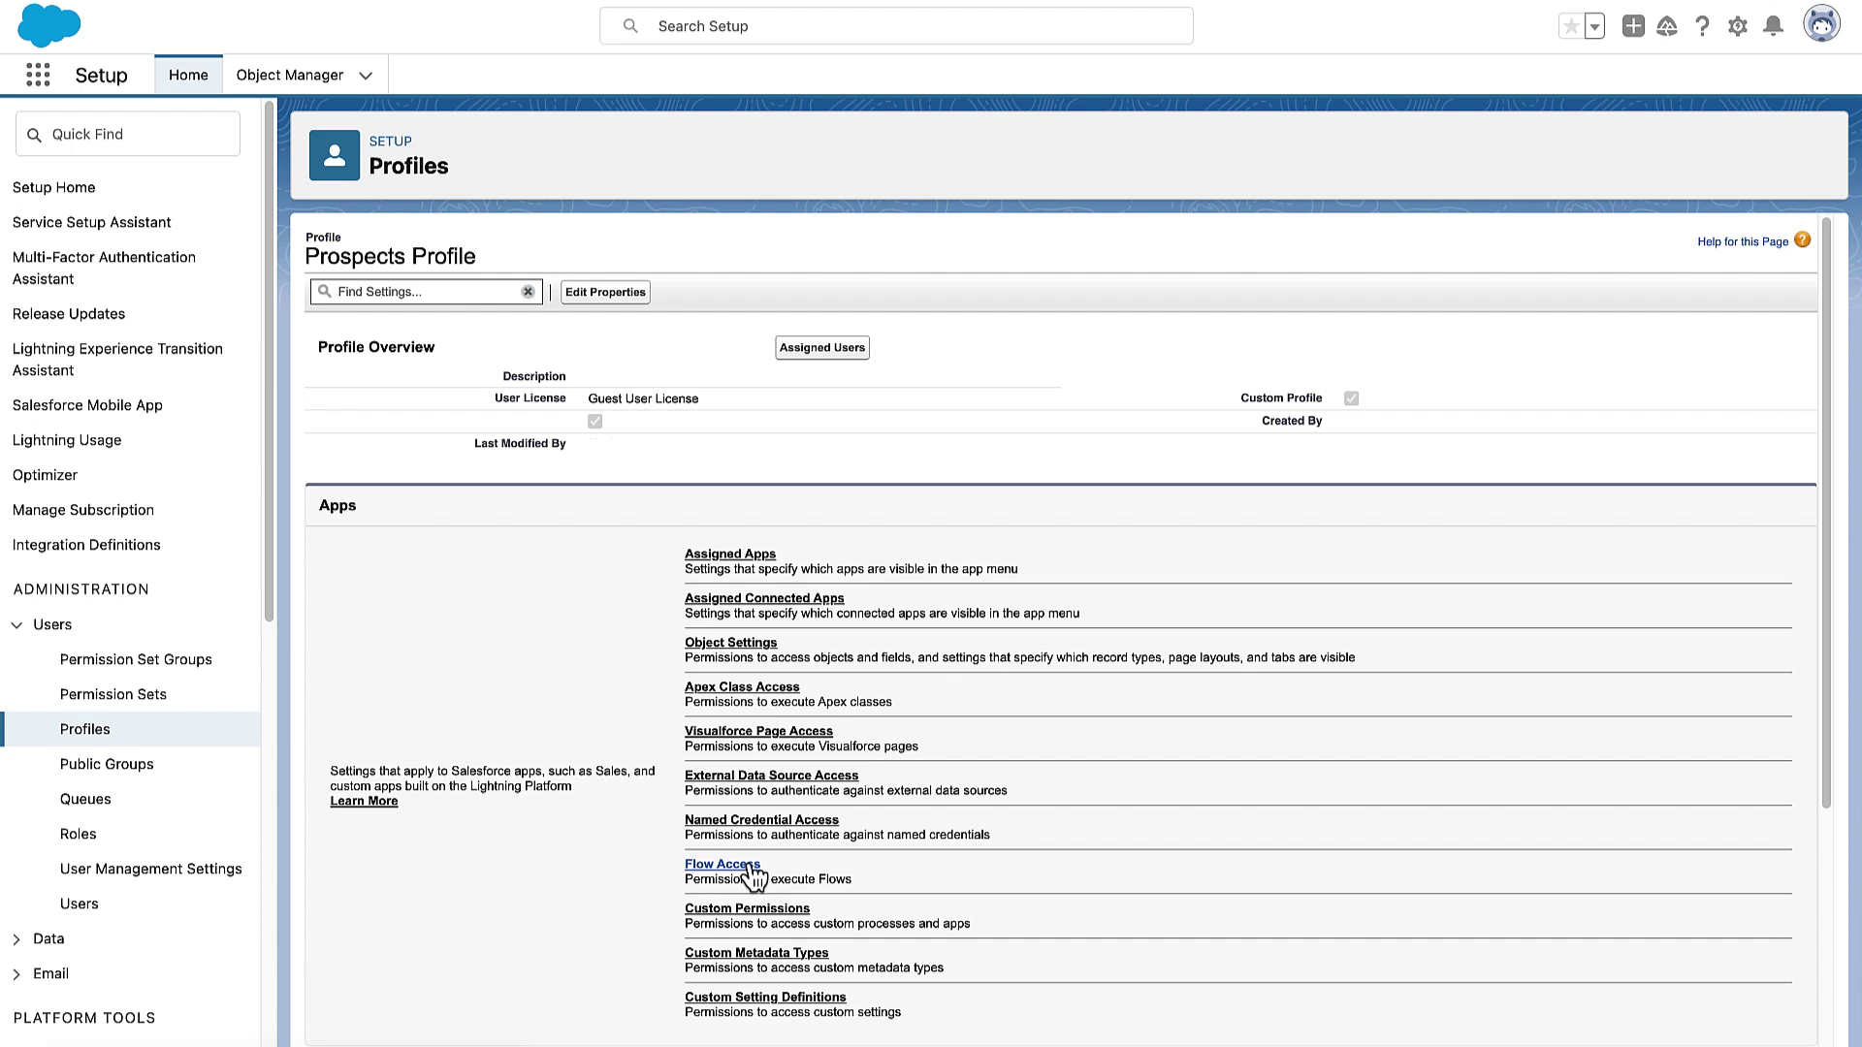
Add Custom_Inbound New Guest Appointment to the Prospects Profile's enabled flows.
click(723, 864)
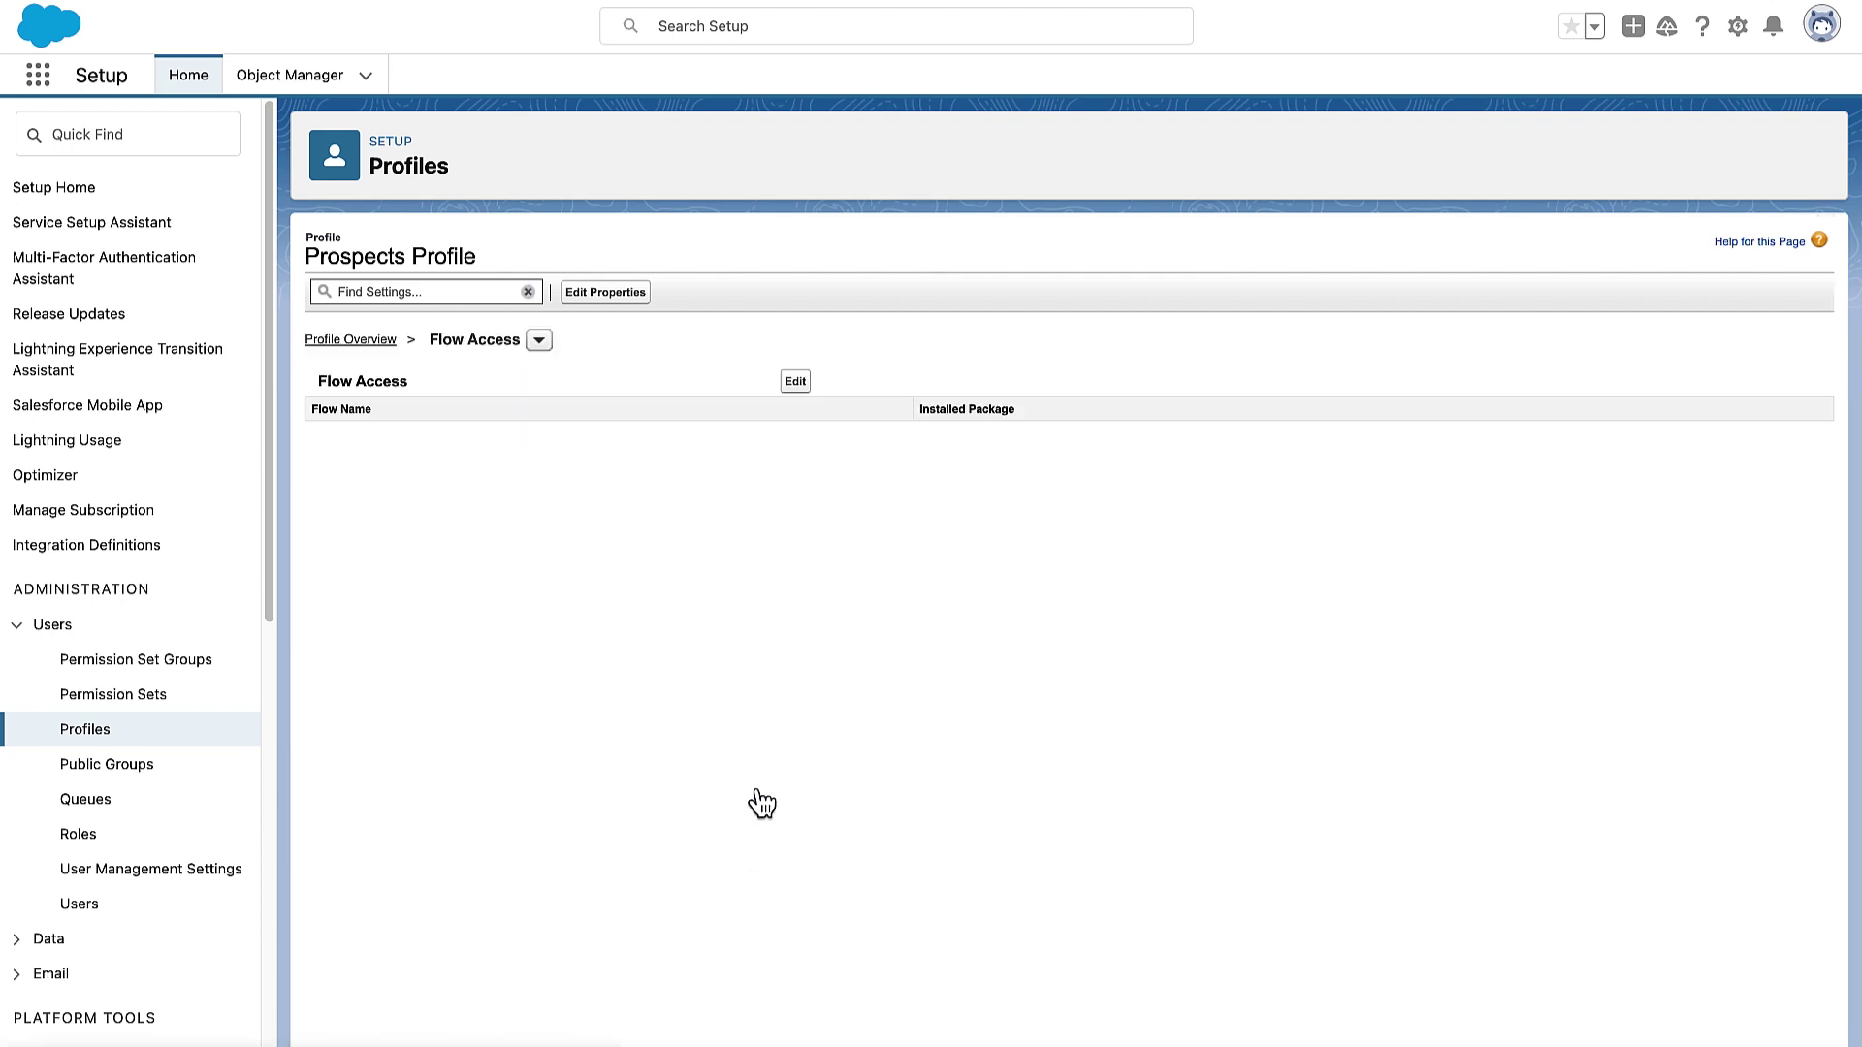
click(797, 383)
click(548, 448)
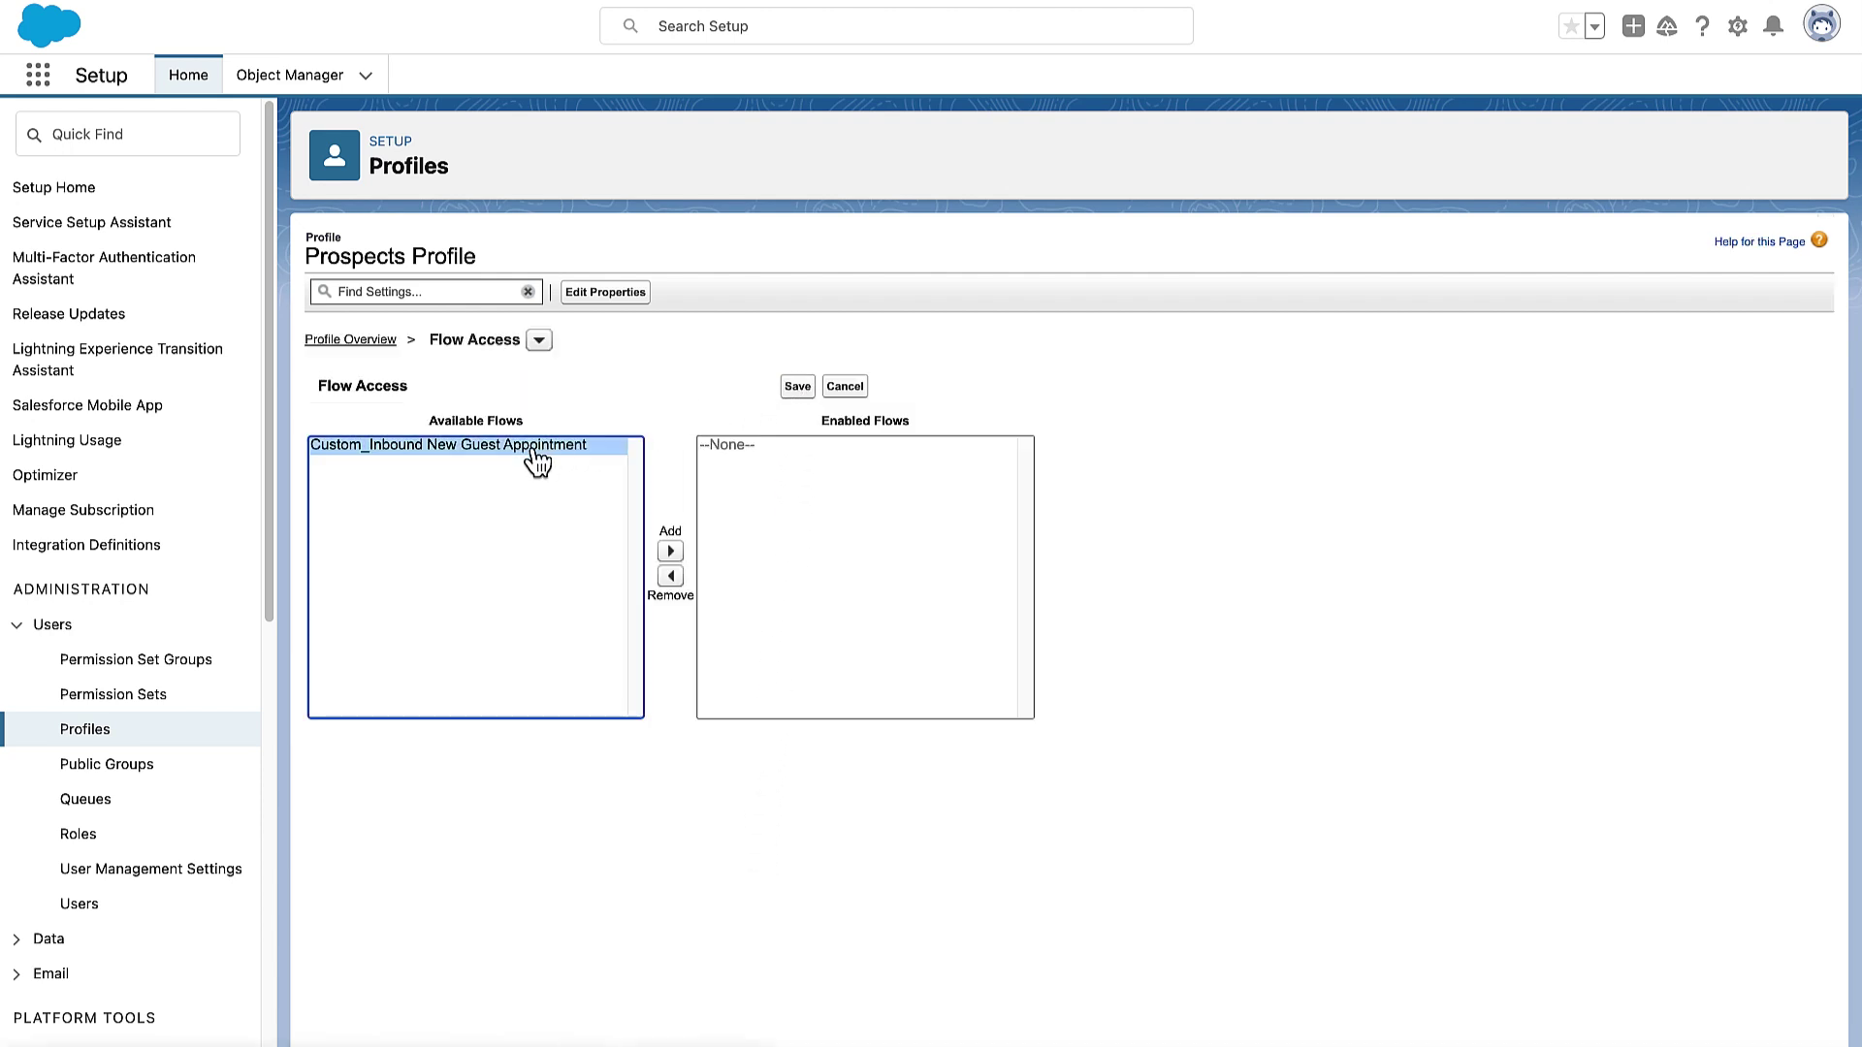
click(671, 553)
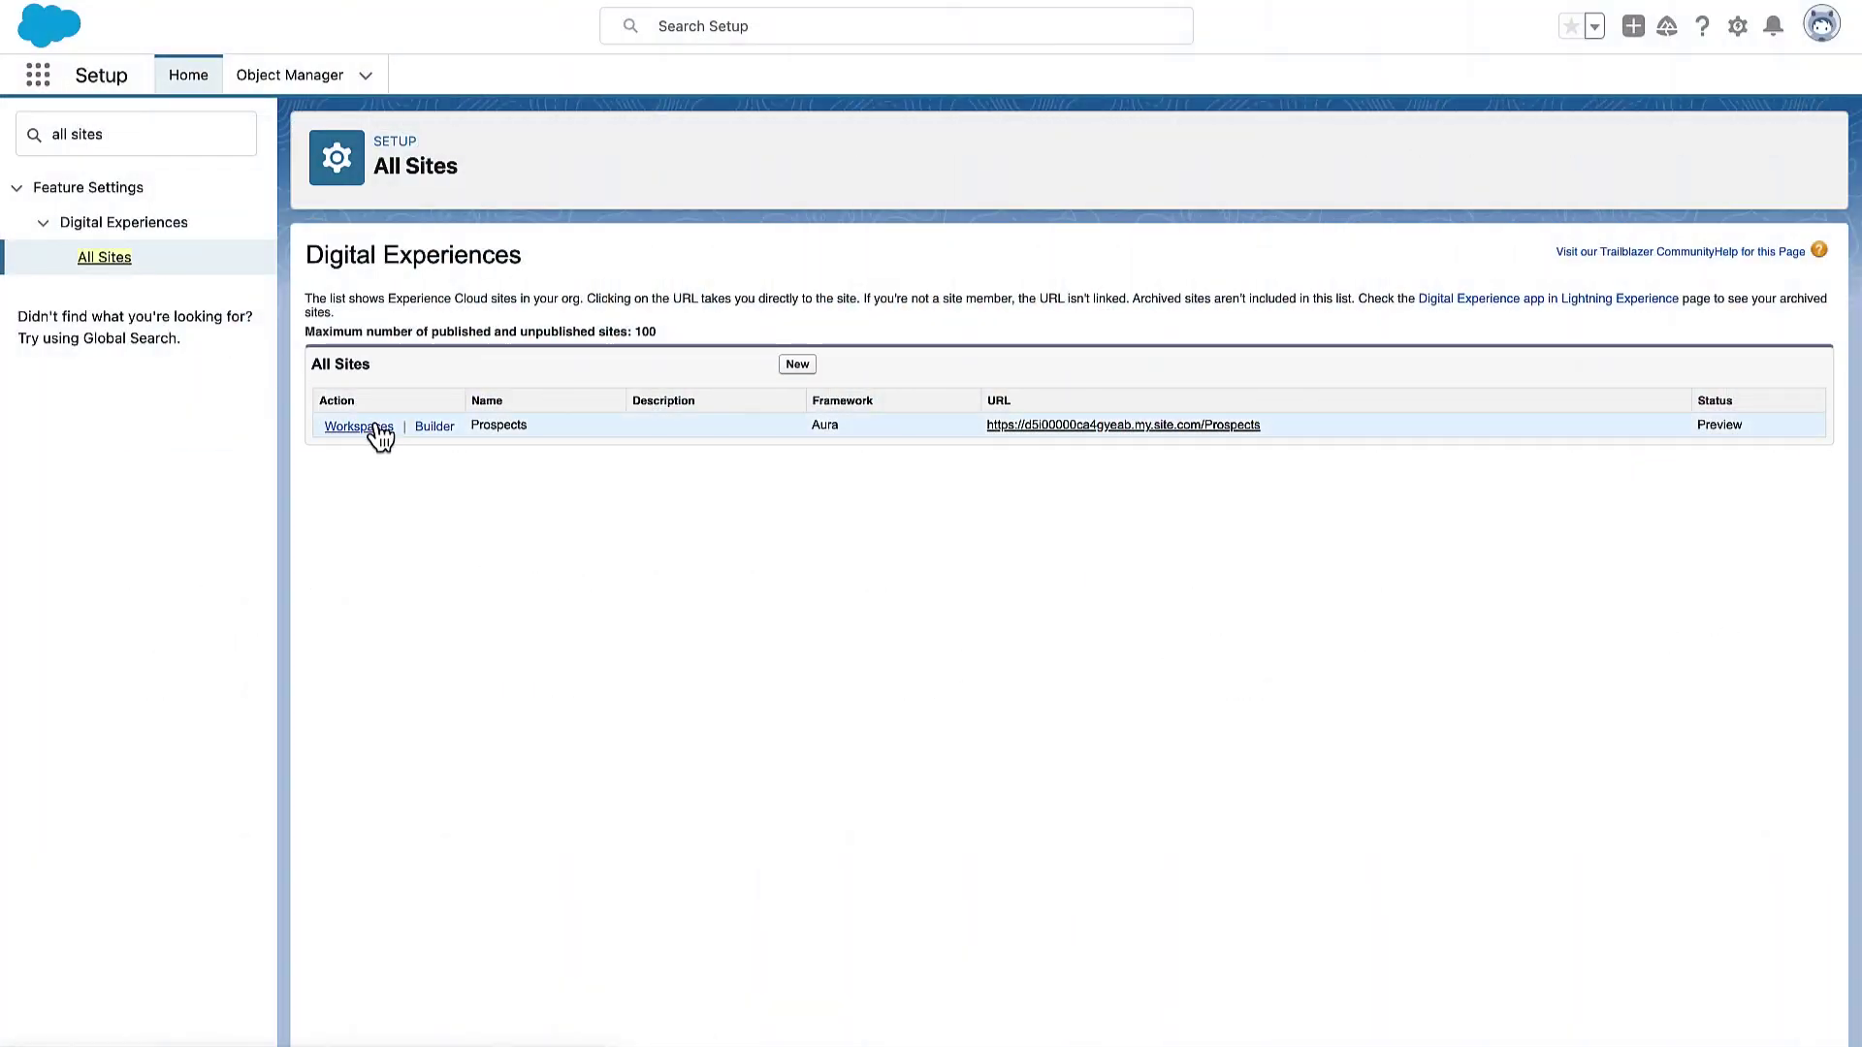
Activate the Prospects site from its Workspaces Administration settings.
click(359, 427)
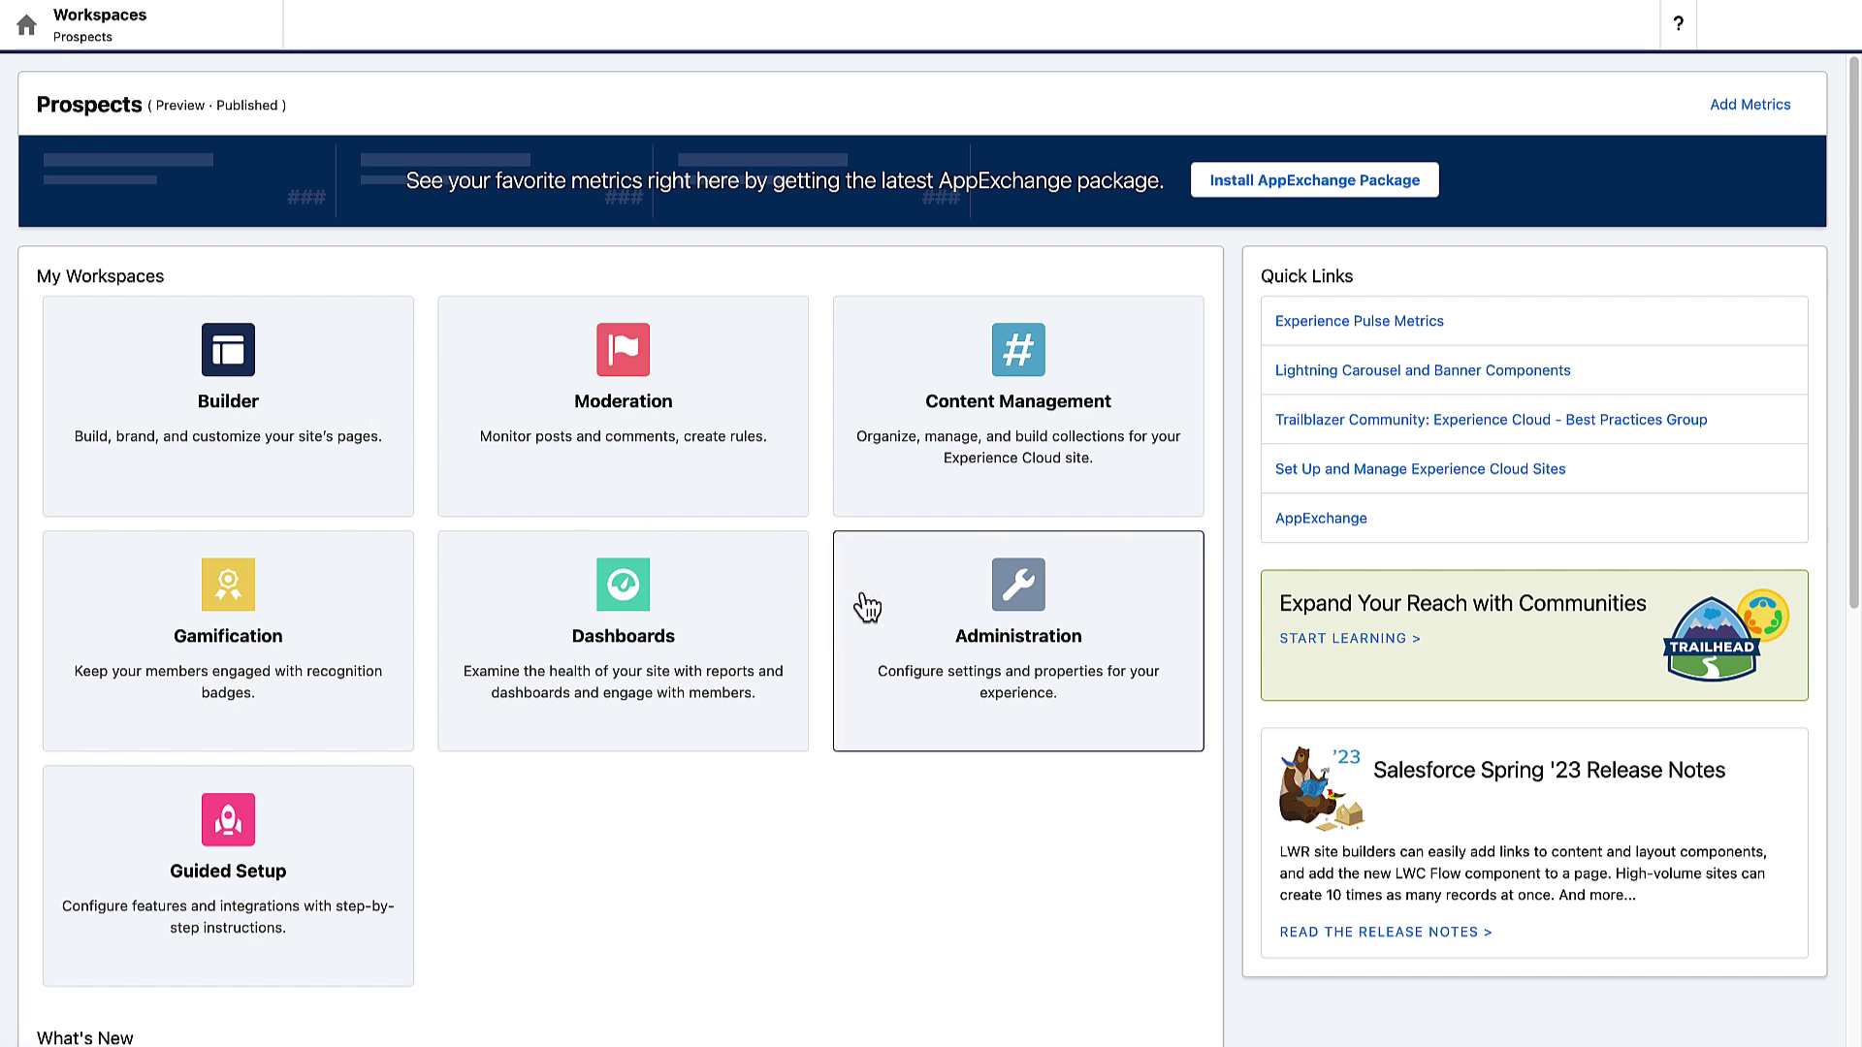
click(1049, 654)
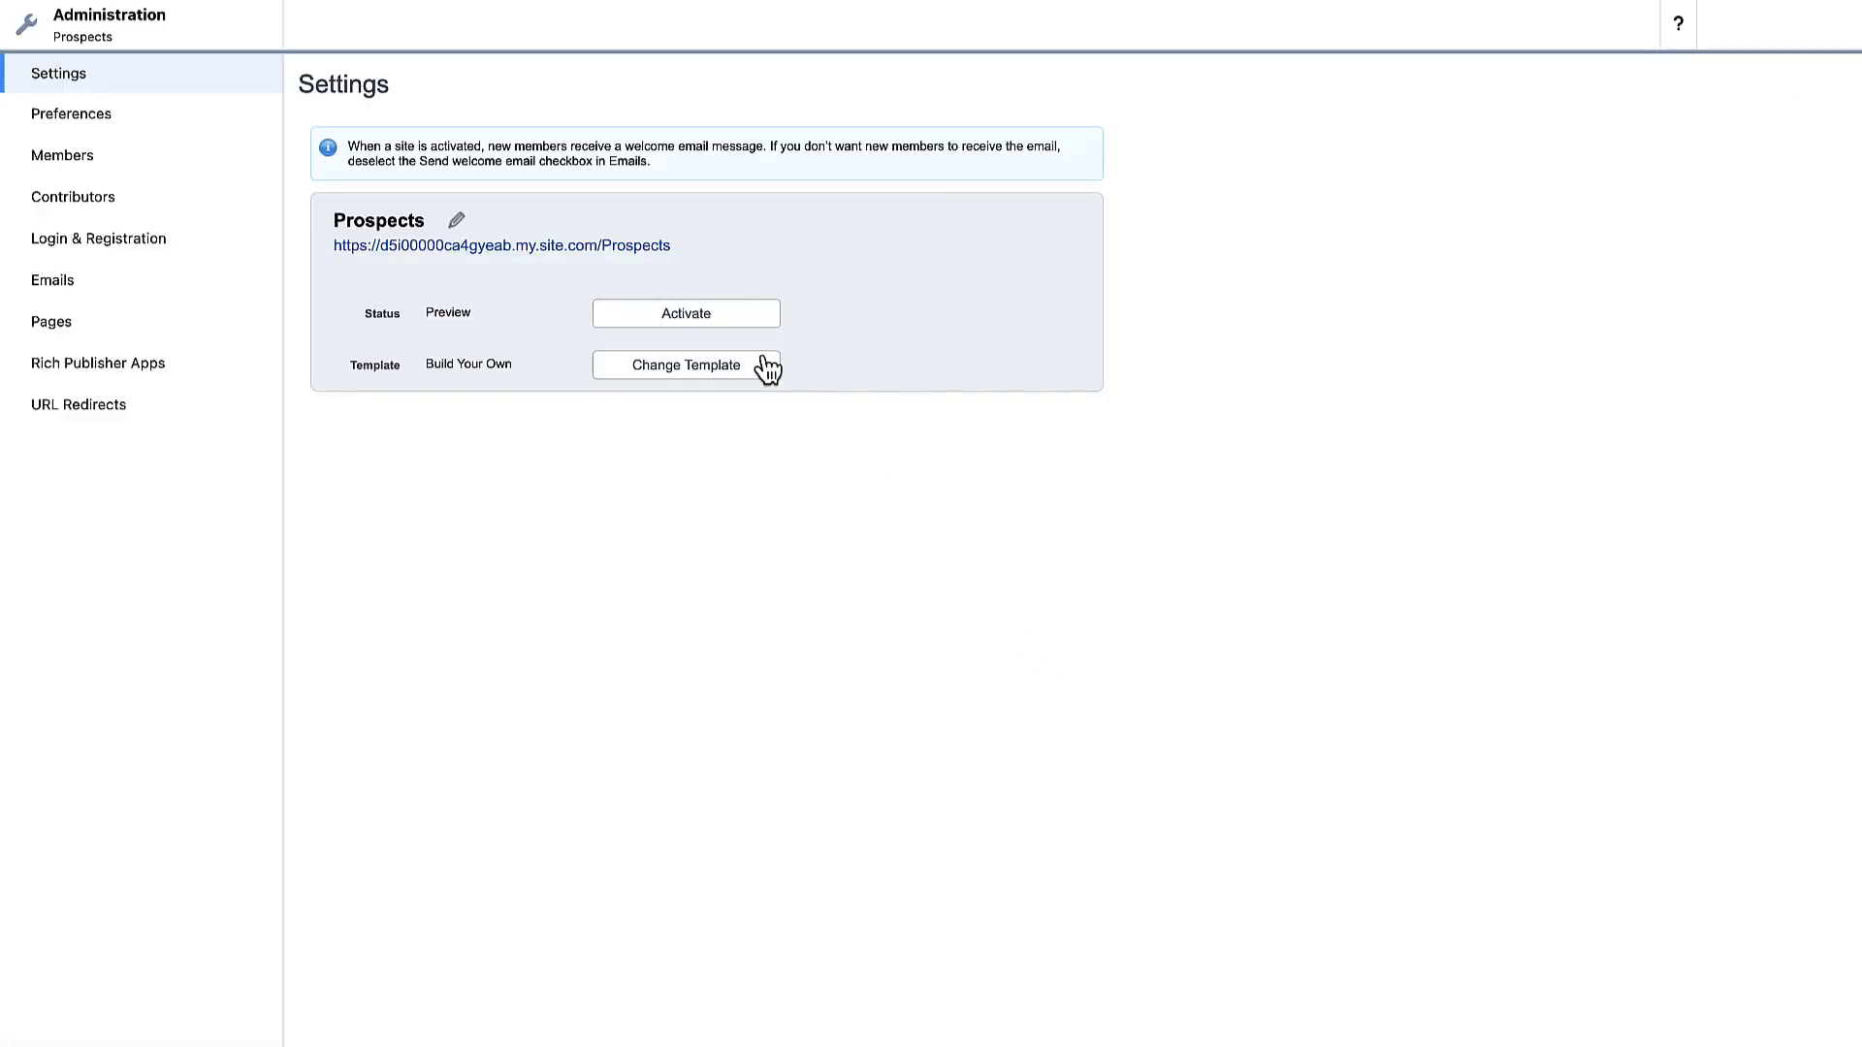
click(724, 320)
click(1123, 131)
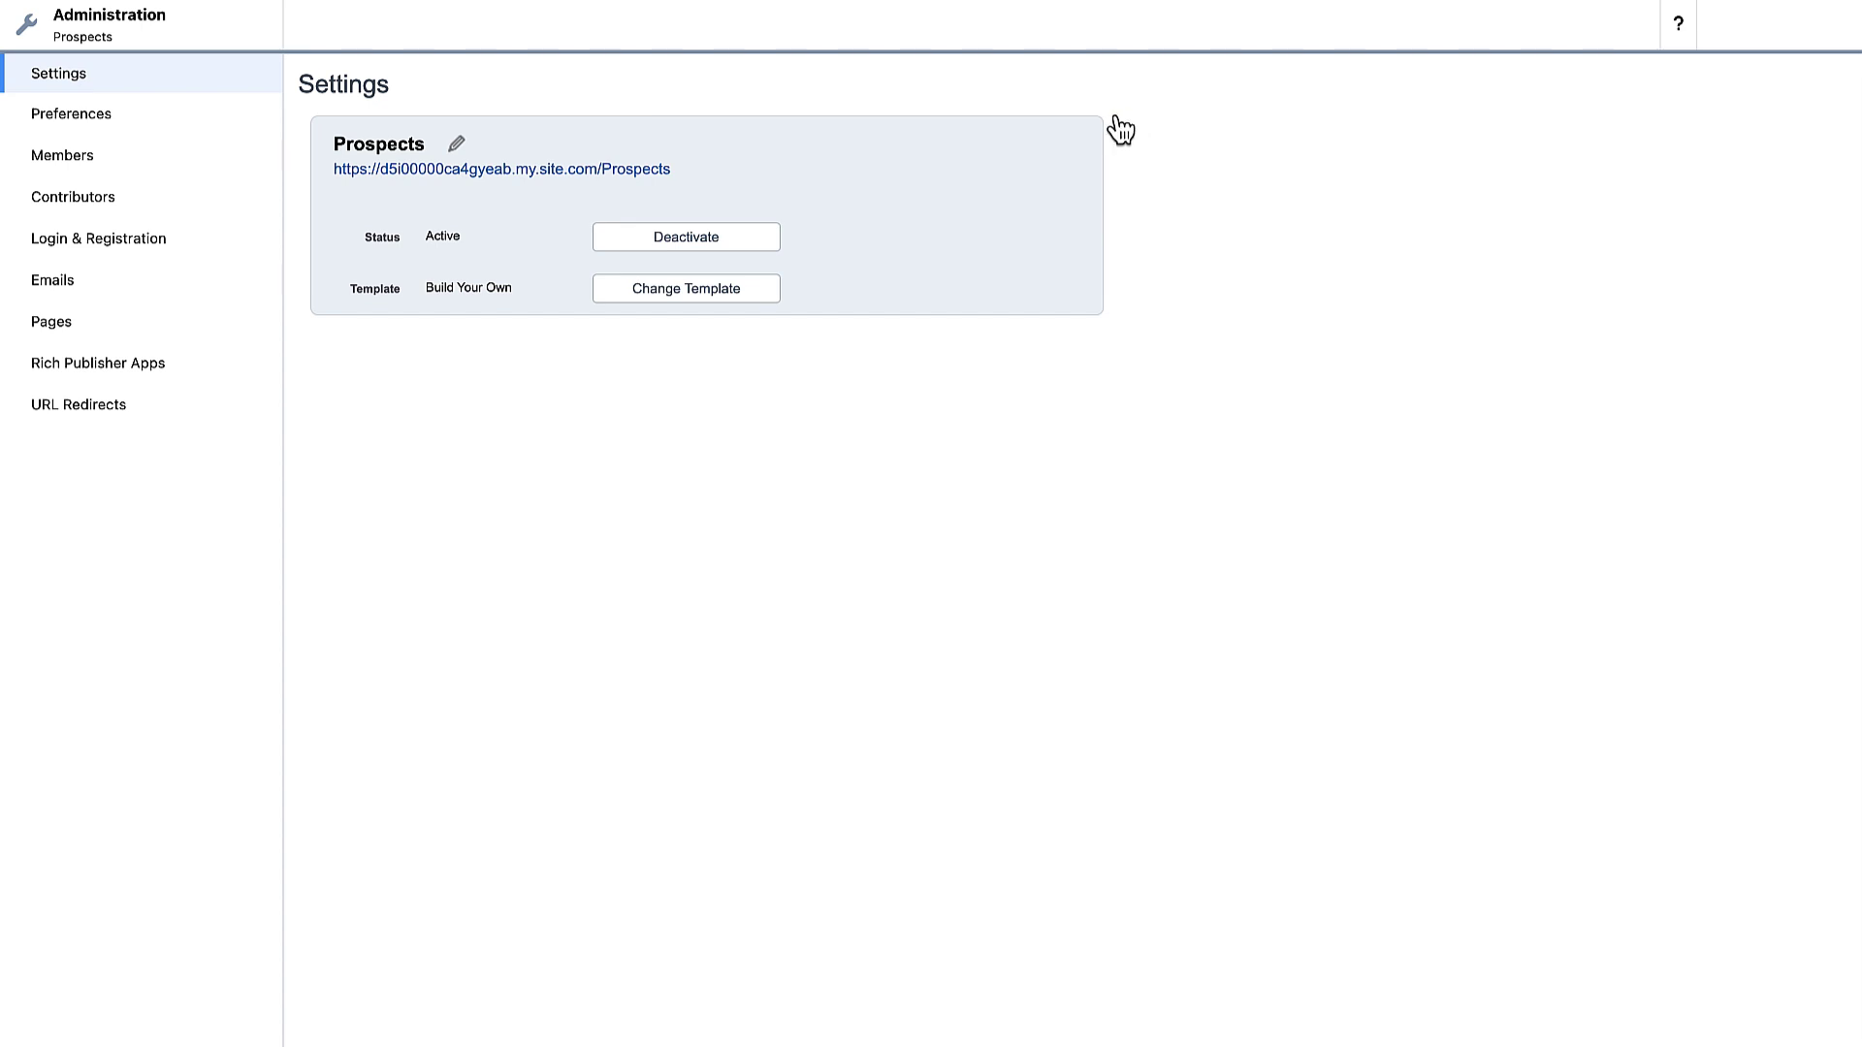
Copy the Prospects site URL from the link's context menu.
right_click(530, 170)
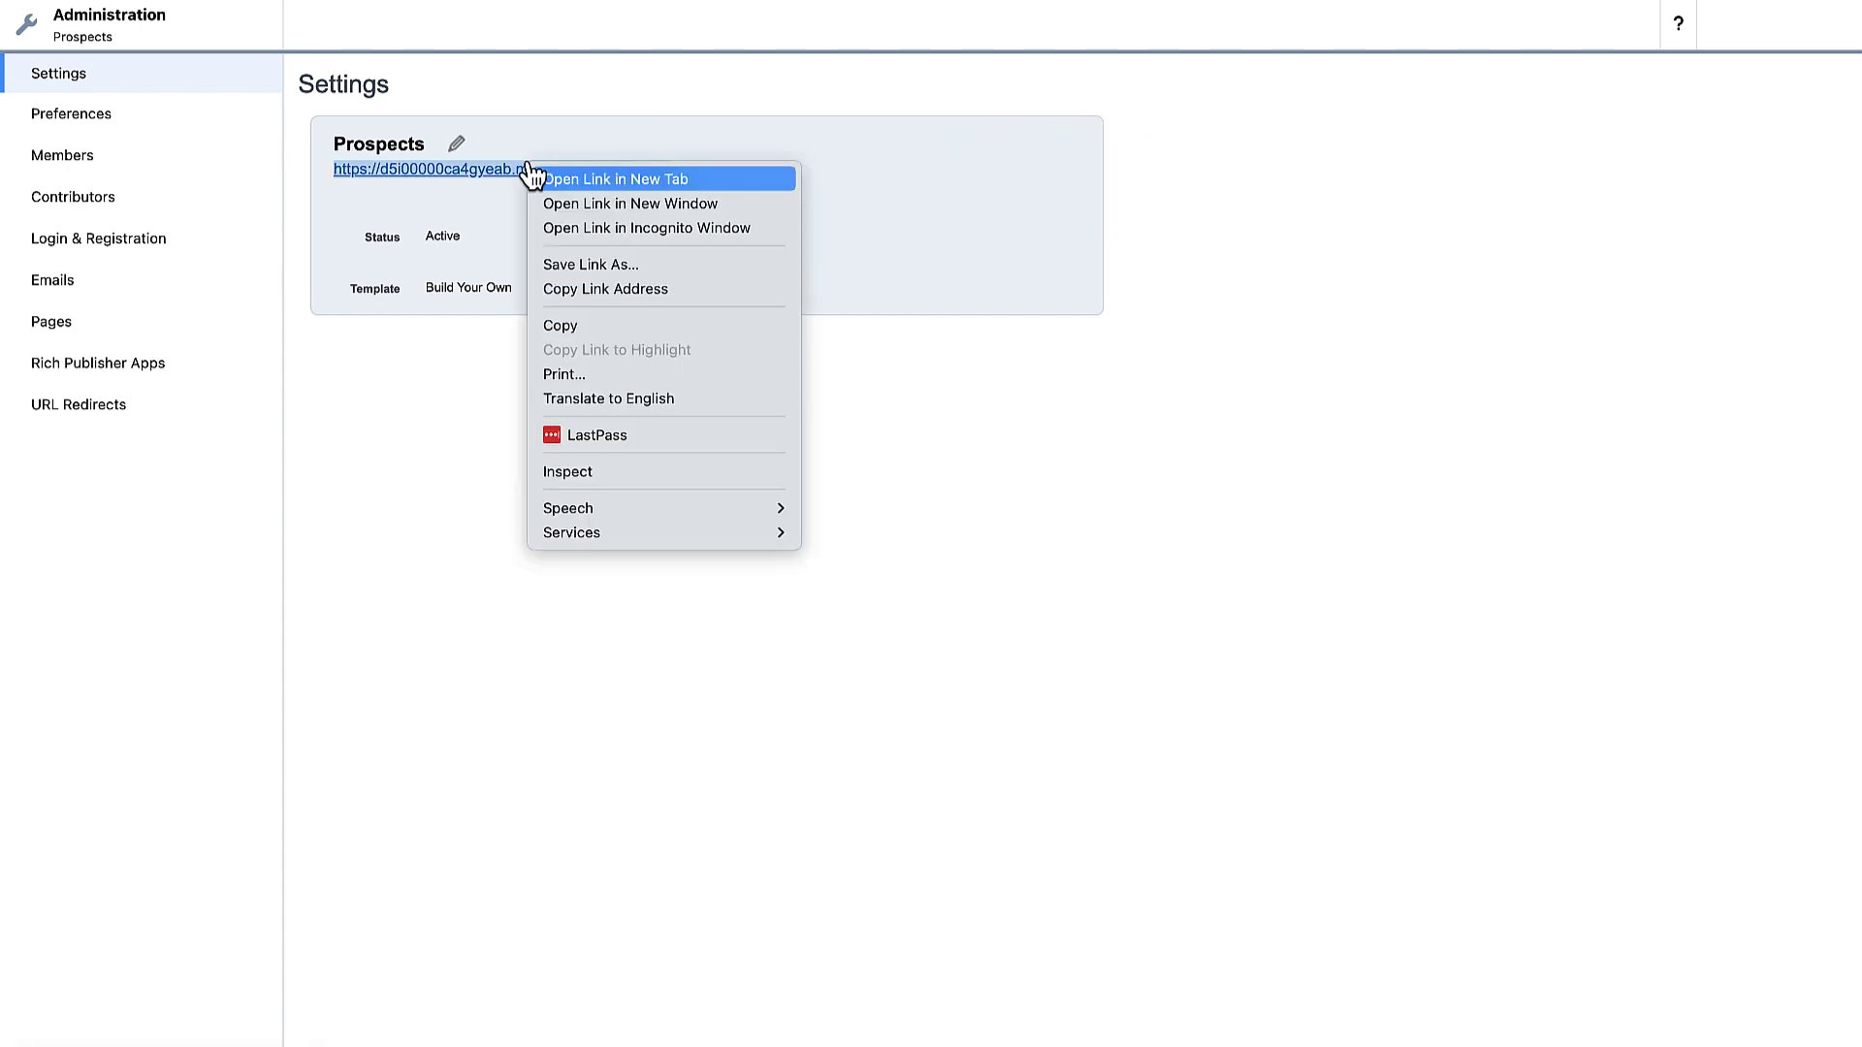
click(603, 326)
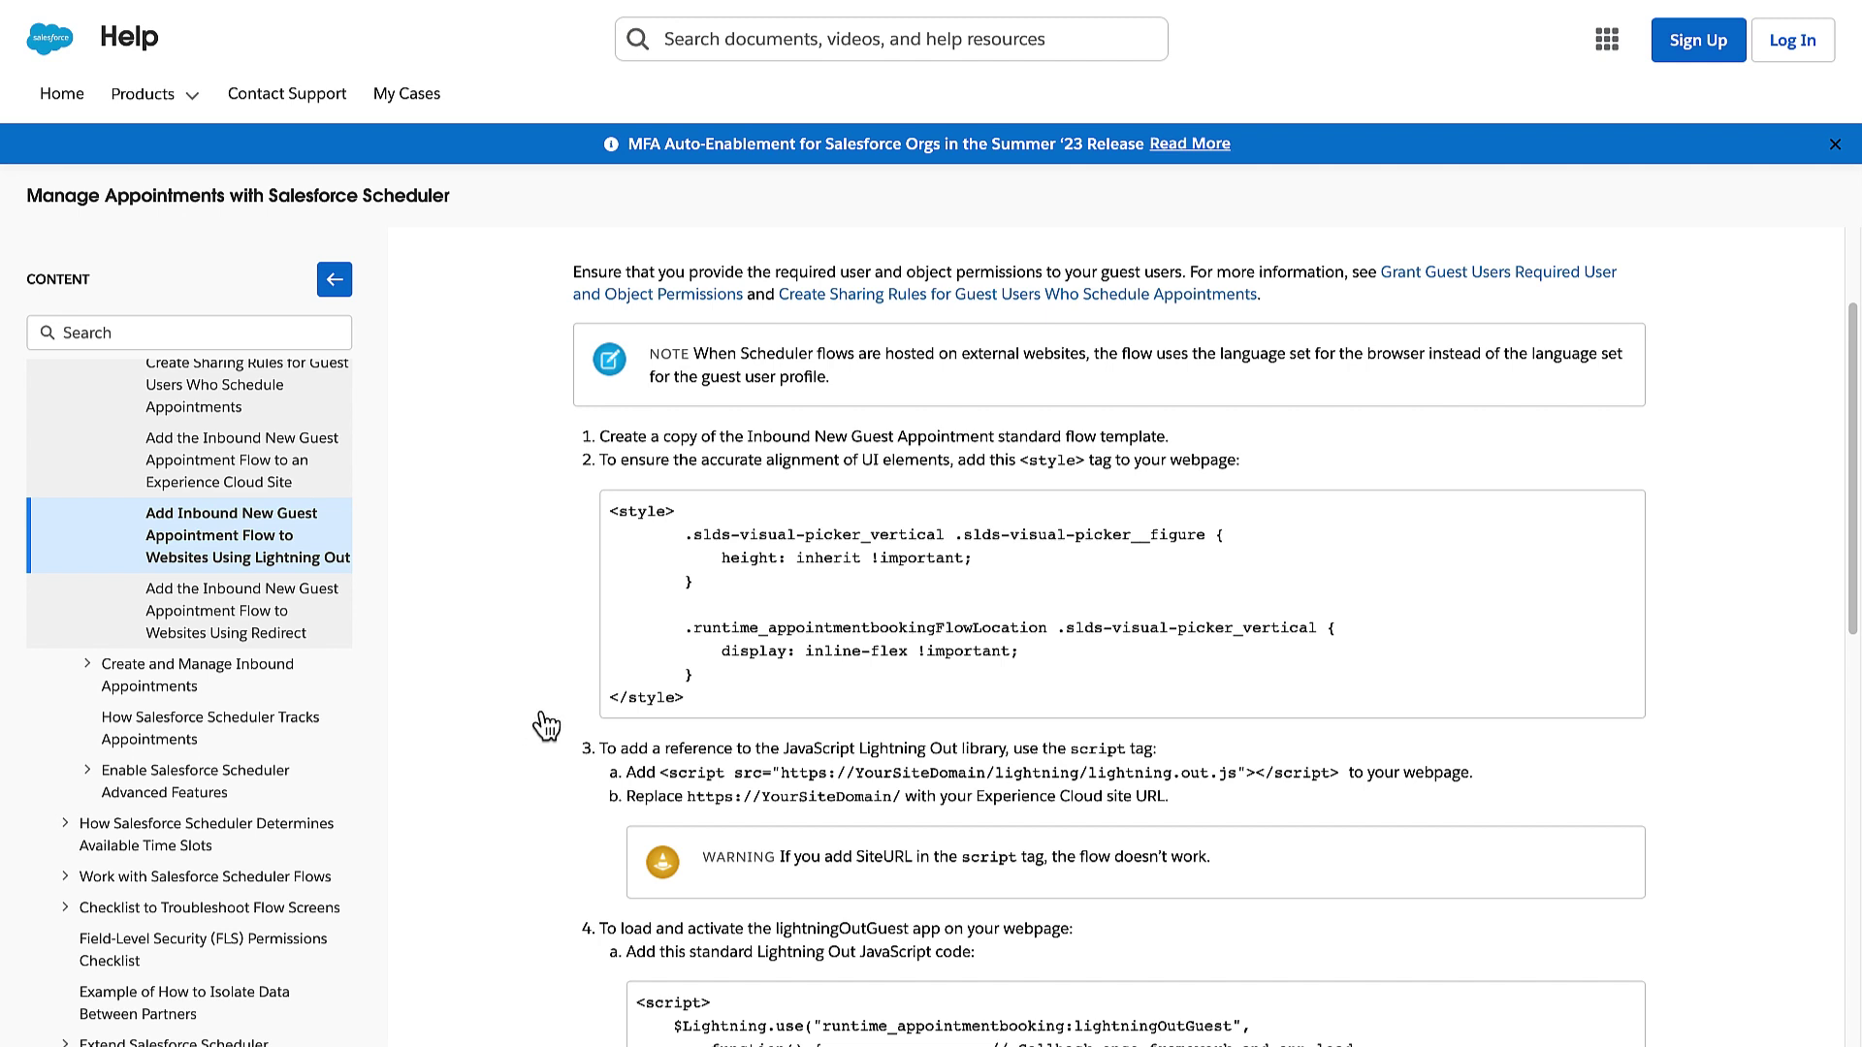
Copy the alignment <style> block from the help page into index.html.
drag(609, 506, 688, 696)
key(super+c)
key(ctrl+Tab)
key(super+v)
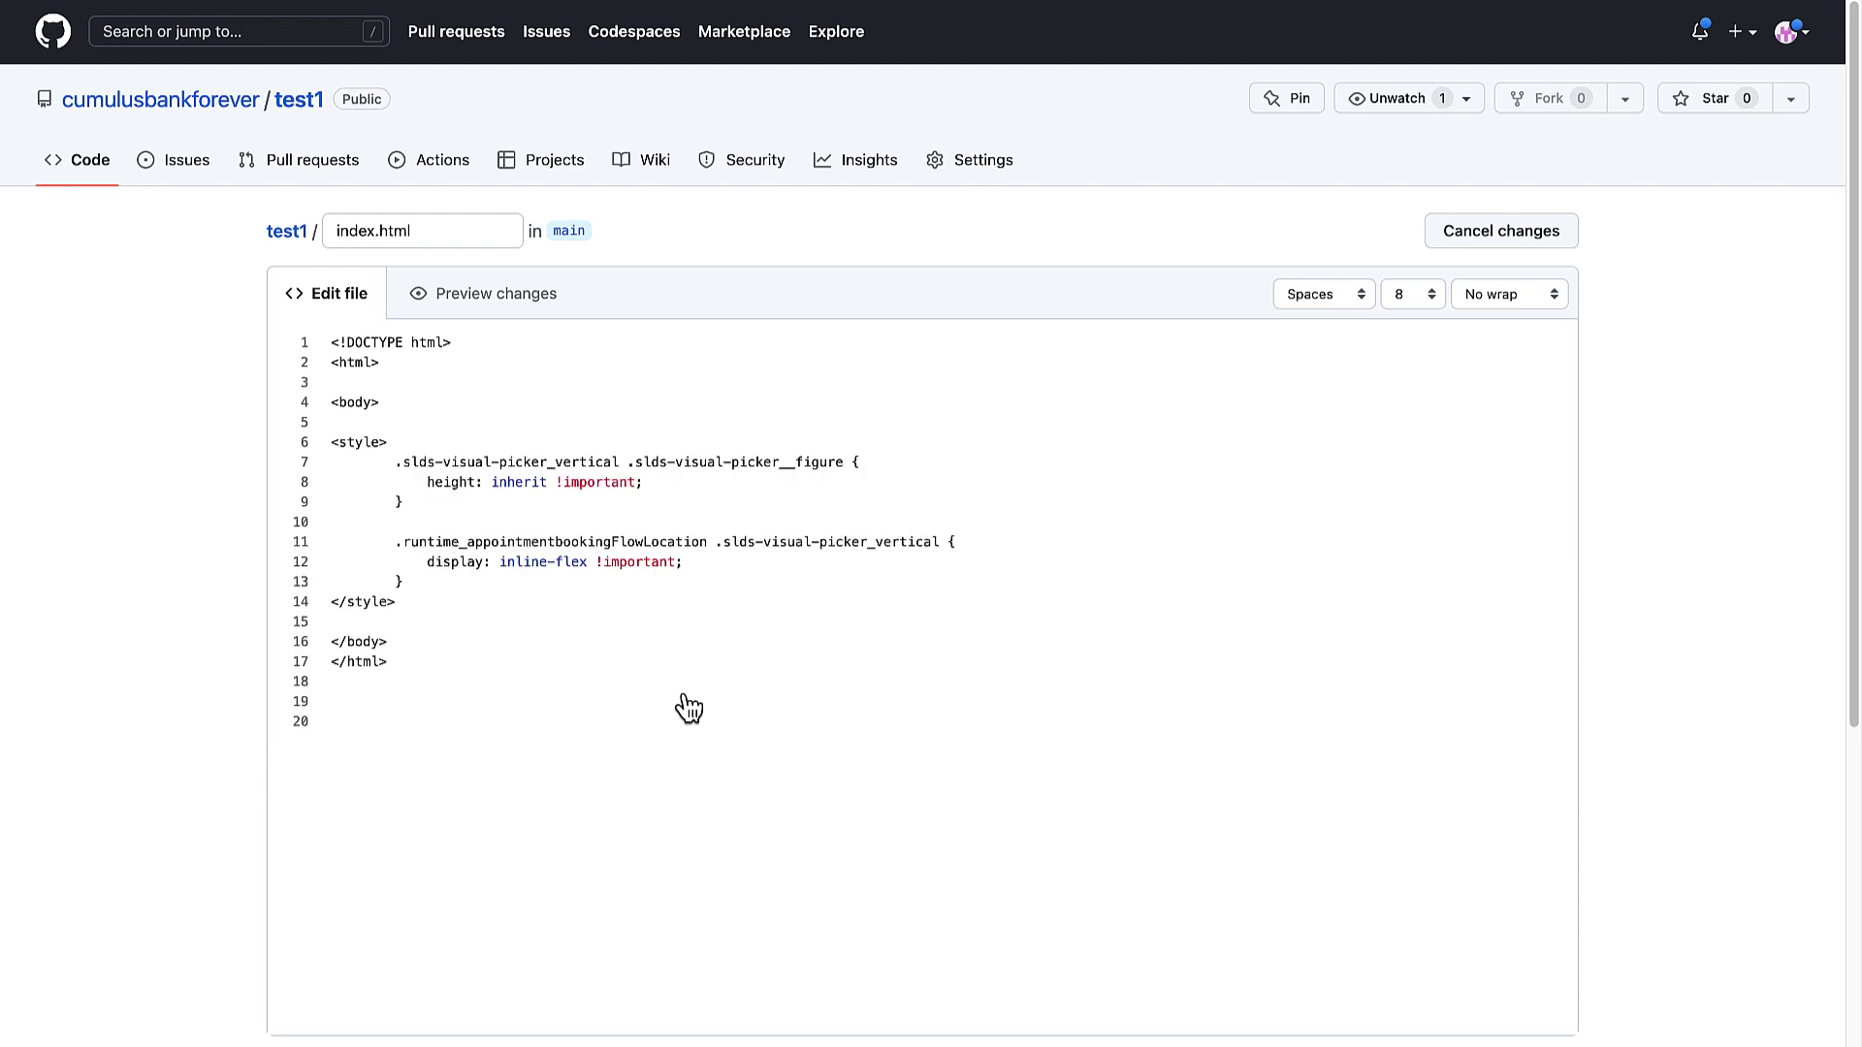
Add the lightning.out.js script tag and the Lightning.use startup script to index.html.
key(Return)
key(Return)
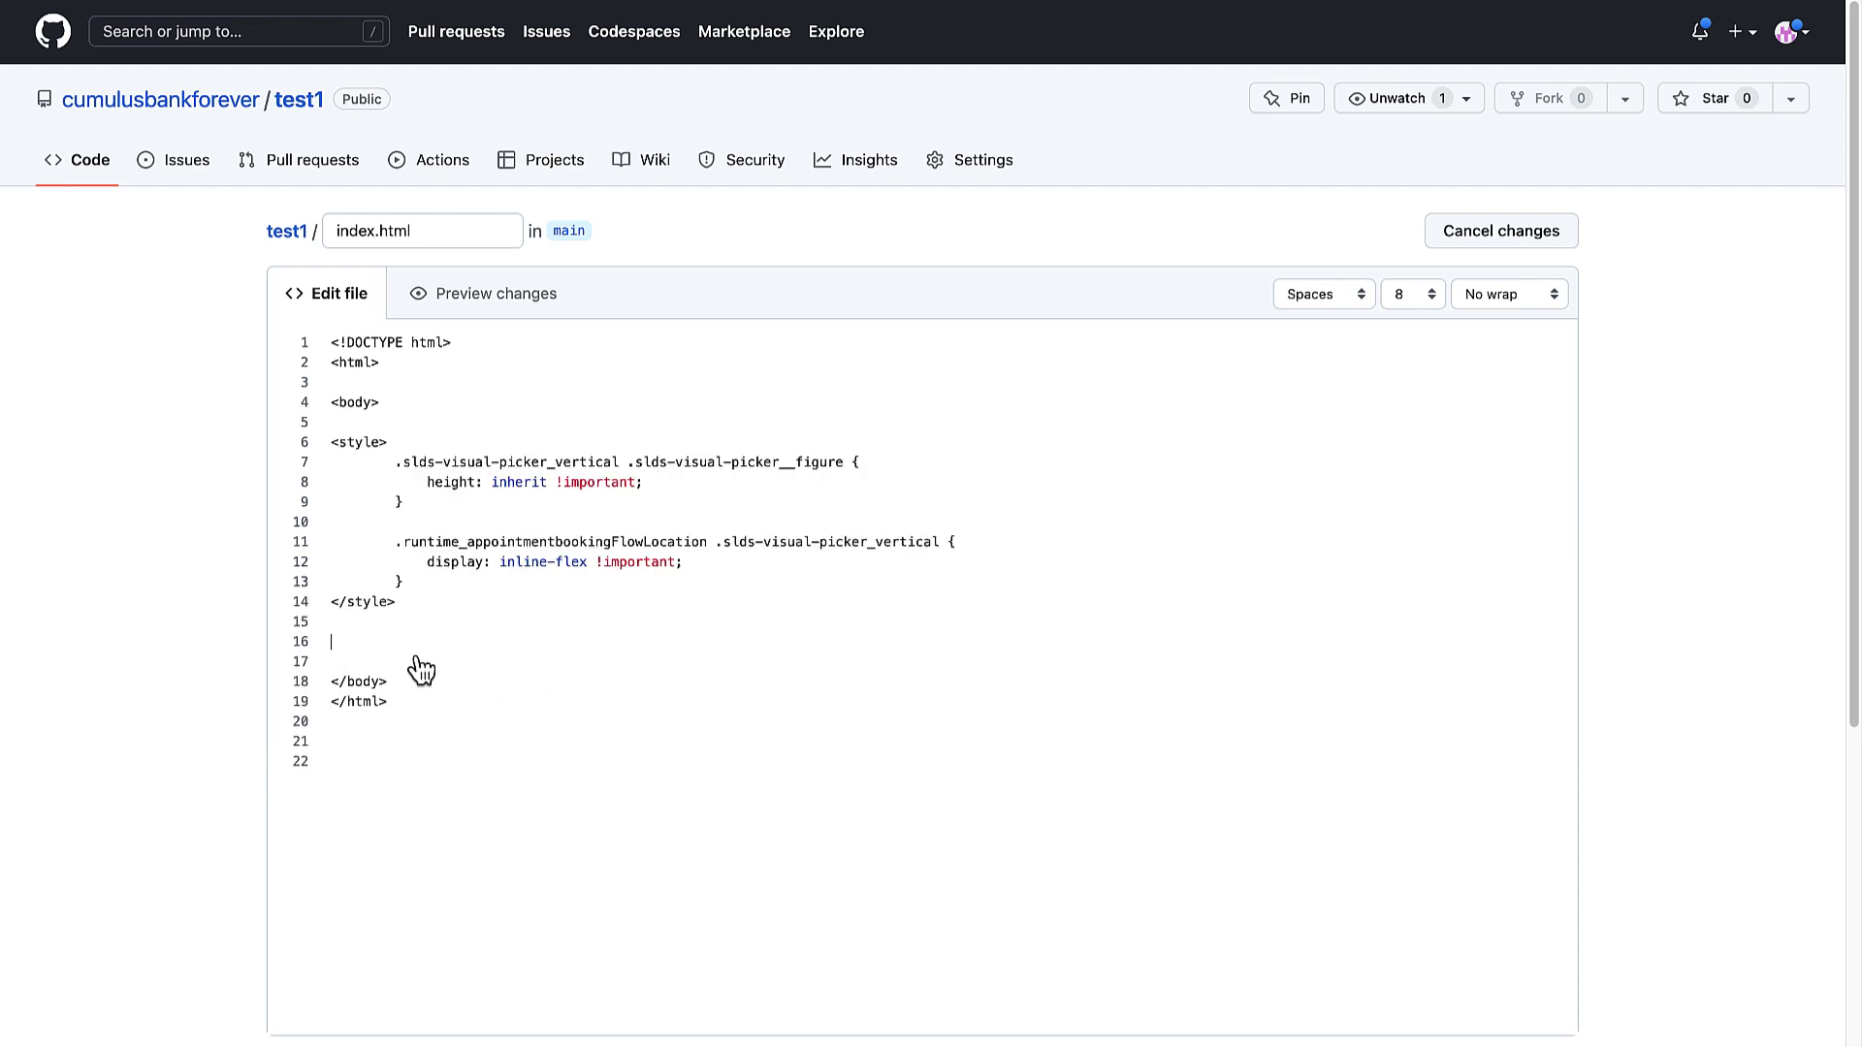
key(super+v)
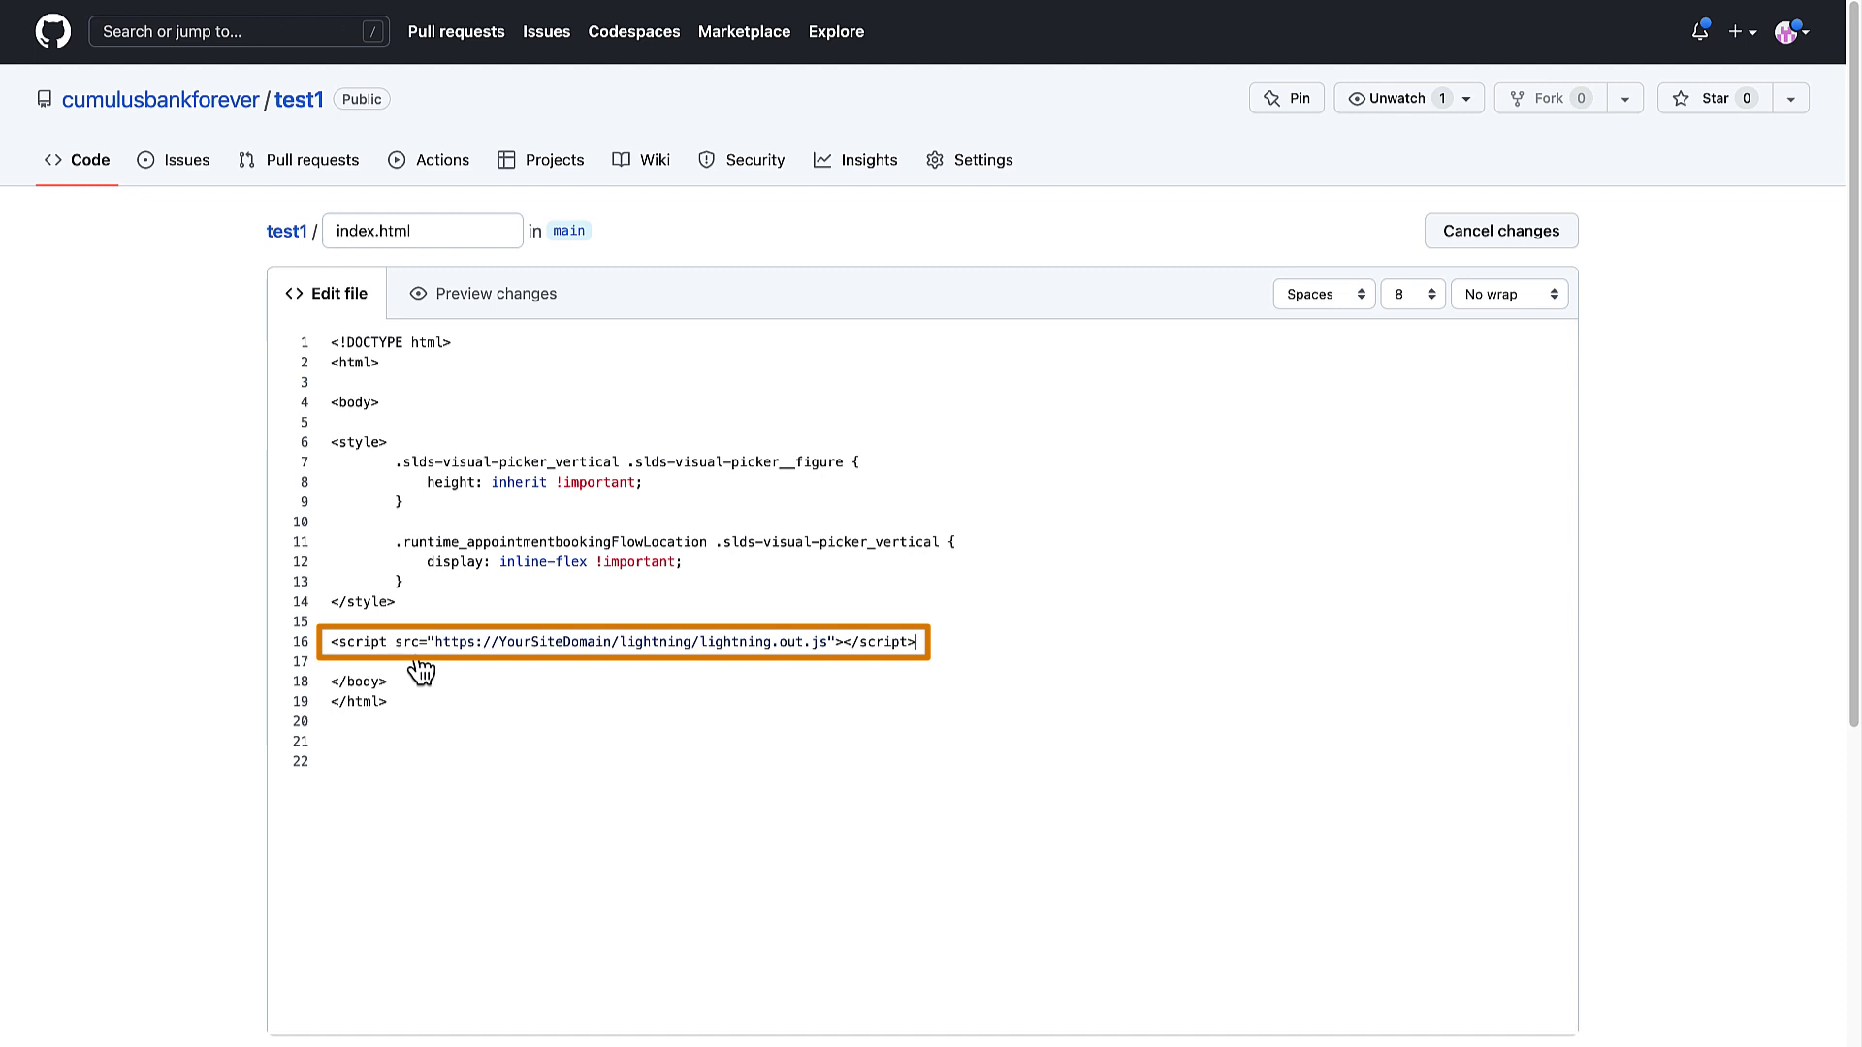
key(Return)
key(Return)
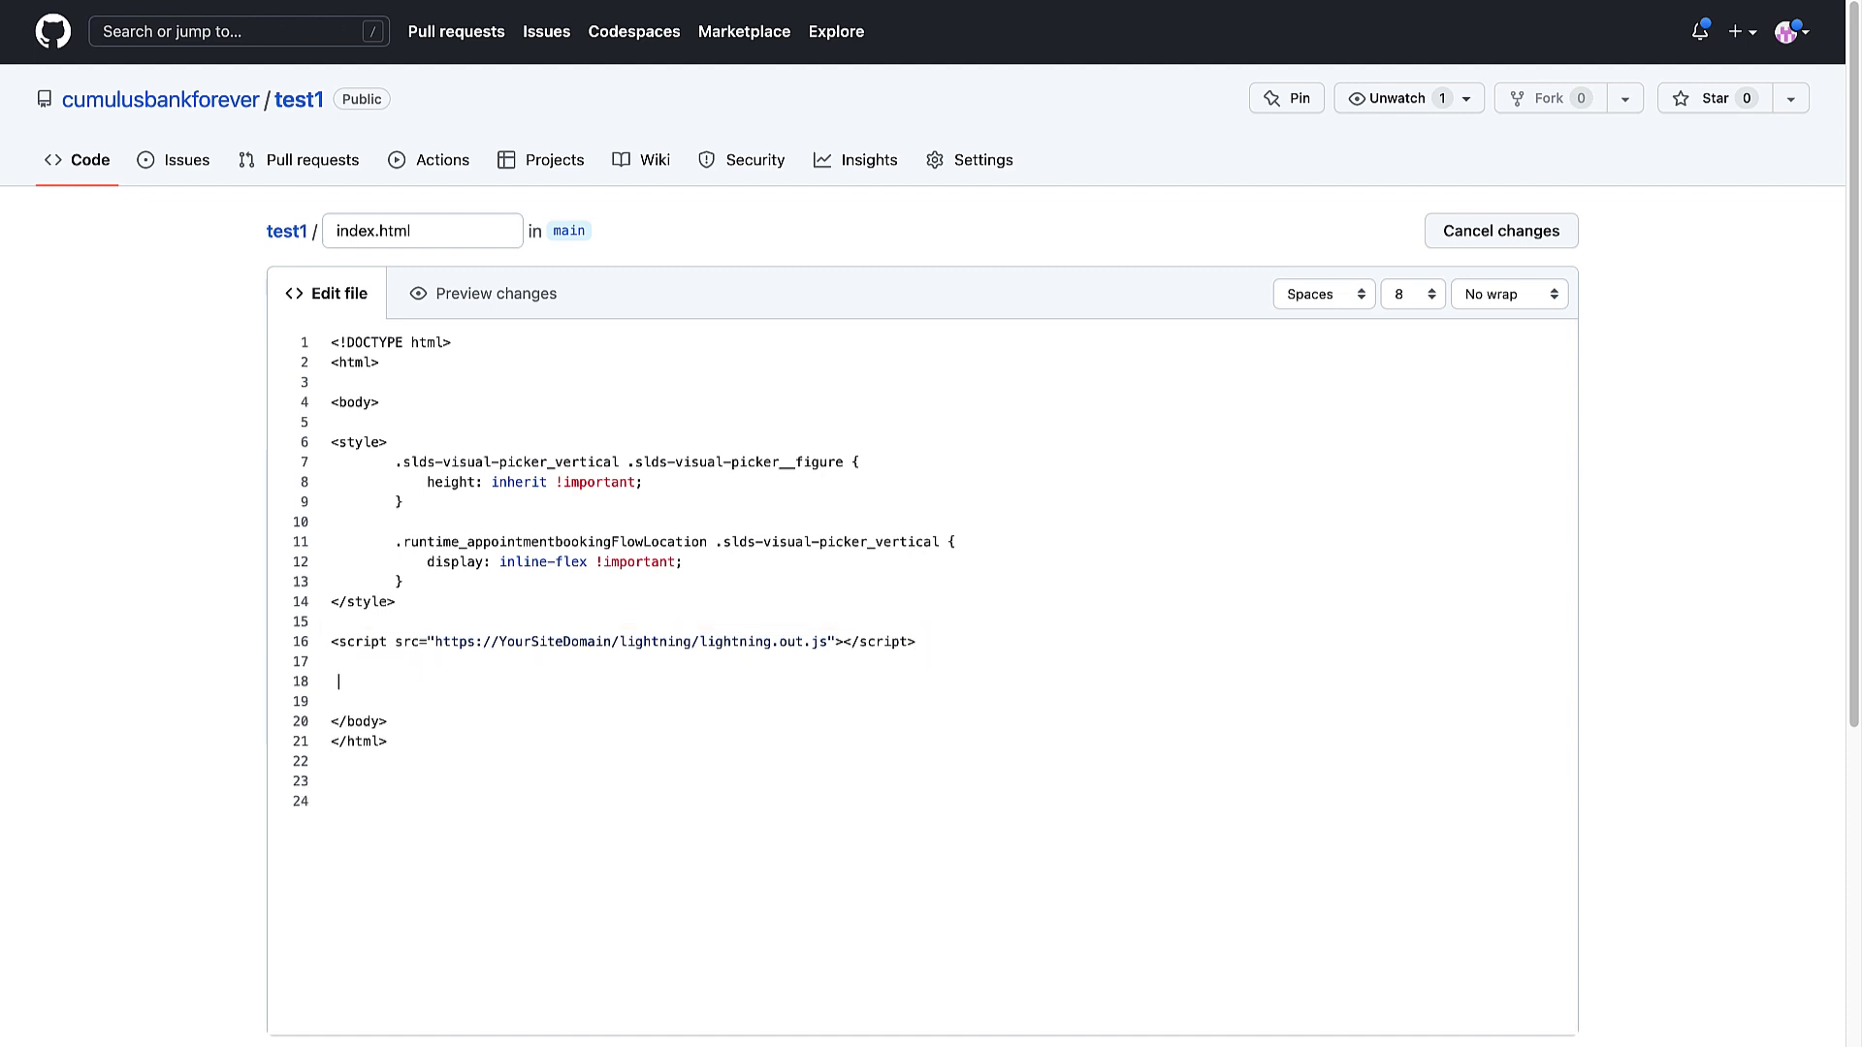
key(super+v)
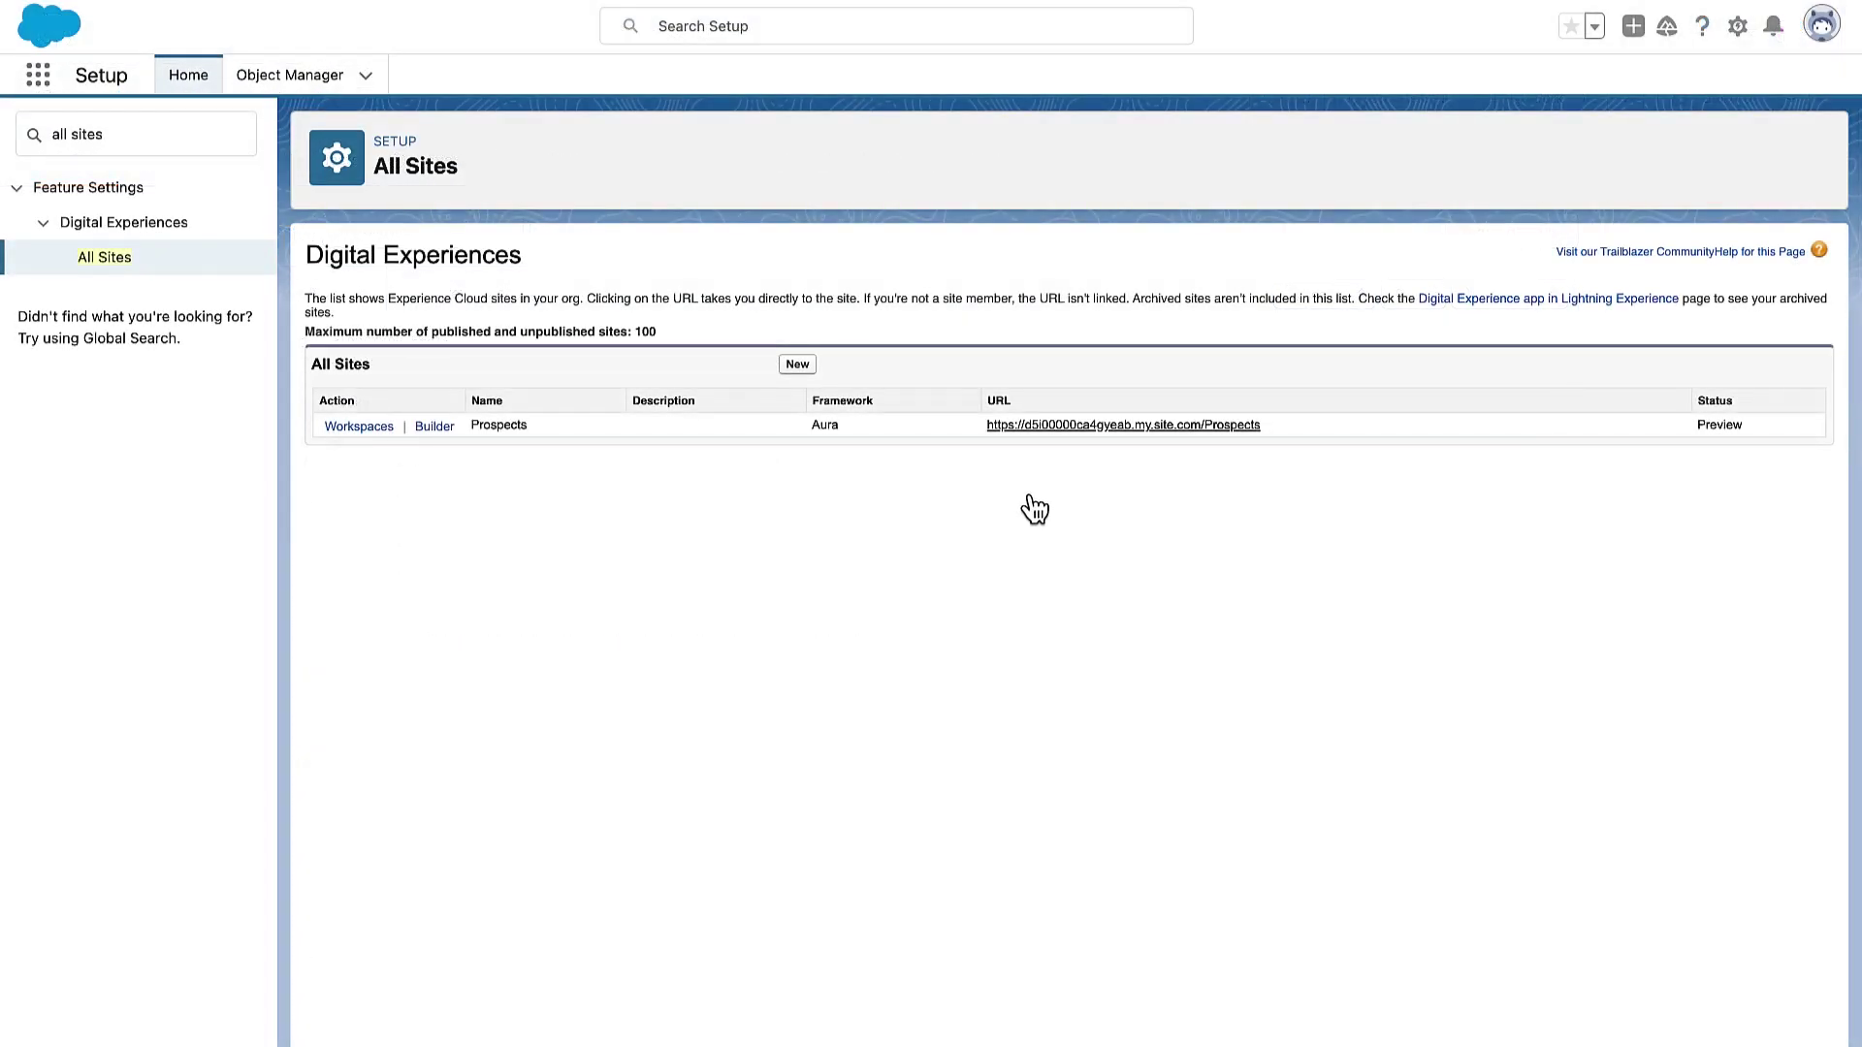
Replace the YourSiteDomain placeholders on lines 16 and 29 with the copied Prospects site URL.
right_click(1055, 426)
click(1086, 584)
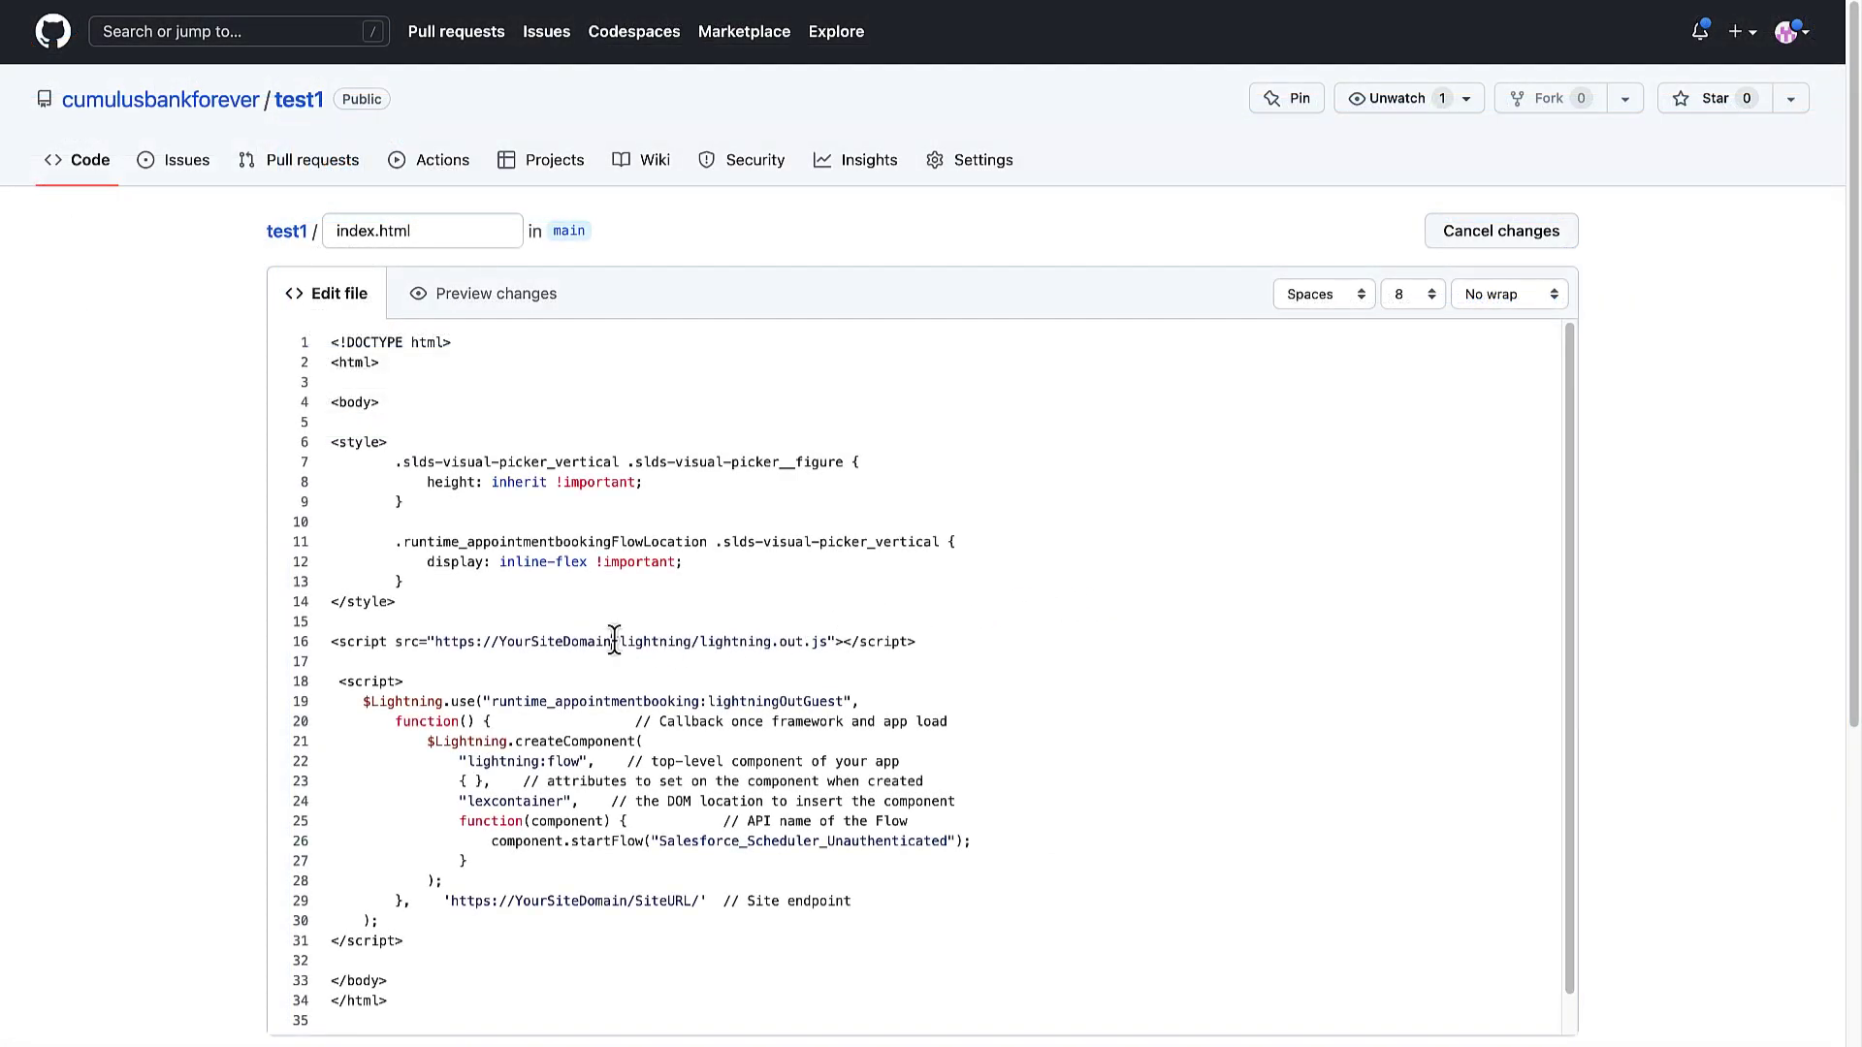
drag(614, 641, 435, 642)
key(ctrl+v)
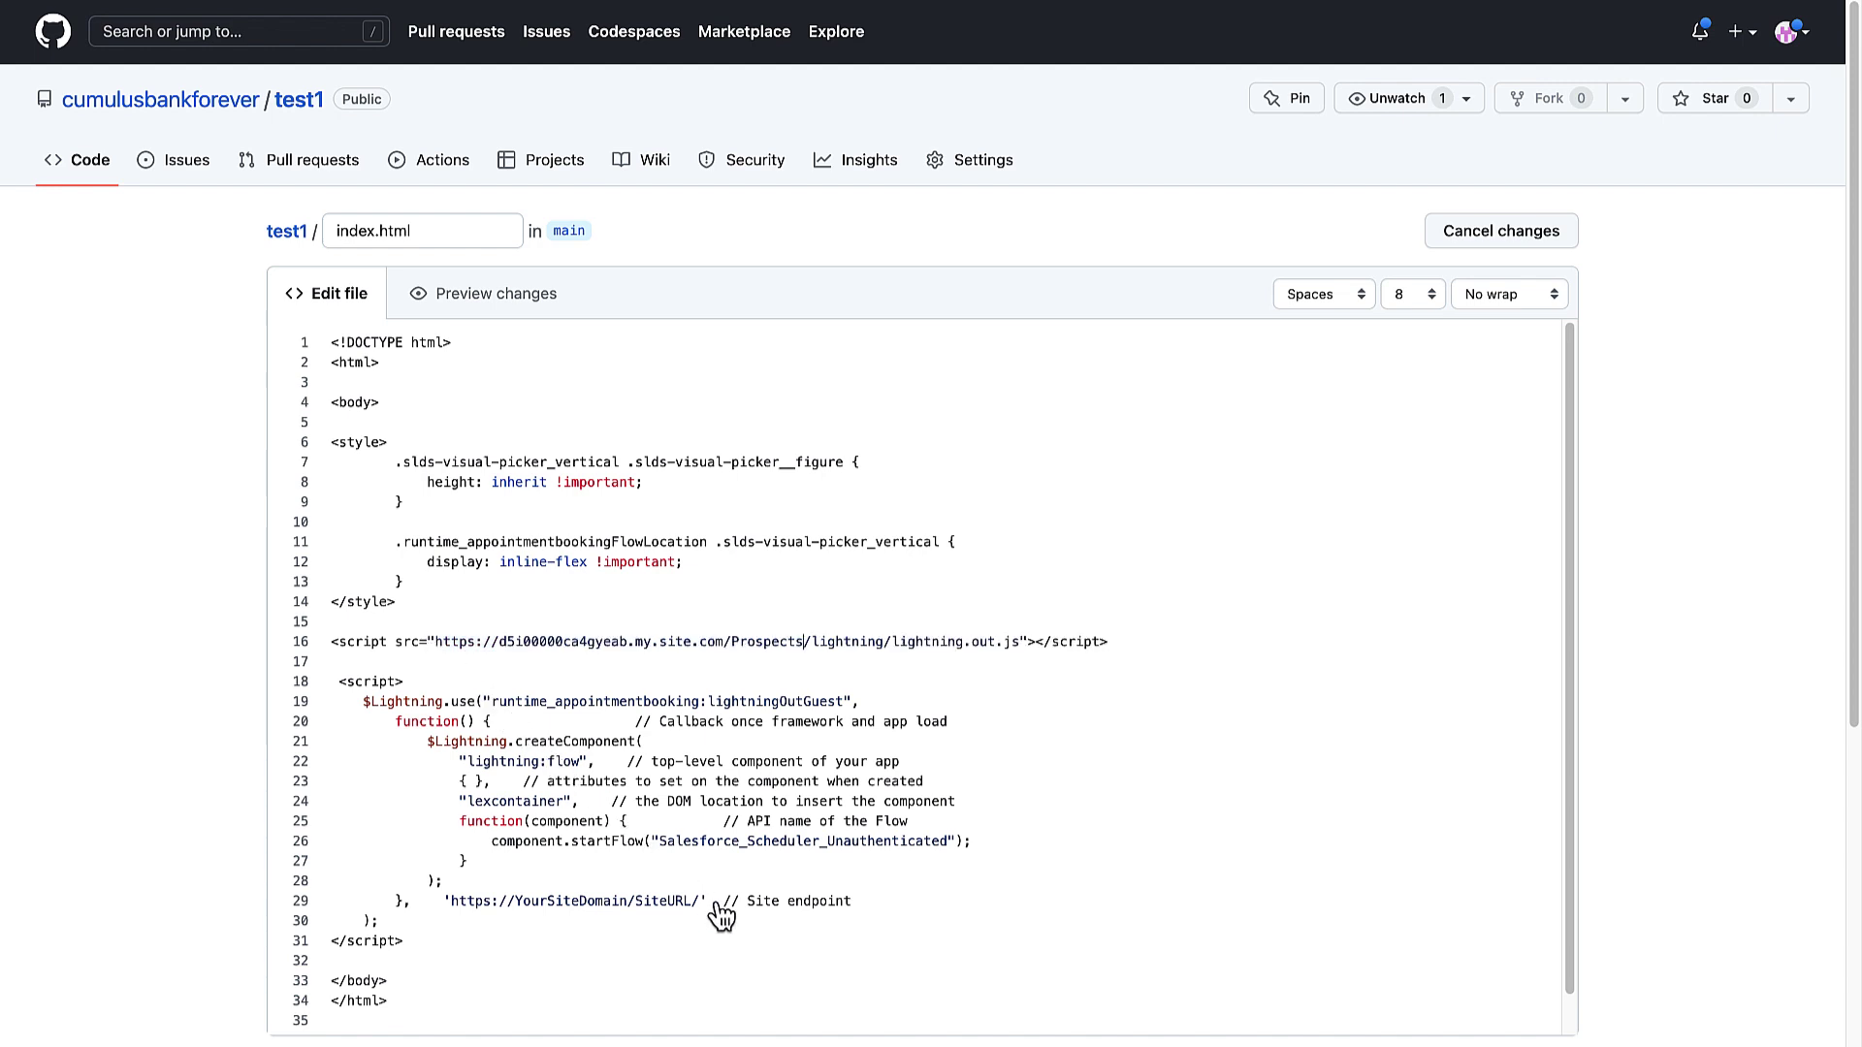
drag(700, 902, 452, 901)
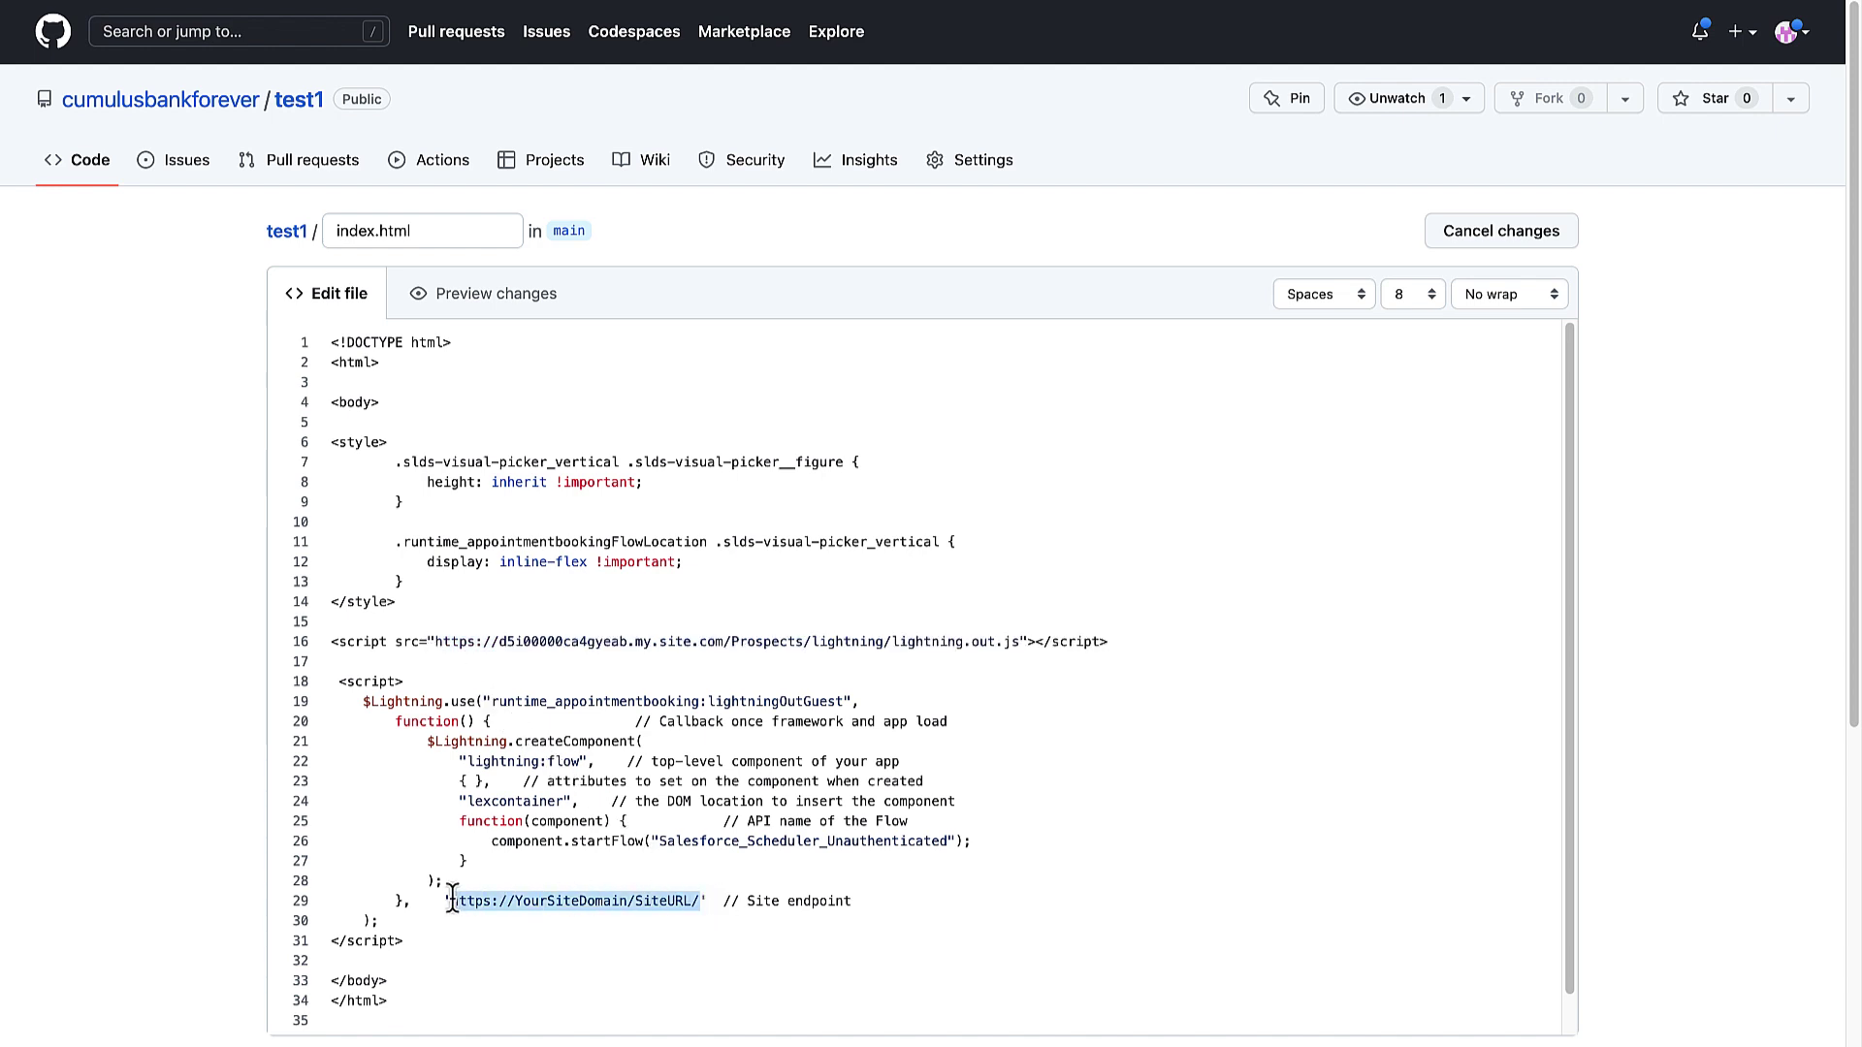
key(ctrl+v)
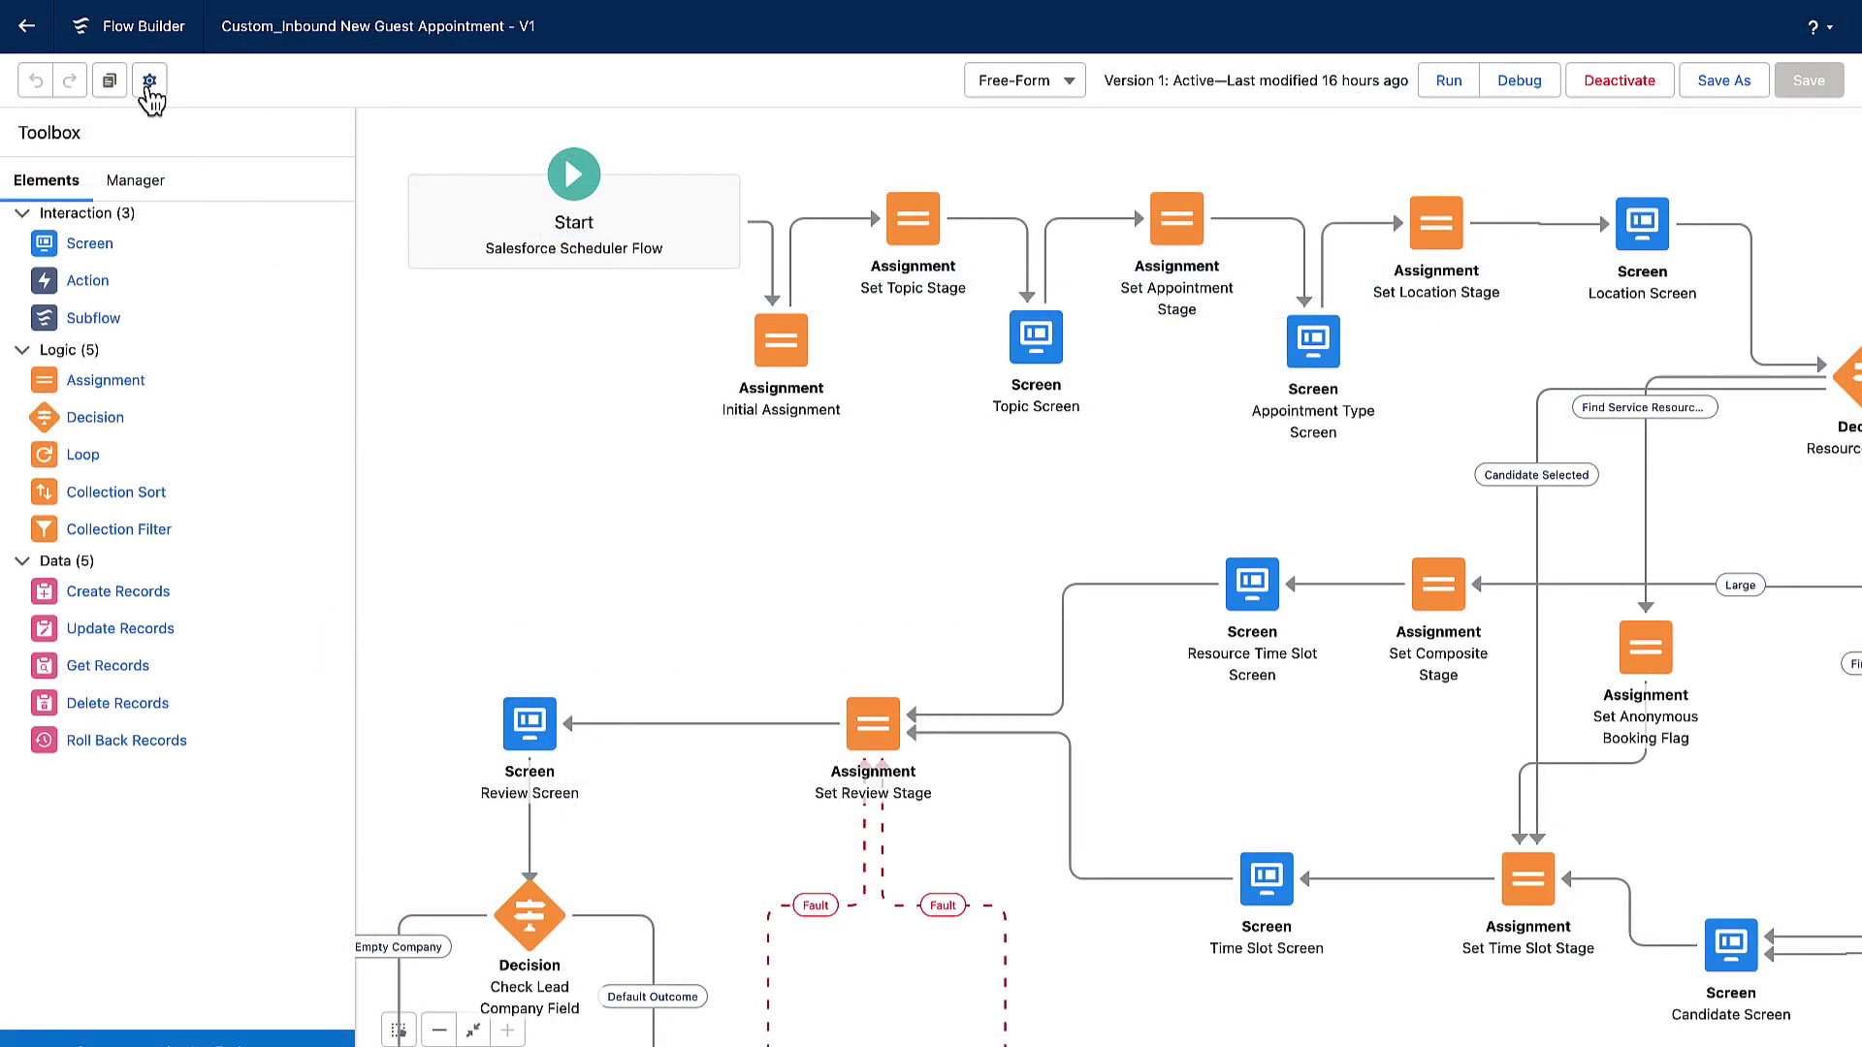
In index.html, replace line 26's flow name with Custom_Inbound_New_Guest_Appointment and add a lexcontainer div with placeholder text.
click(150, 87)
drag(1252, 465, 951, 476)
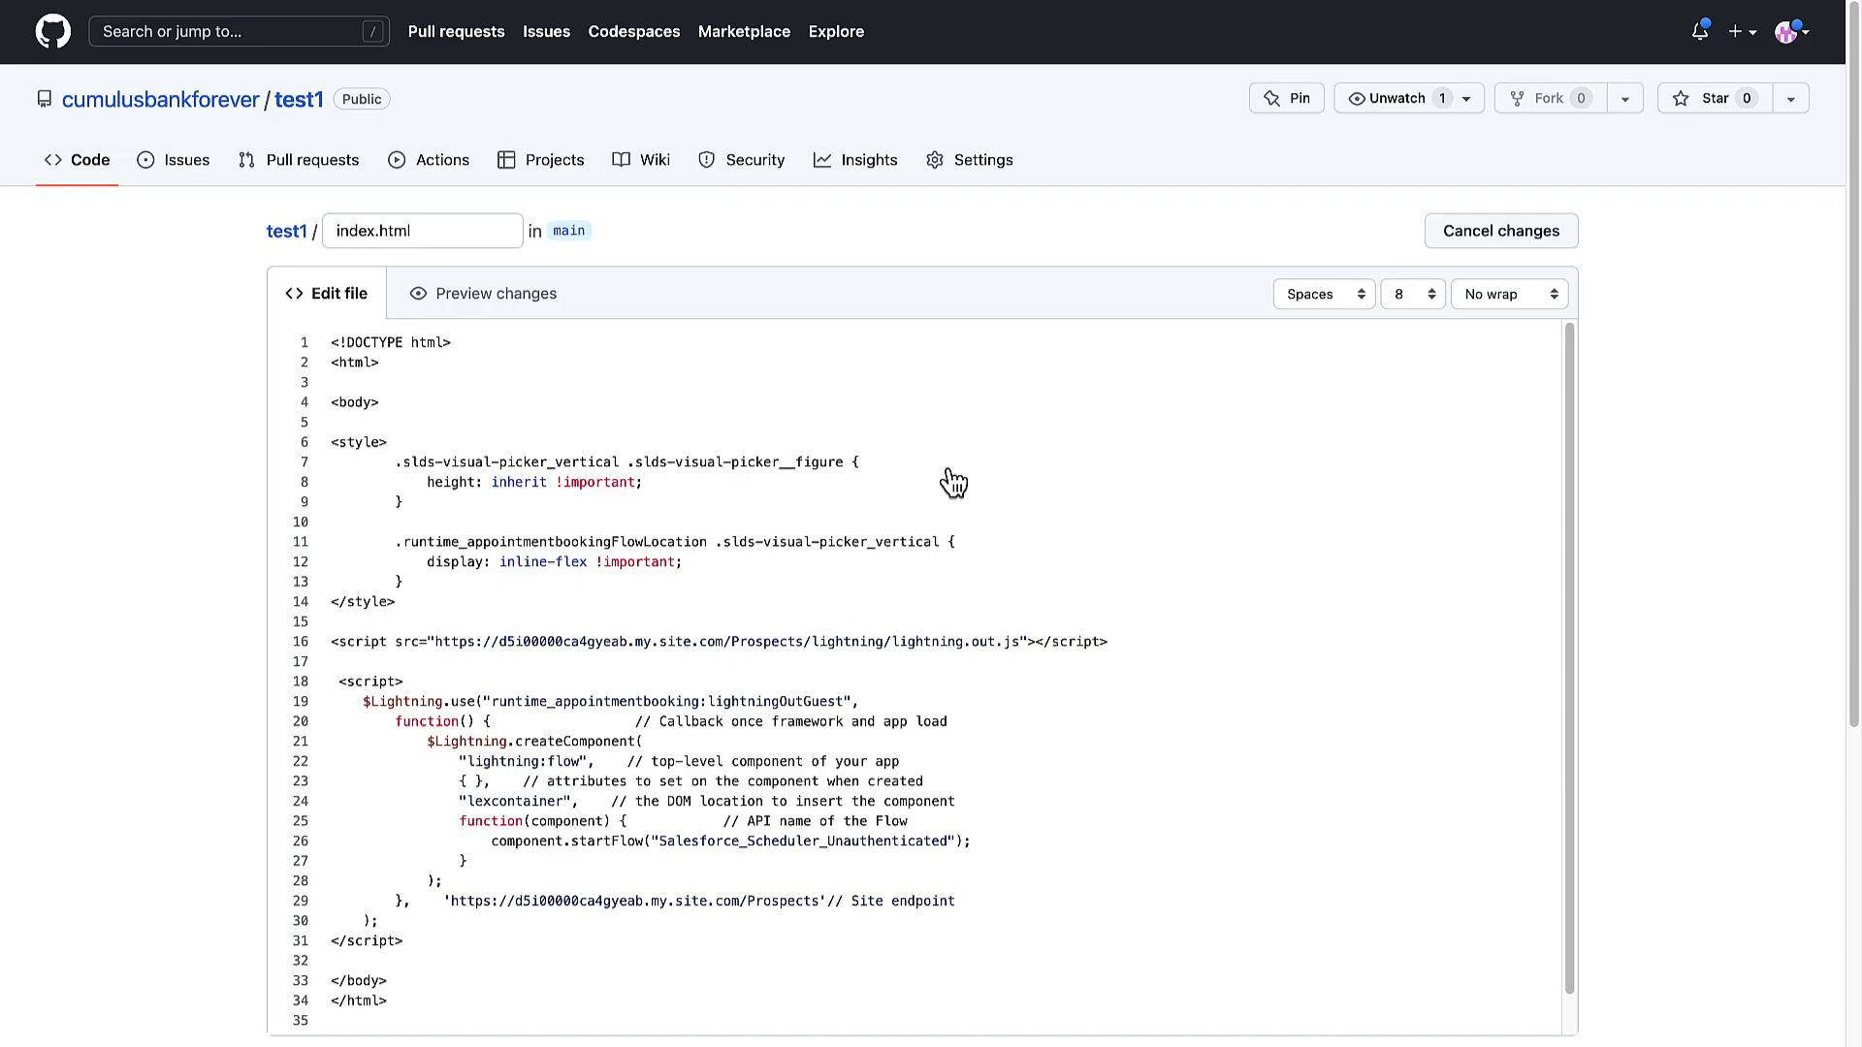
drag(658, 842, 953, 844)
key(ctrl+v)
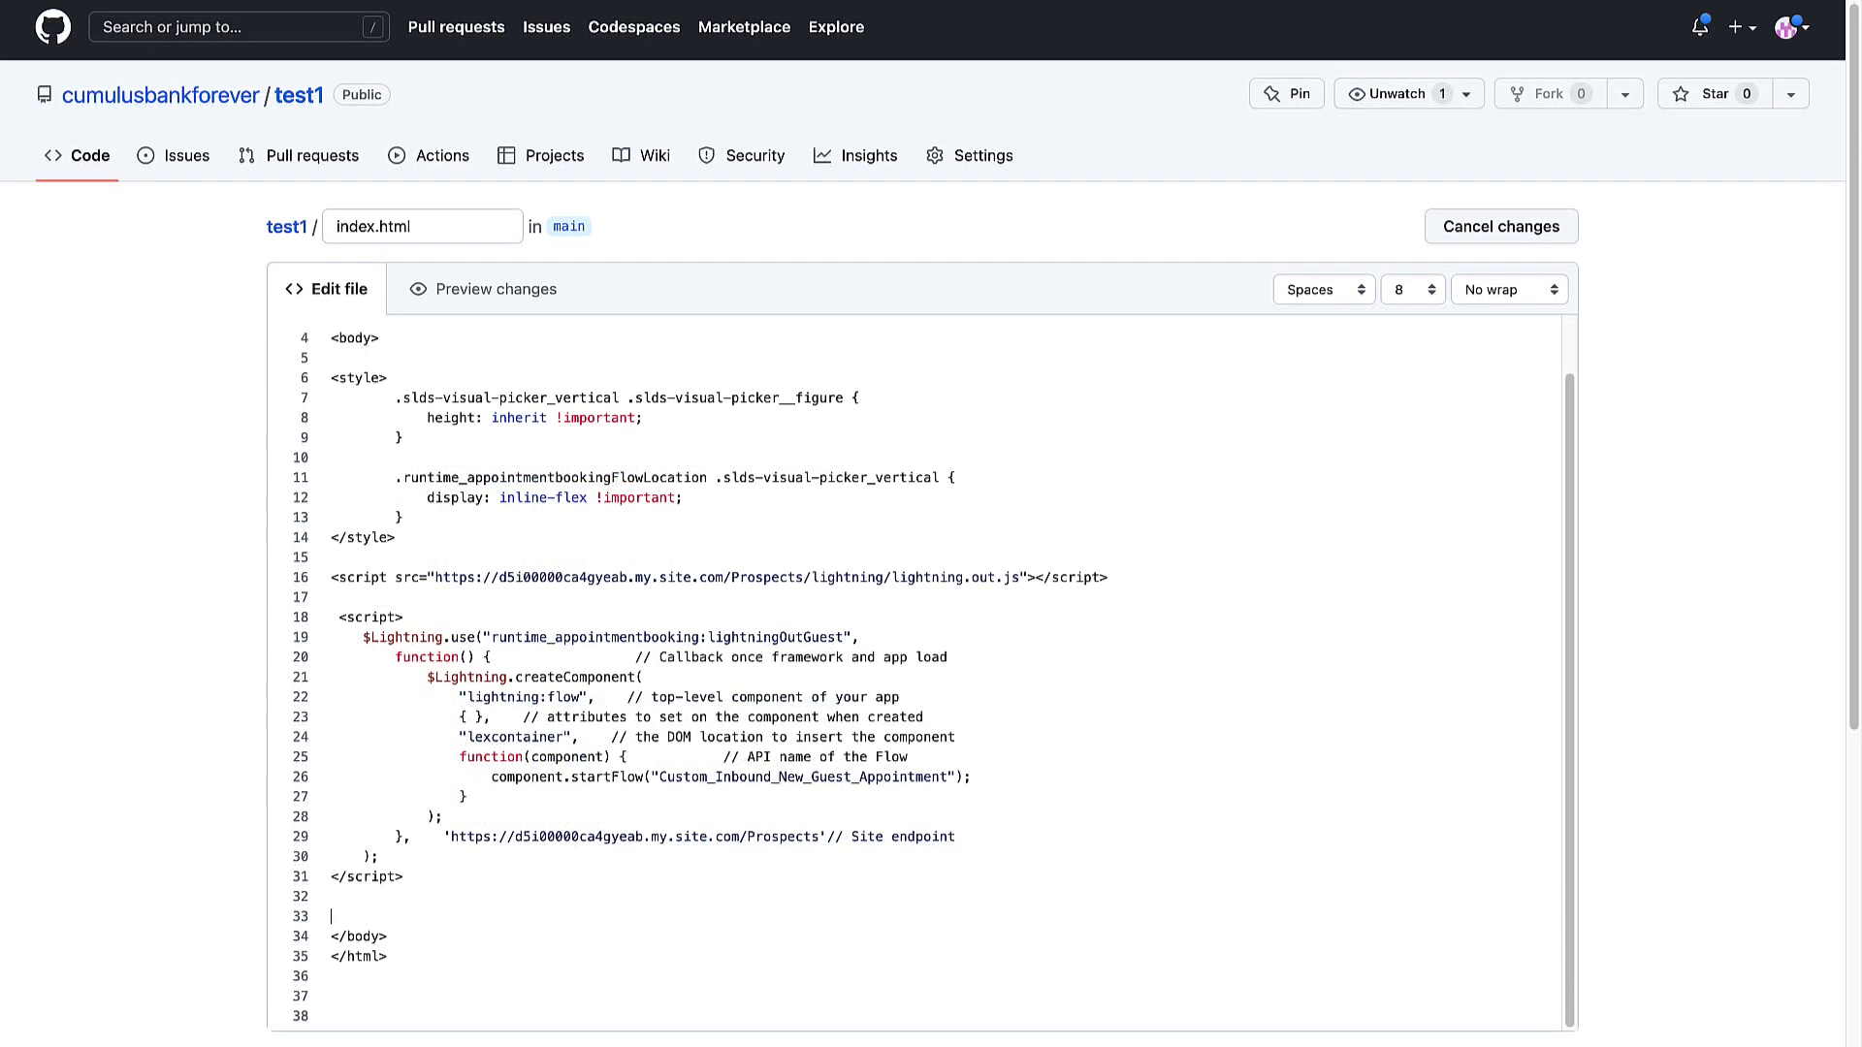
text(<div id="lexcontainer"> <p>Invoke the Lightning Component specified in the Script.</p> </div>)
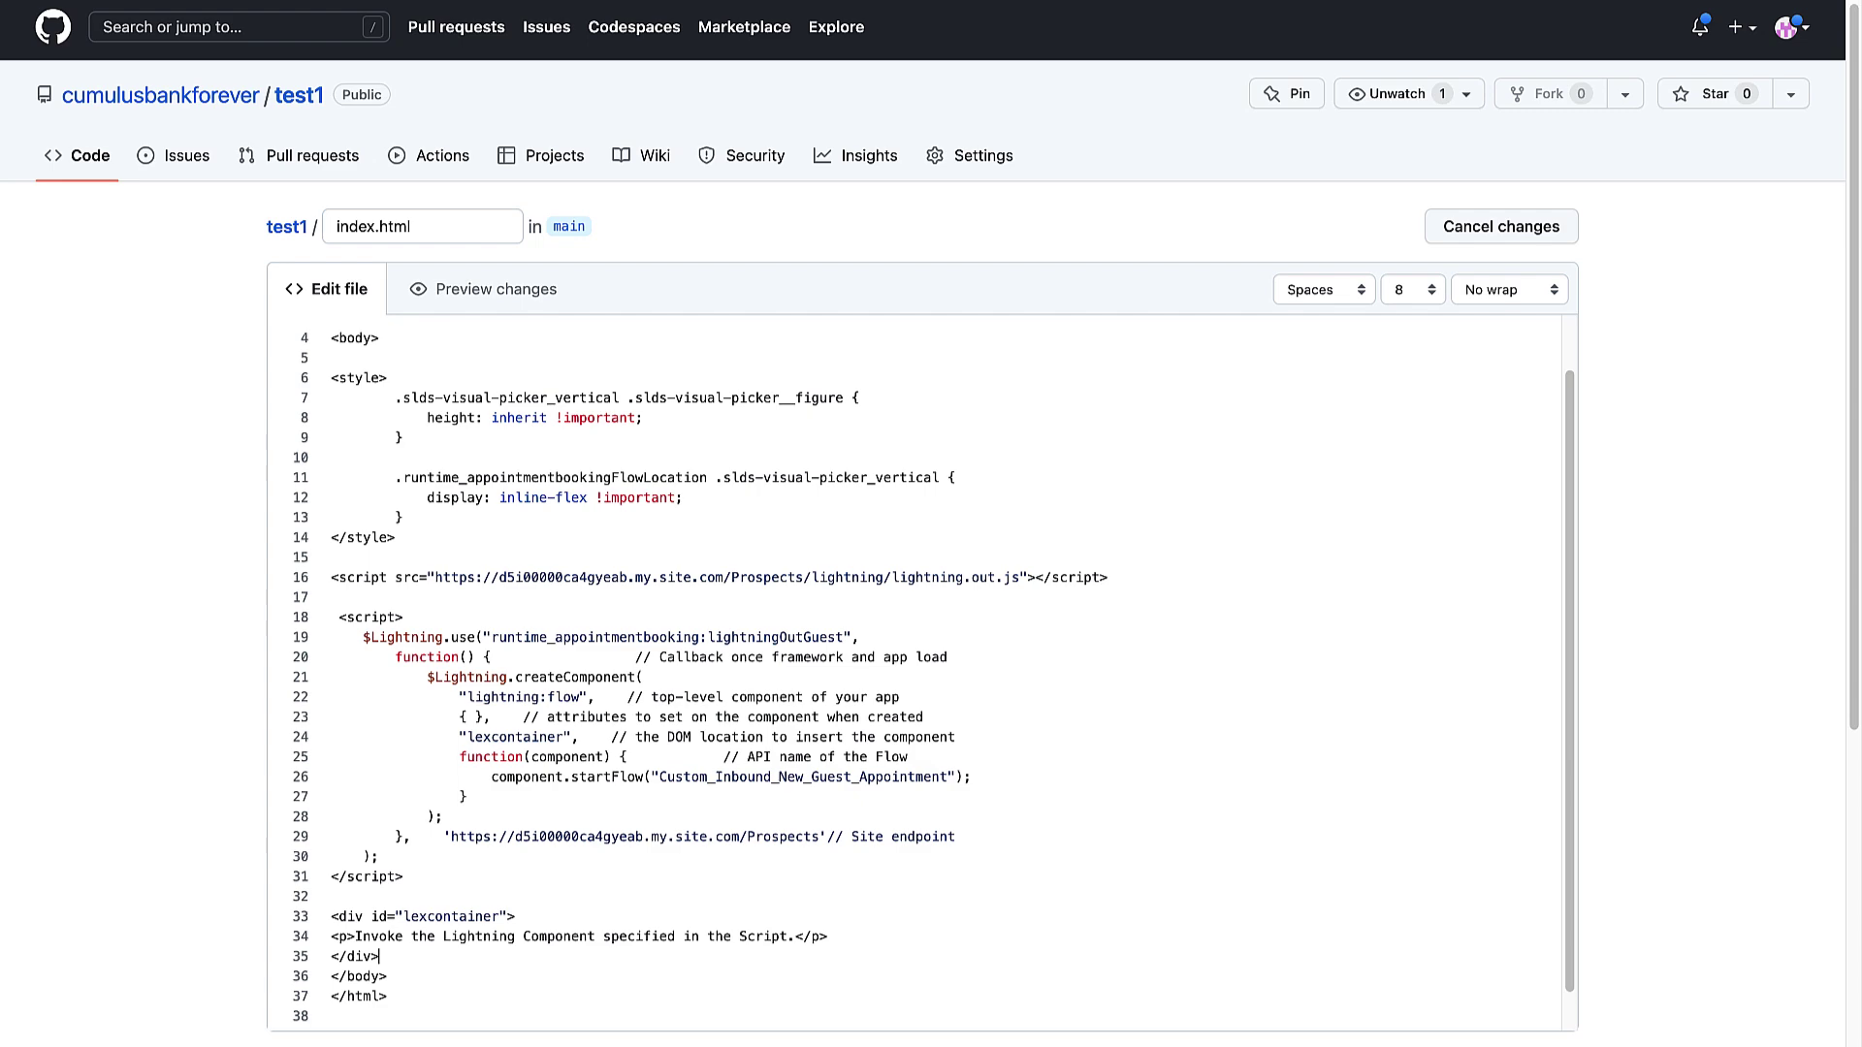
key(Return)
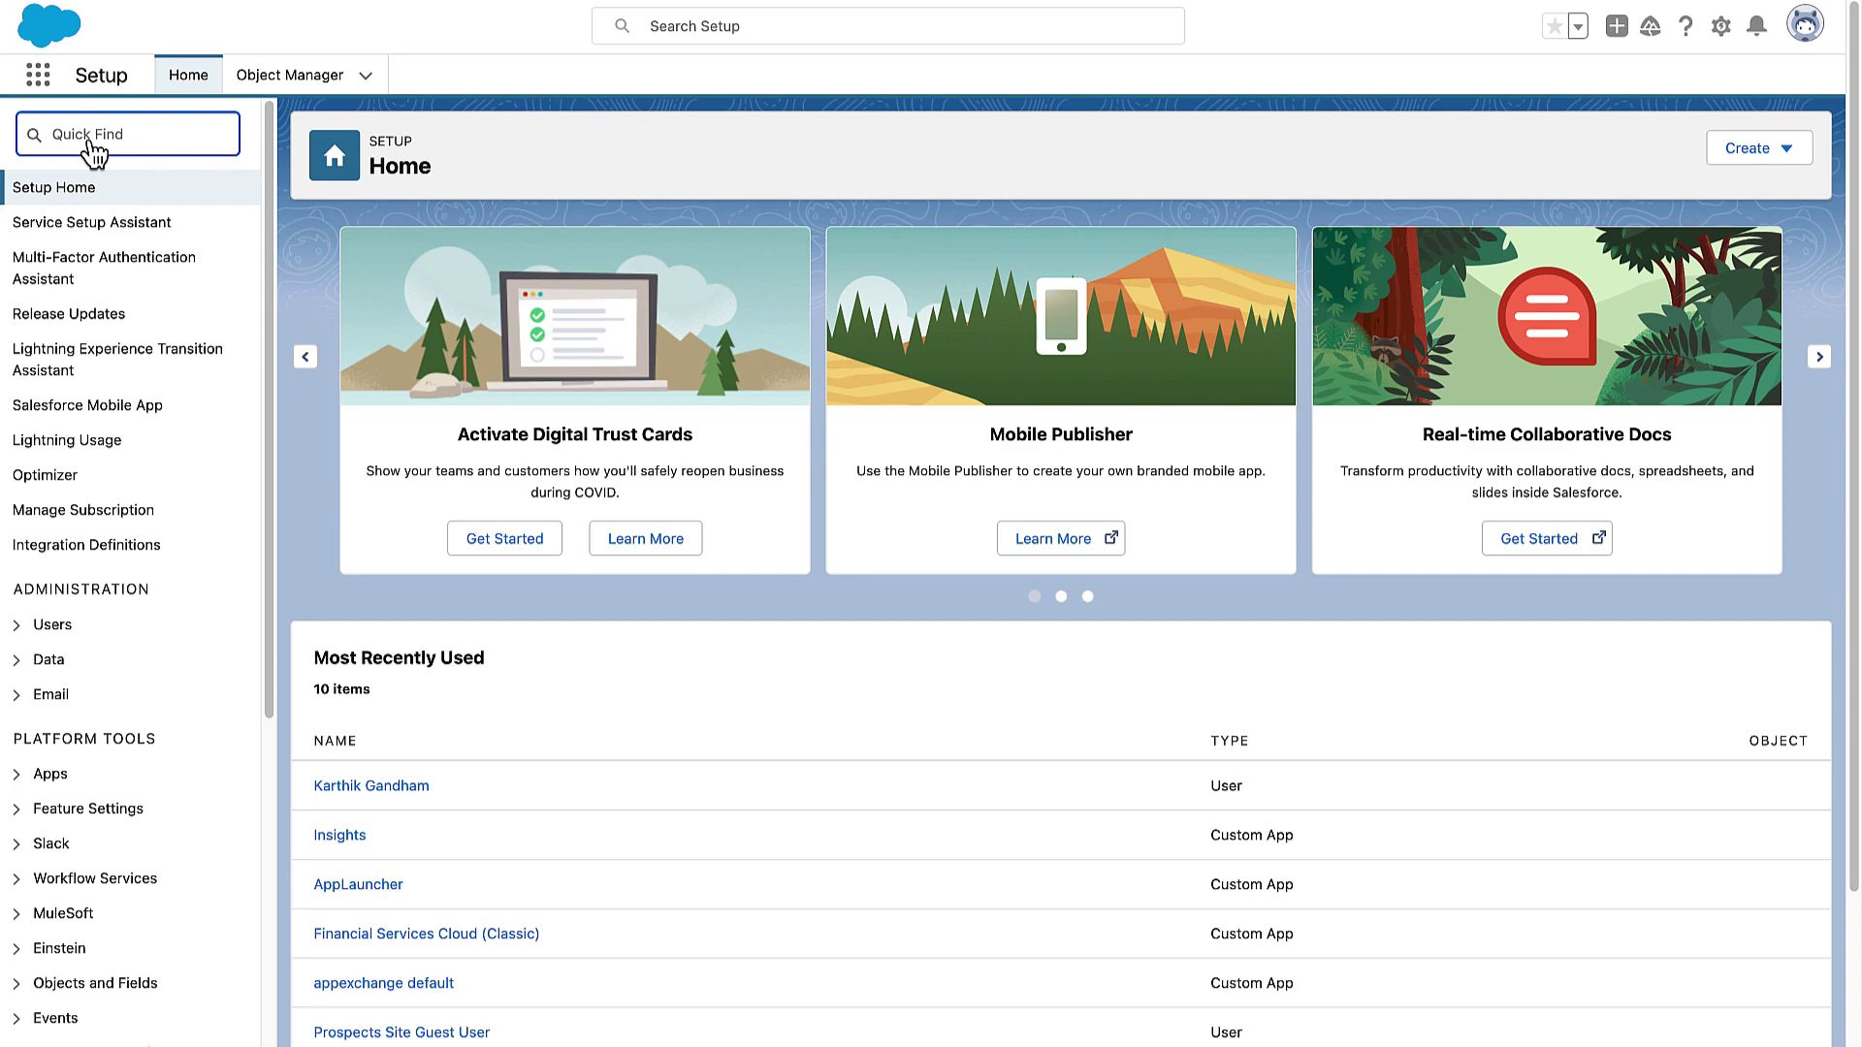
click(33, 145)
text(CORS)
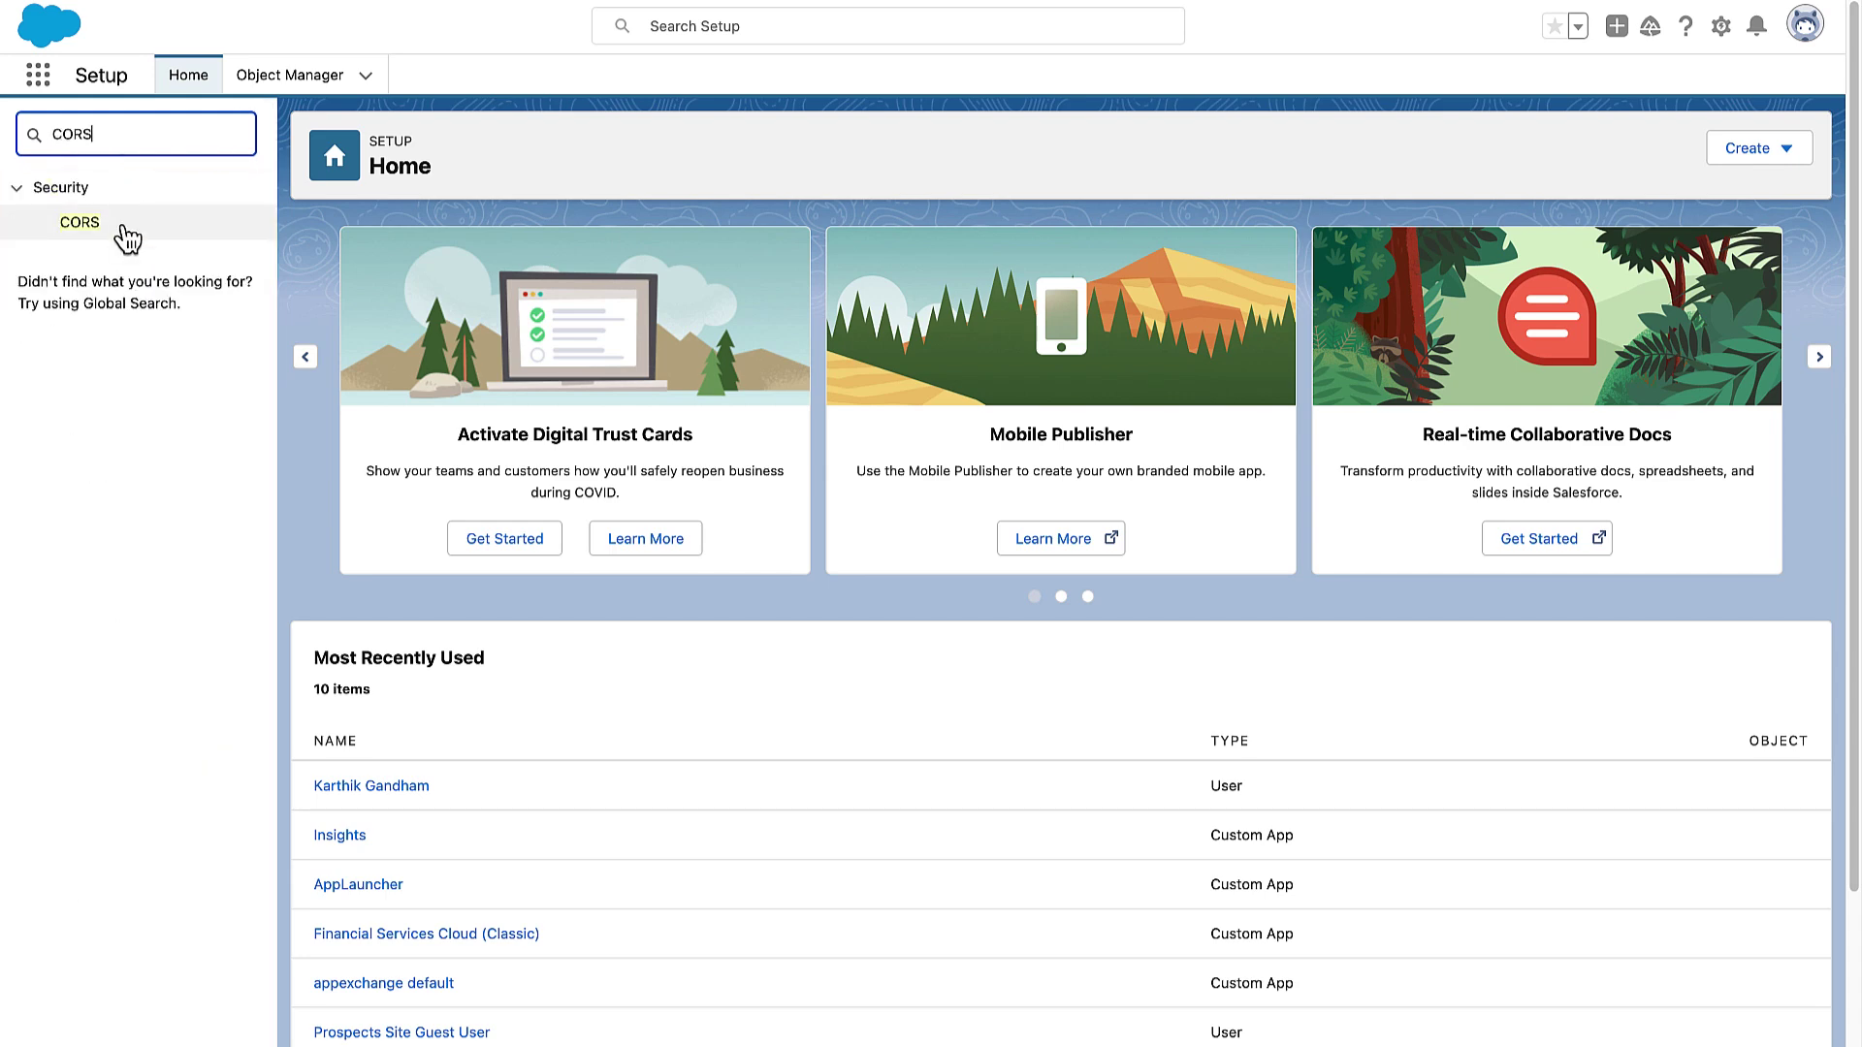
click(124, 230)
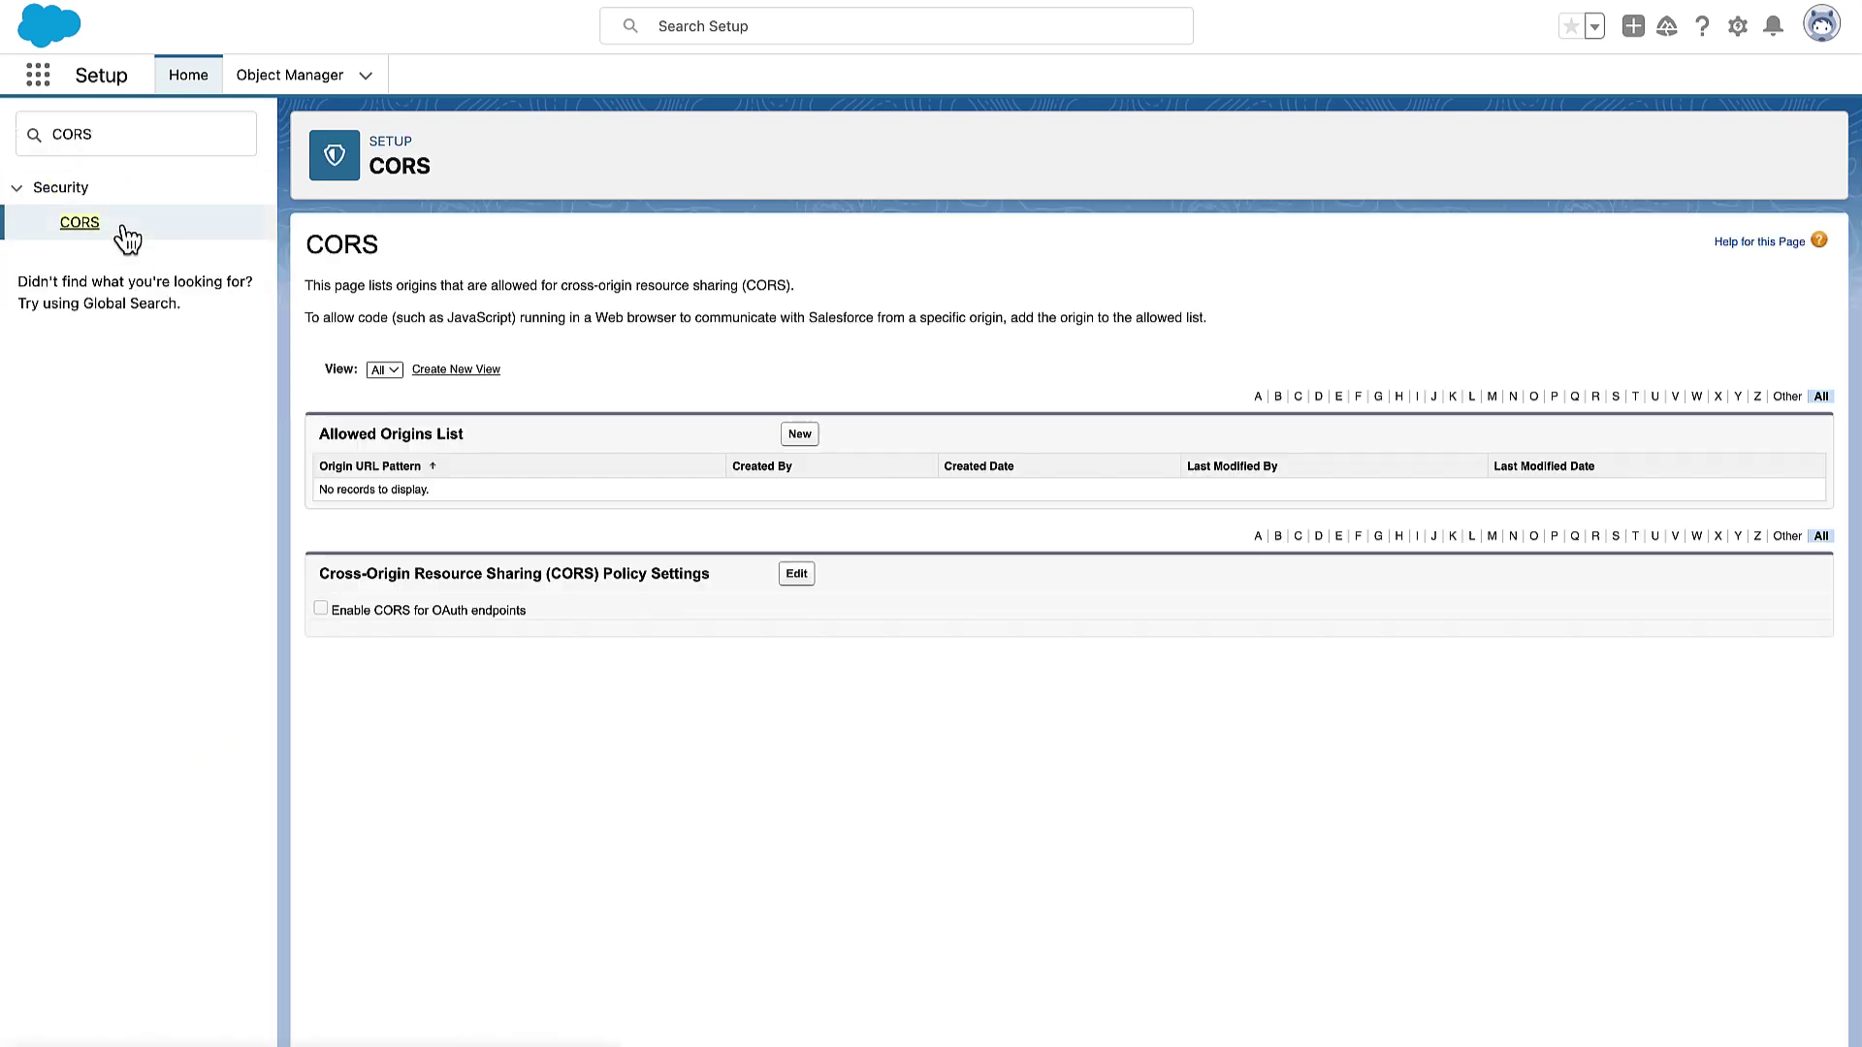
click(798, 436)
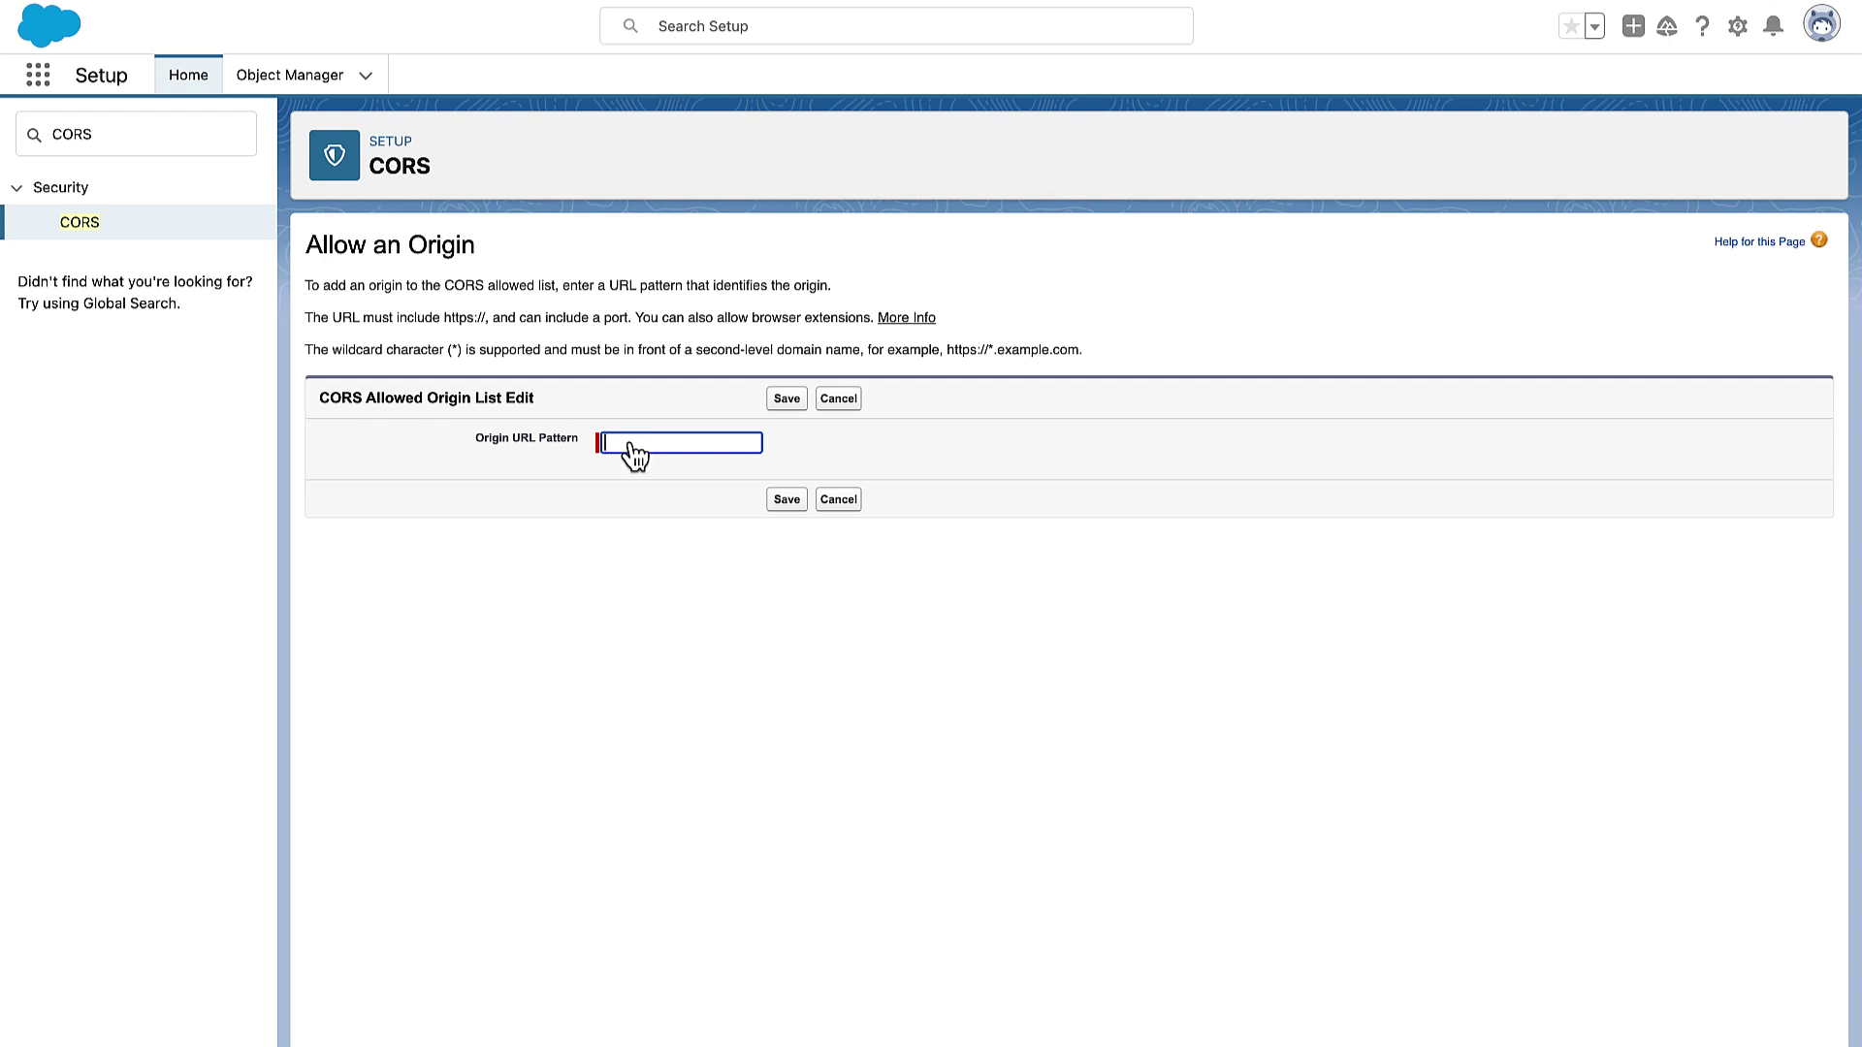
text(https://www.example.com)
click(788, 502)
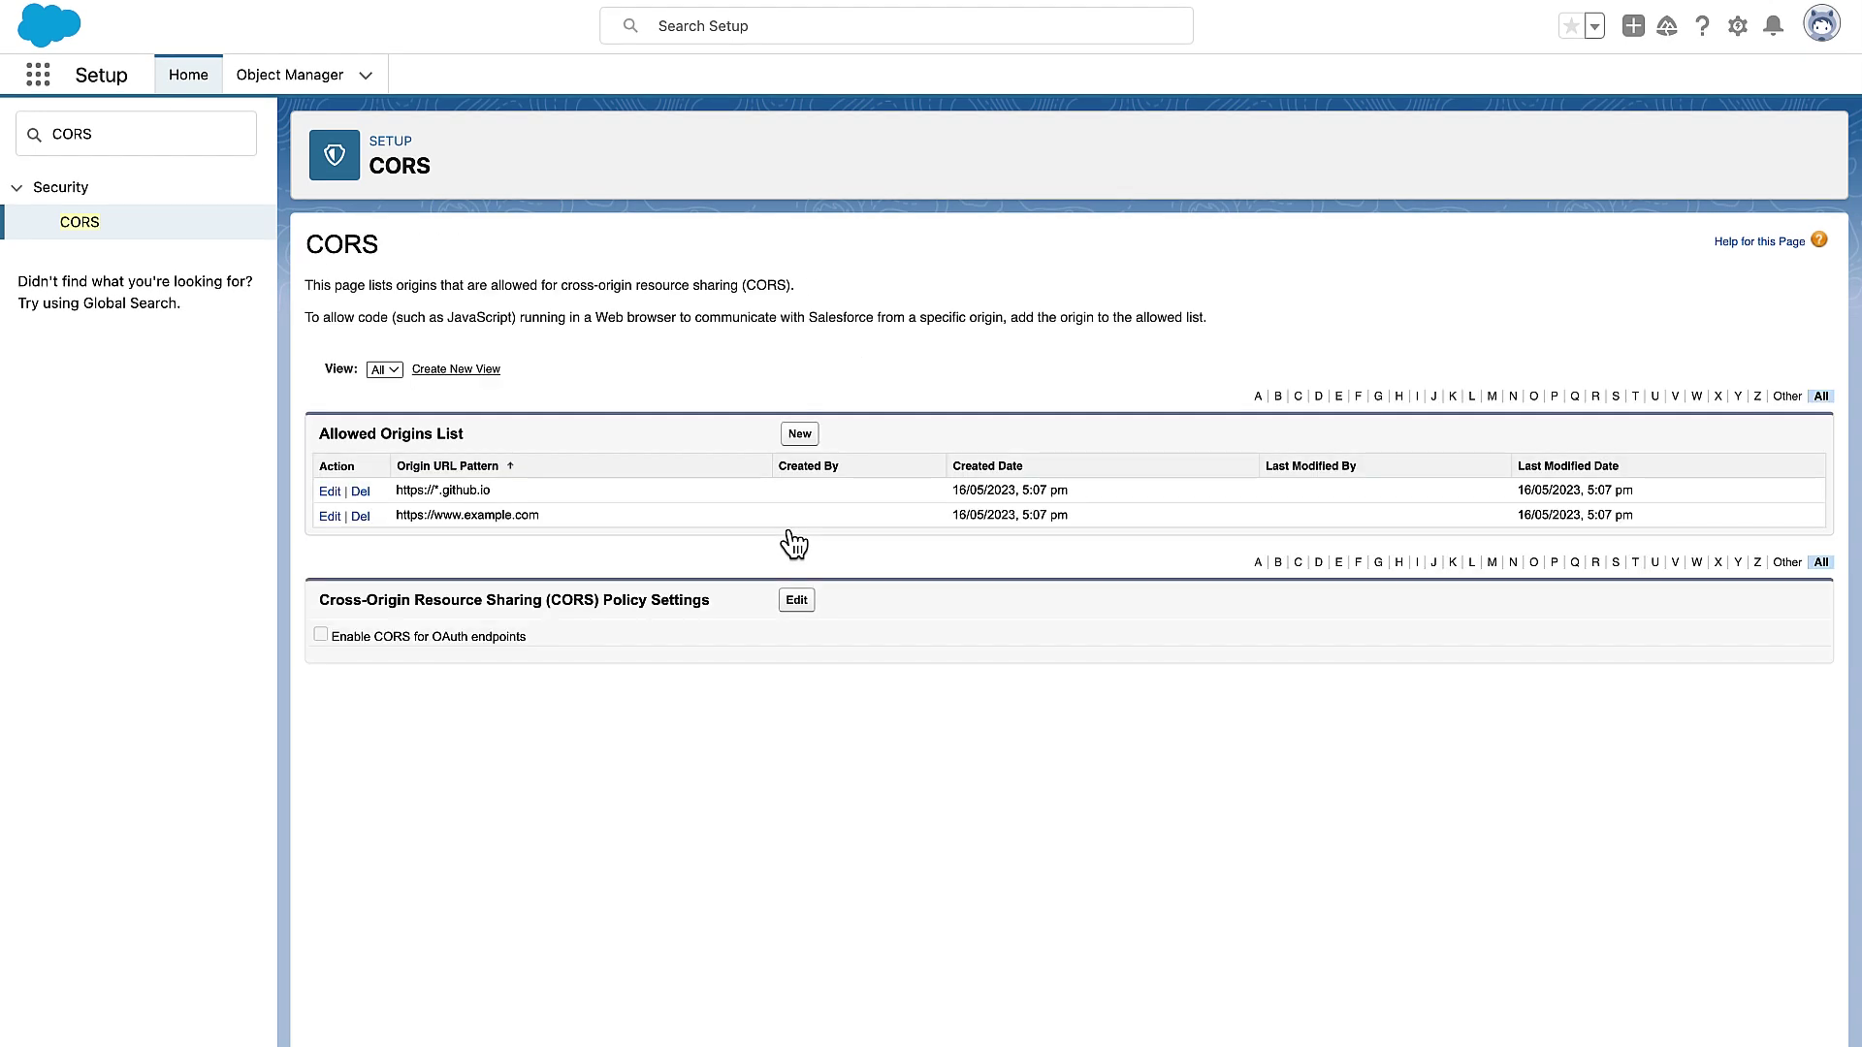
click(797, 600)
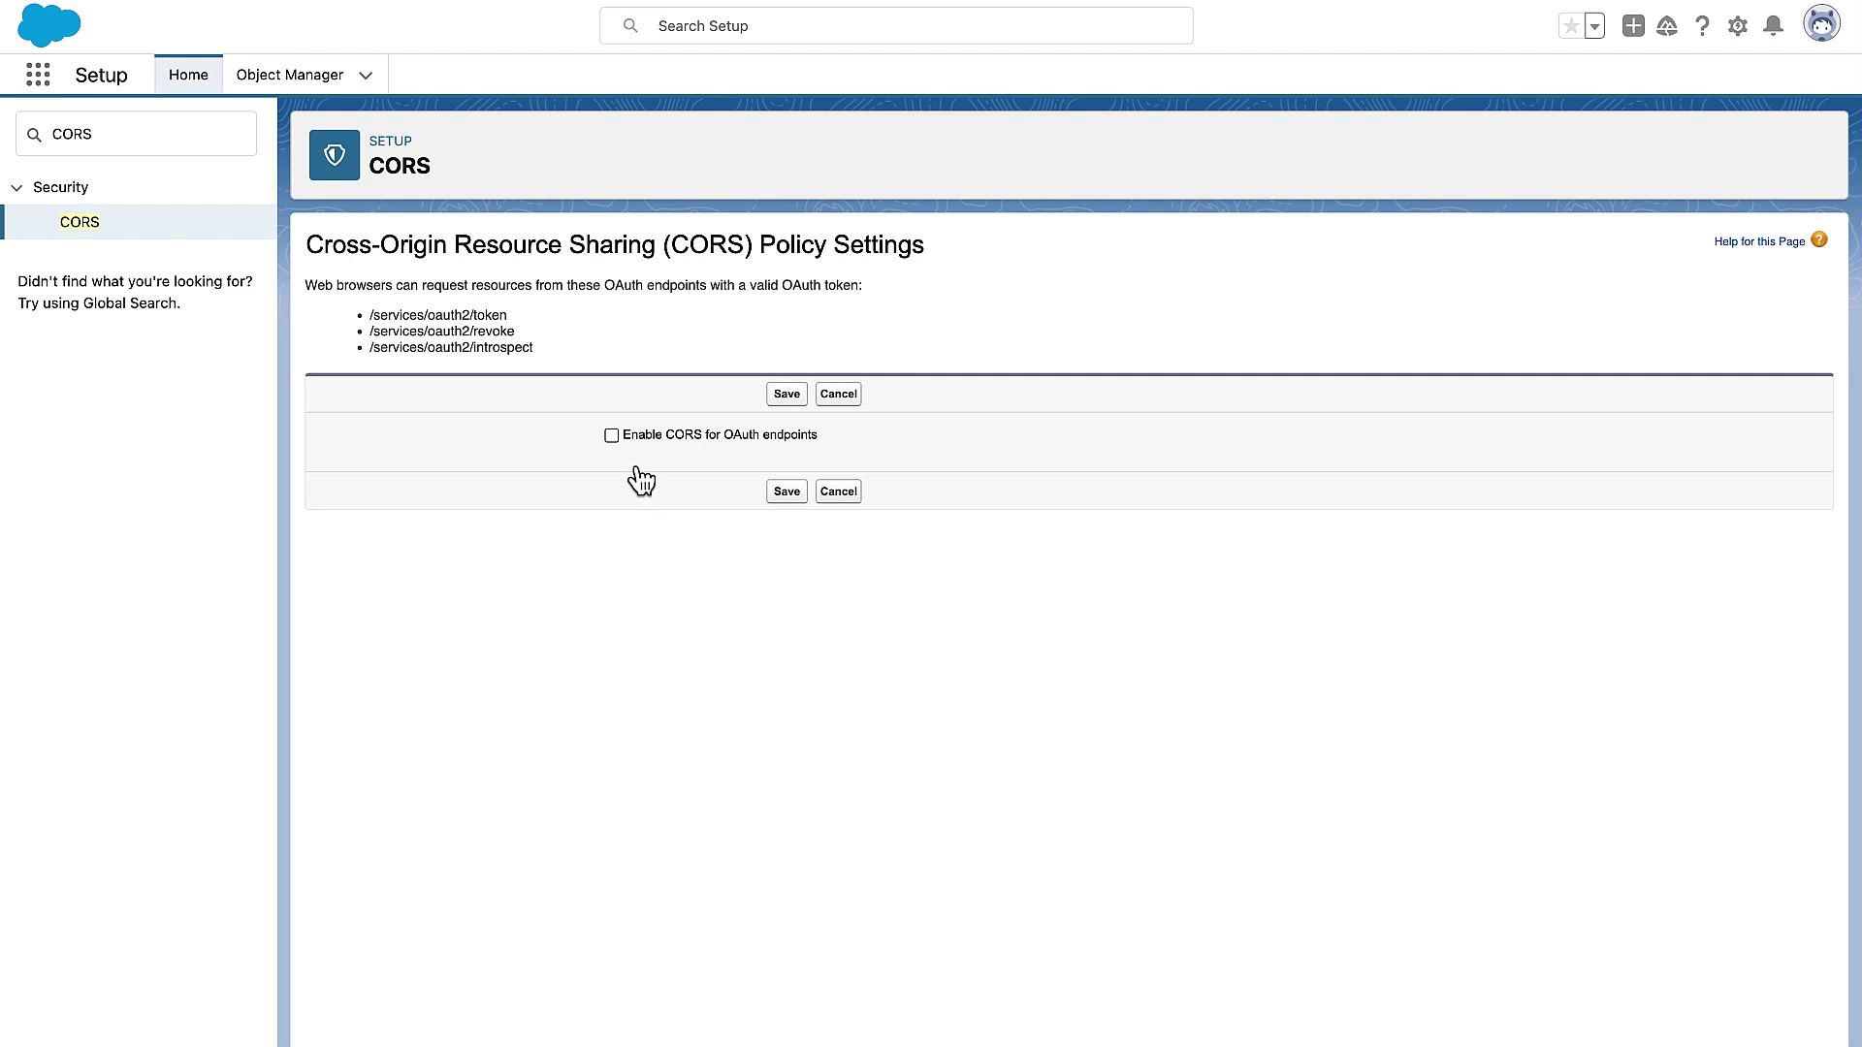
click(612, 436)
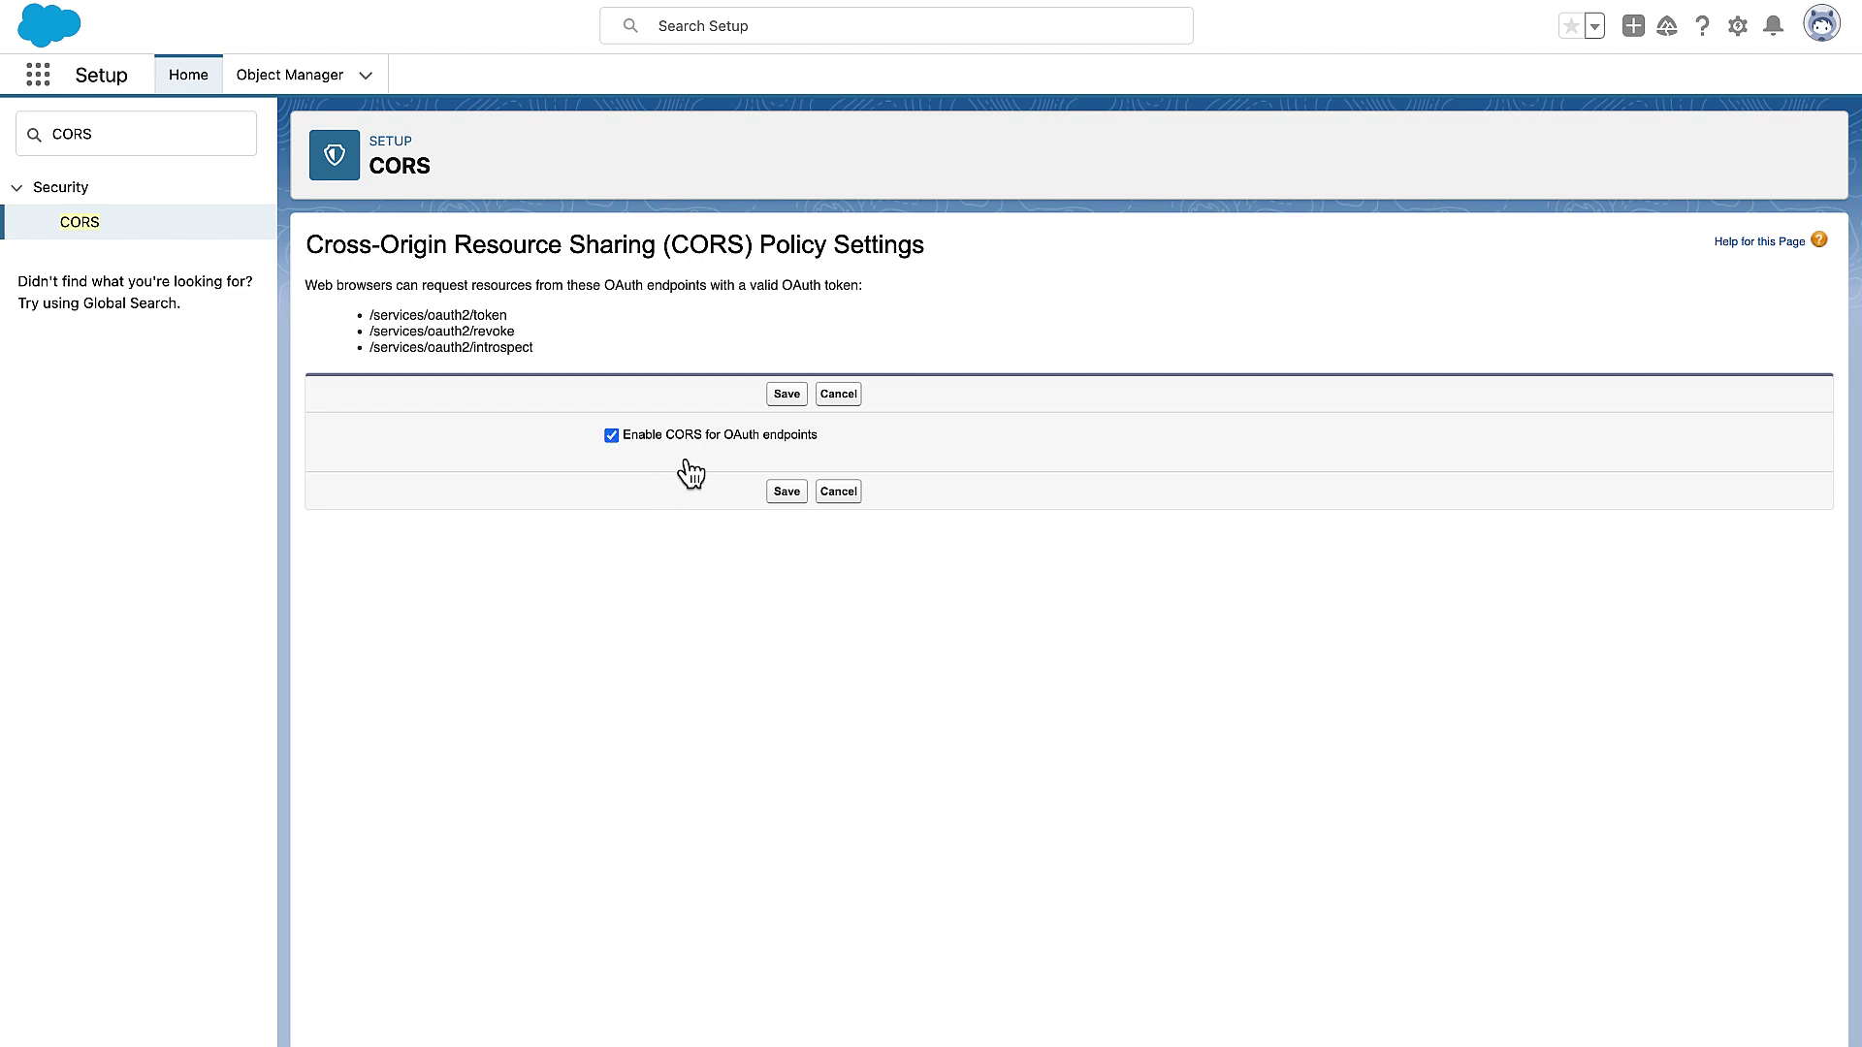